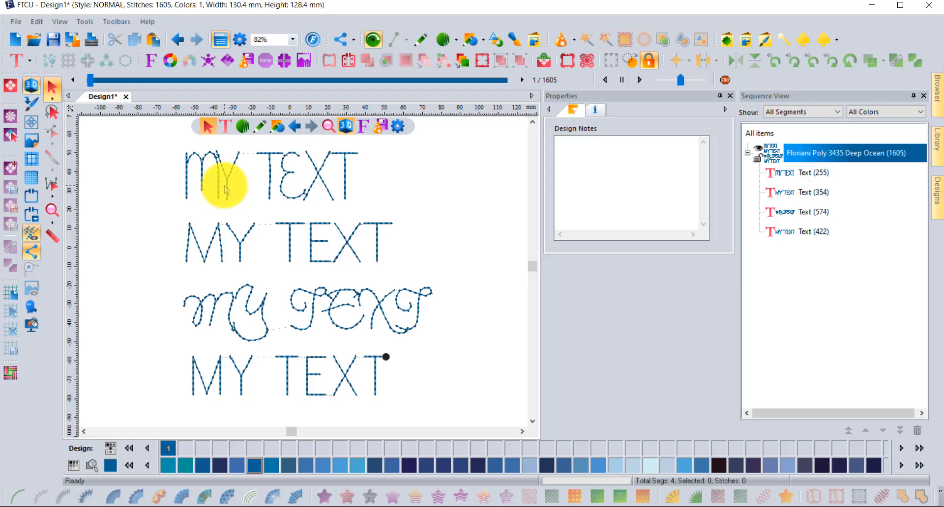
- Select the top MY TEXT line and examine which fonts the Run category offers
{"action": "left_click", "coordinate": [226, 186]}
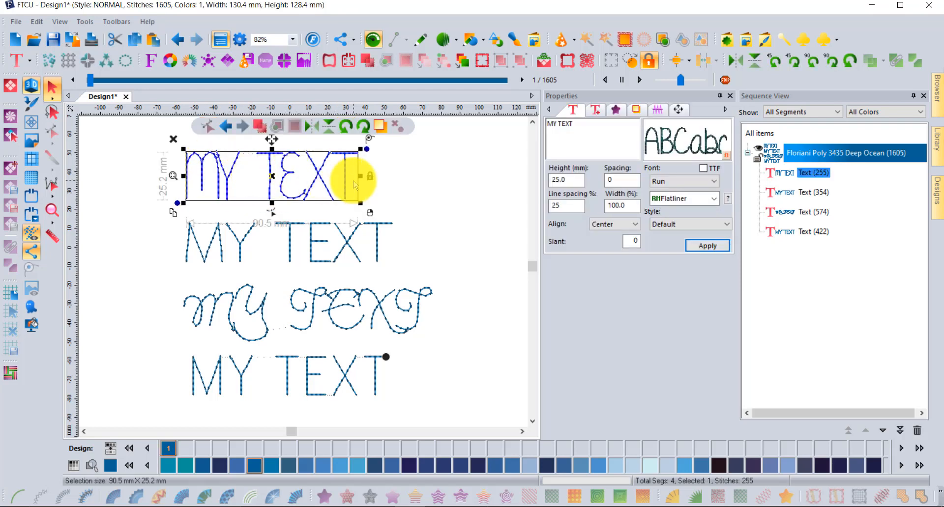
{"action": "left_click", "coordinate": [25, 62]}
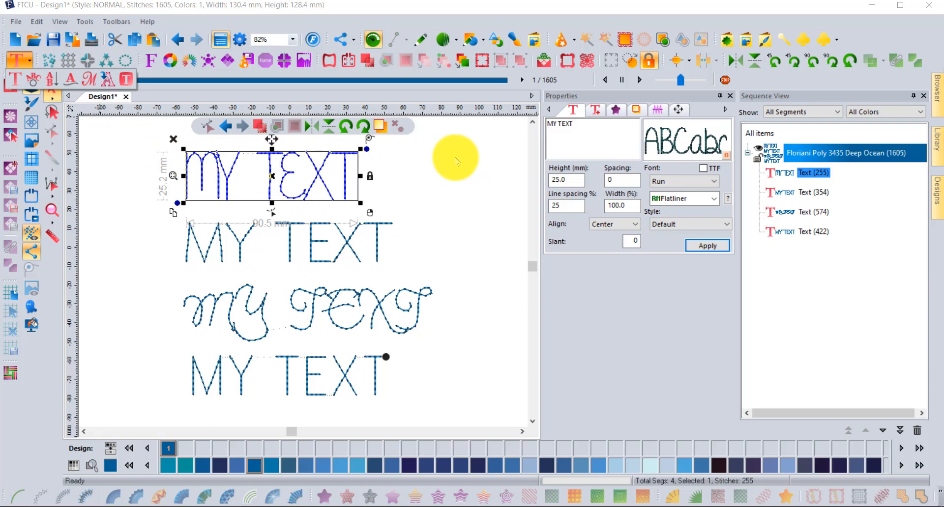
{"action": "key", "text": "Escape"}
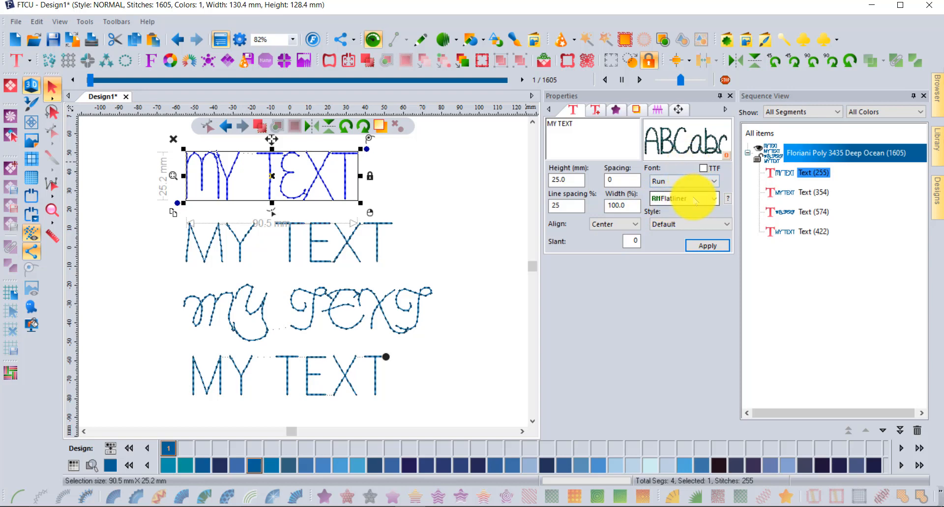
{"action": "left_click", "coordinate": [694, 199]}
{"action": "left_click", "coordinate": [693, 301]}
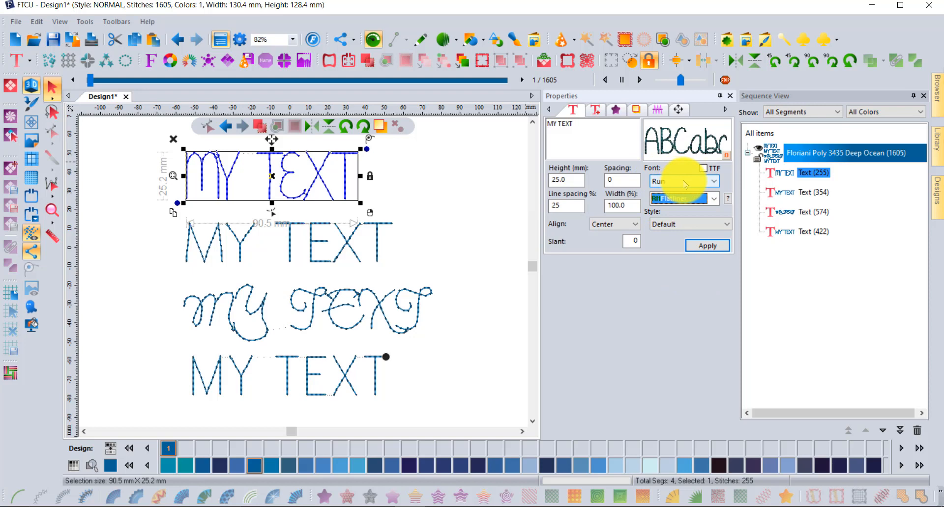
{"action": "left_click", "coordinate": [676, 183]}
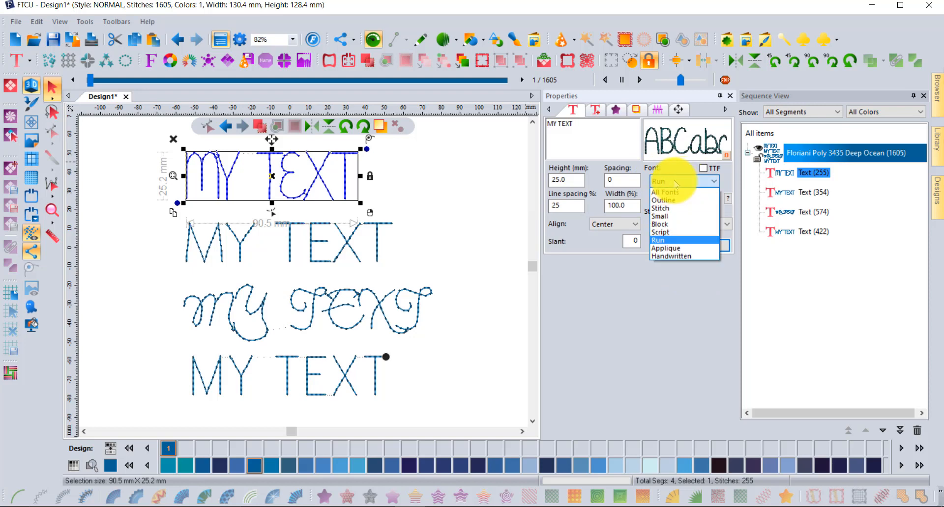
{"action": "left_click", "coordinate": [676, 241]}
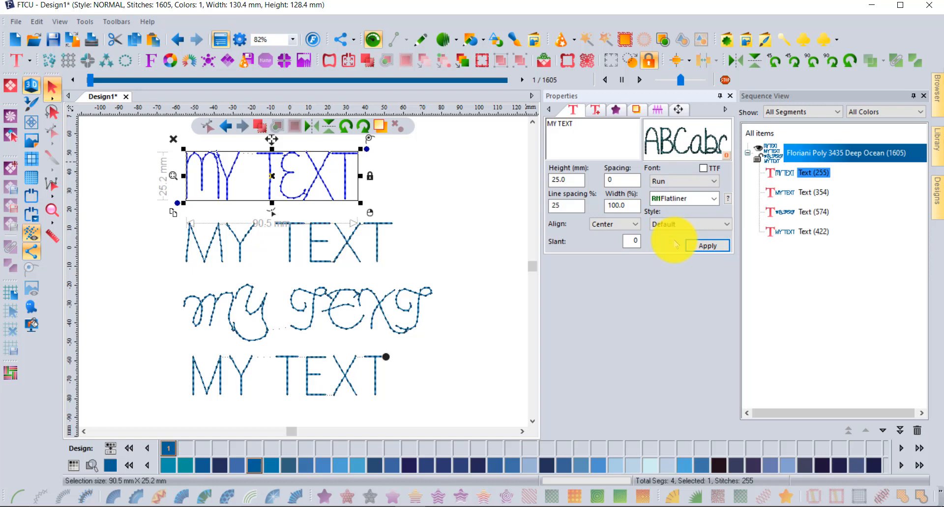
{"action": "left_click", "coordinate": [685, 199]}
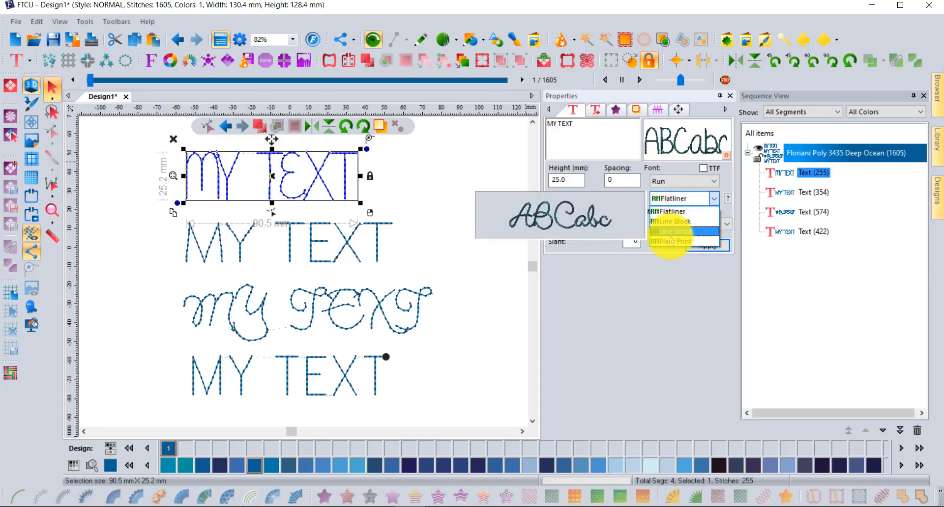
{"action": "left_click", "coordinate": [674, 271]}
- Switch the selected text's font category to All Fonts, browse the full font list, and deselect the text
{"action": "left_click", "coordinate": [673, 182]}
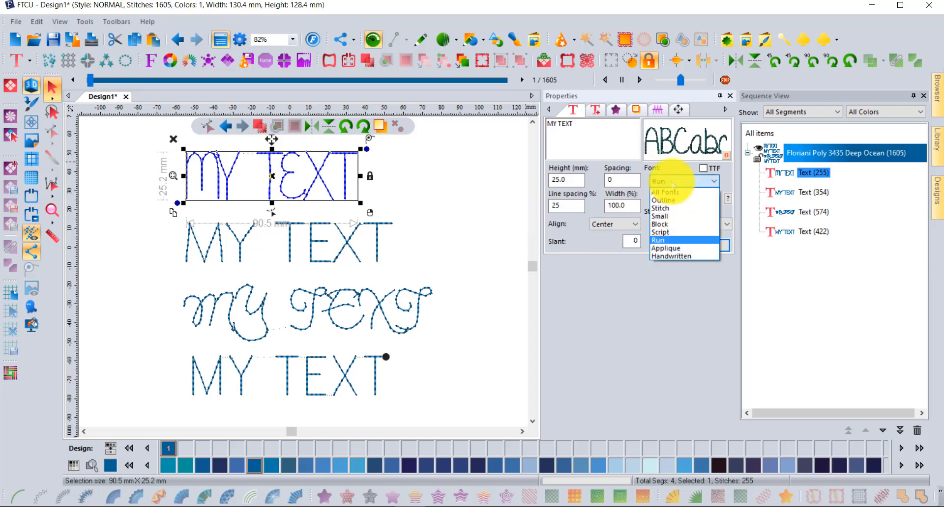
{"action": "left_click", "coordinate": [668, 192]}
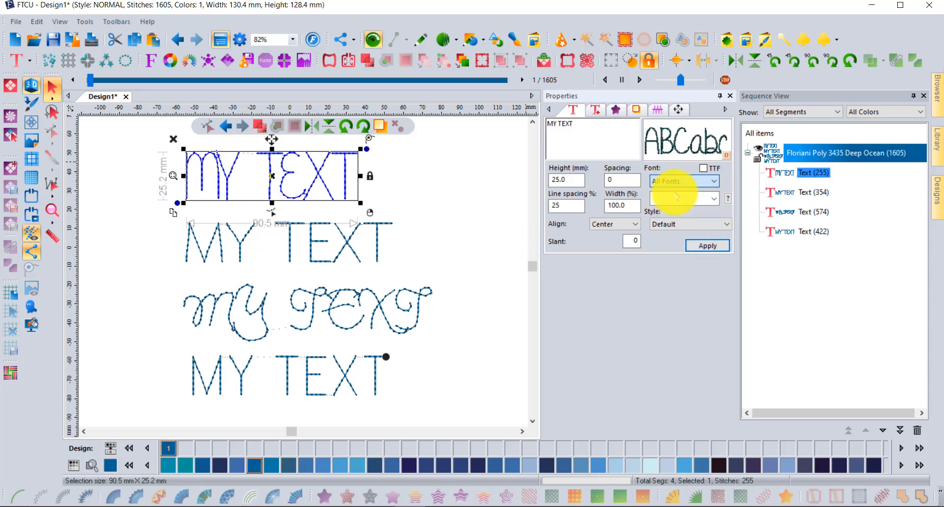
{"action": "left_click", "coordinate": [678, 199]}
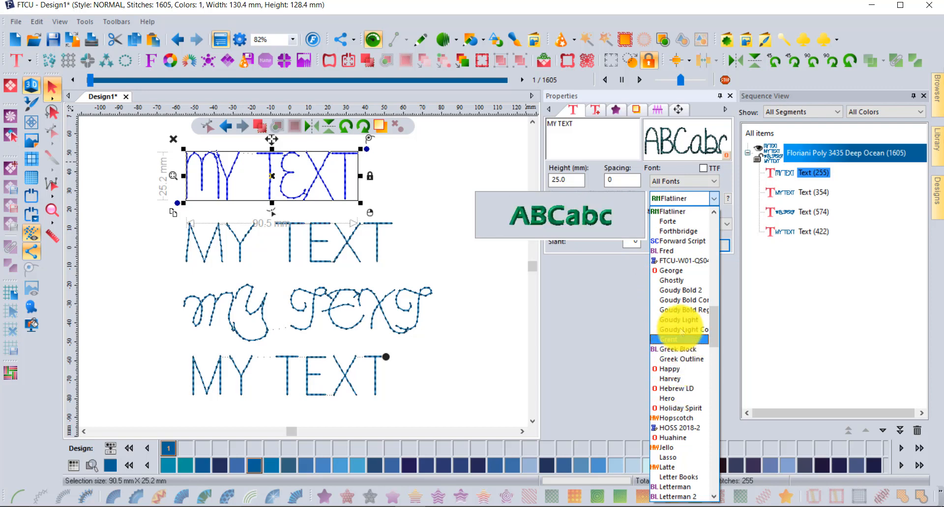
{"action": "left_click", "coordinate": [608, 319]}
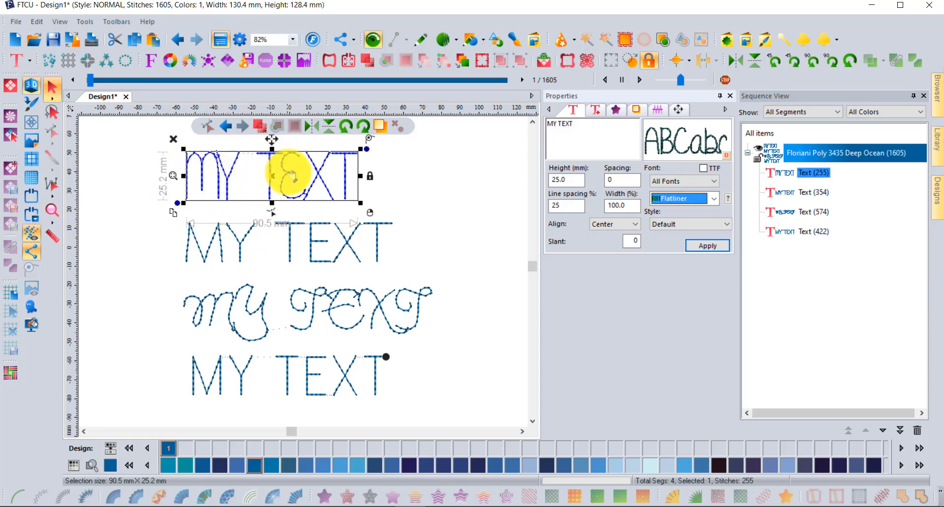
{"action": "left_click", "coordinate": [409, 176]}
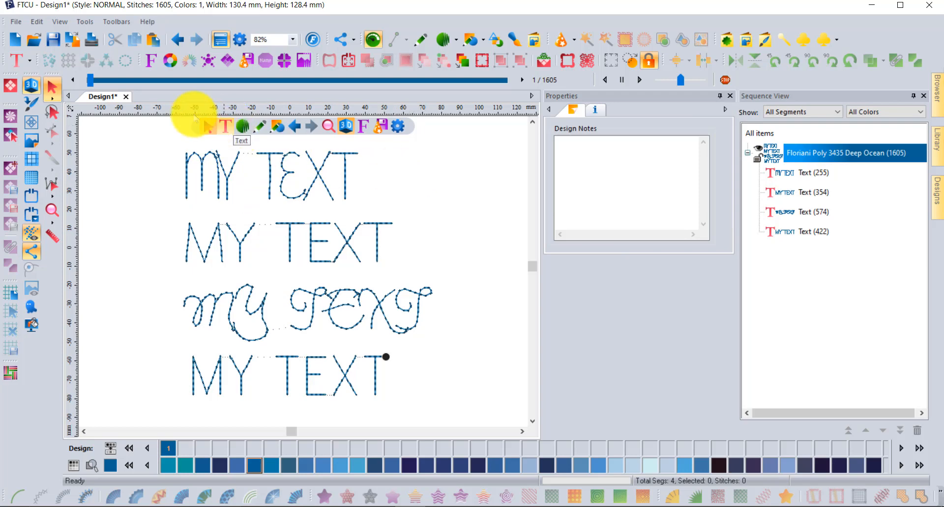
- Place a new MY TEXT object beside the top line and apply the George font to it
{"action": "left_click", "coordinate": [17, 59]}
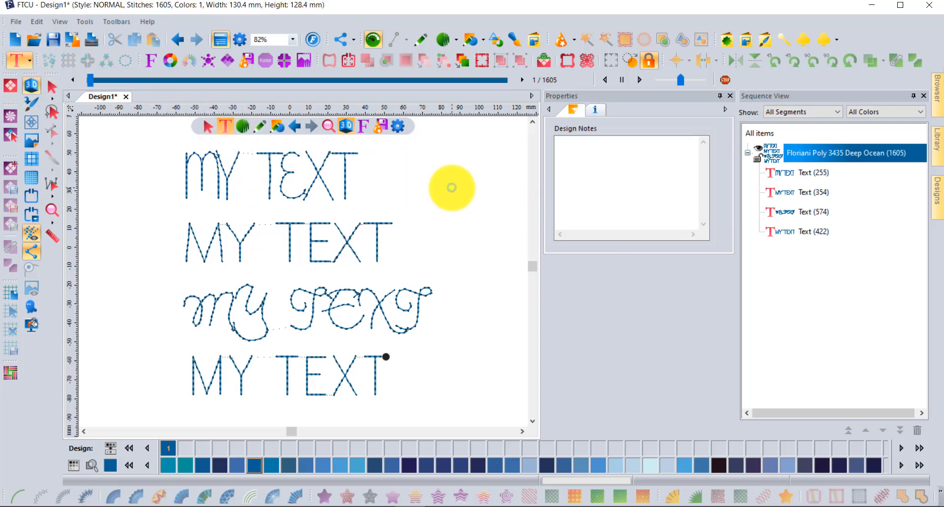
{"action": "left_click", "coordinate": [523, 191]}
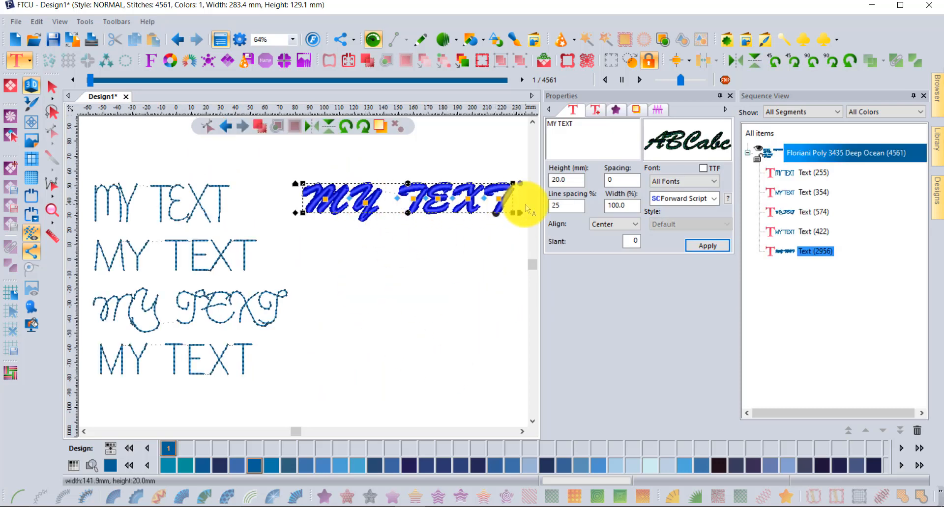
{"action": "left_click", "coordinate": [684, 199]}
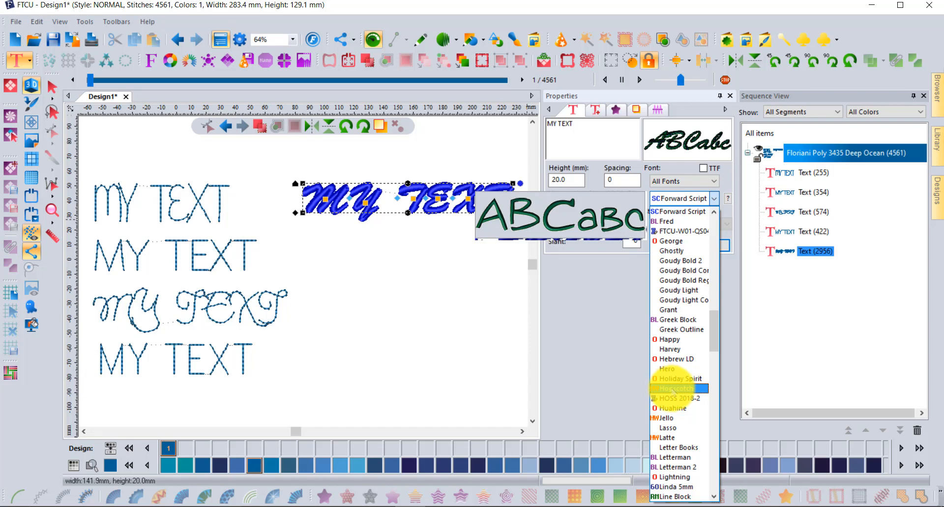
{"action": "left_click", "coordinate": [683, 242]}
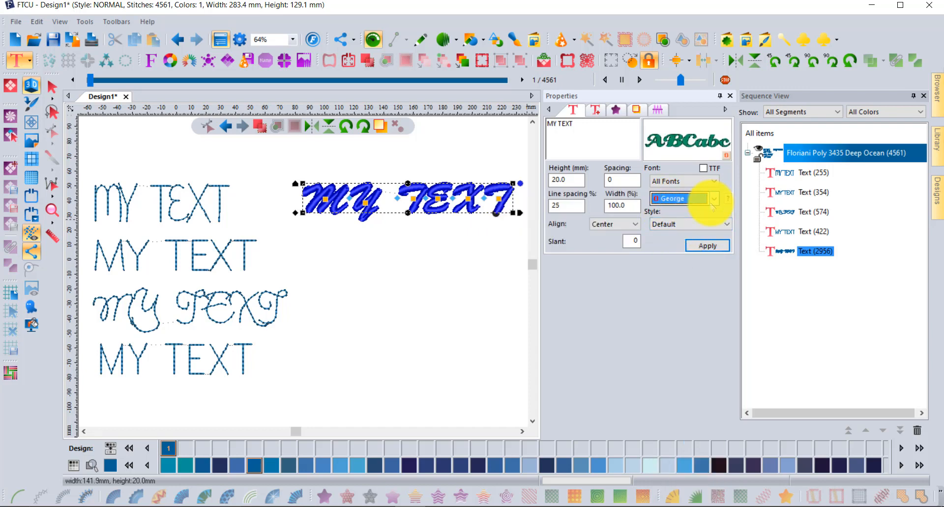
{"action": "left_click", "coordinate": [710, 245]}
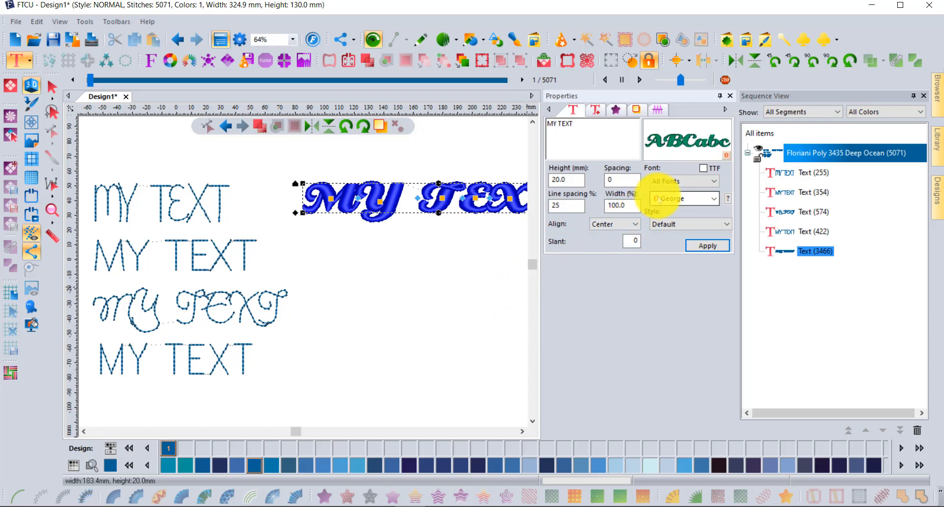
- Filter the new text's fonts to Outline, keep George, and apply the Run style
{"action": "left_click", "coordinate": [677, 181]}
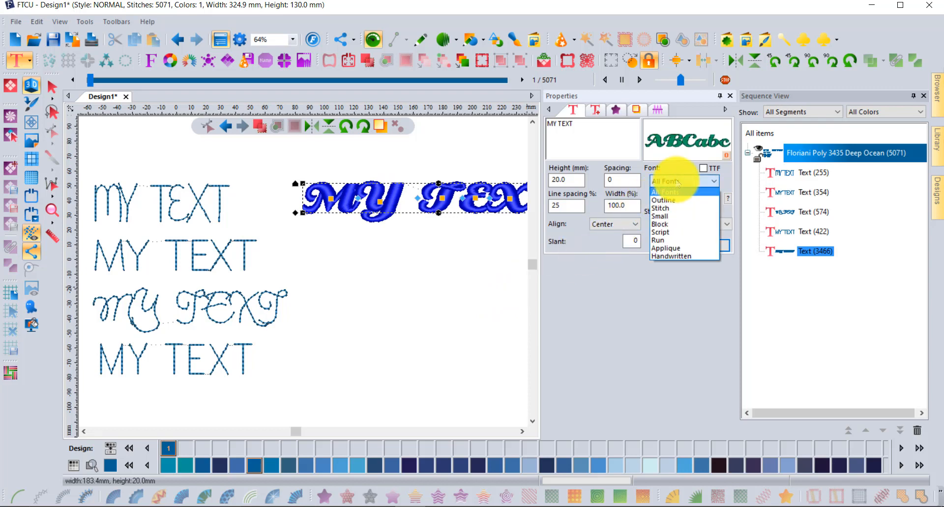
{"action": "left_click", "coordinate": [679, 201]}
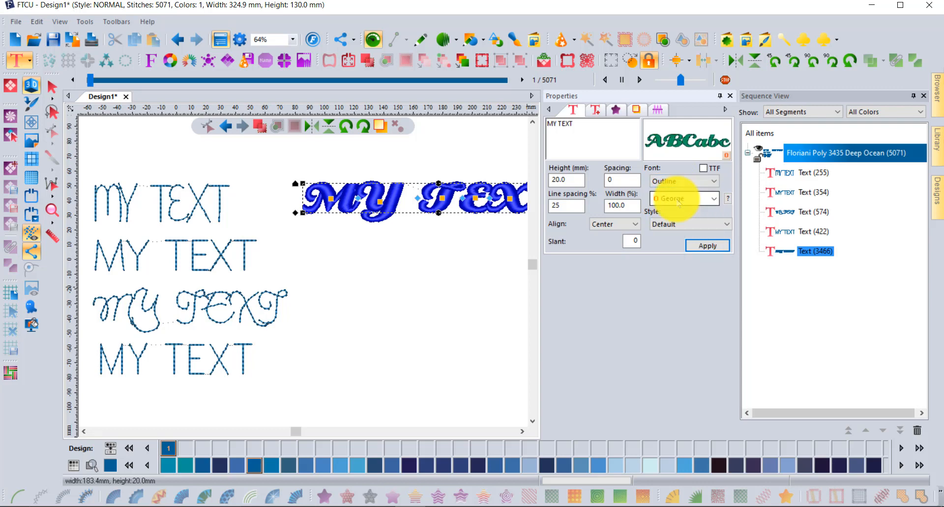
{"action": "left_click", "coordinate": [679, 202]}
{"action": "left_click", "coordinate": [675, 199]}
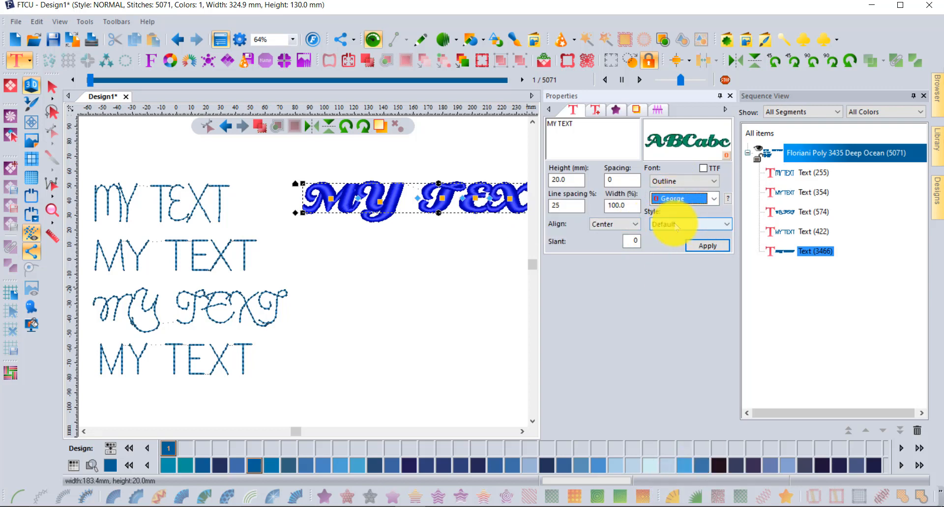
{"action": "left_click", "coordinate": [677, 225]}
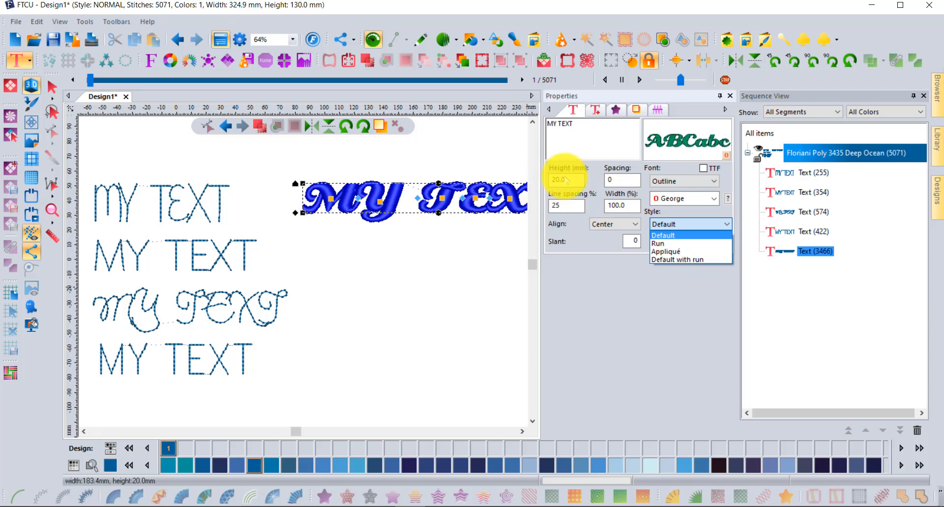
{"action": "left_click", "coordinate": [675, 244]}
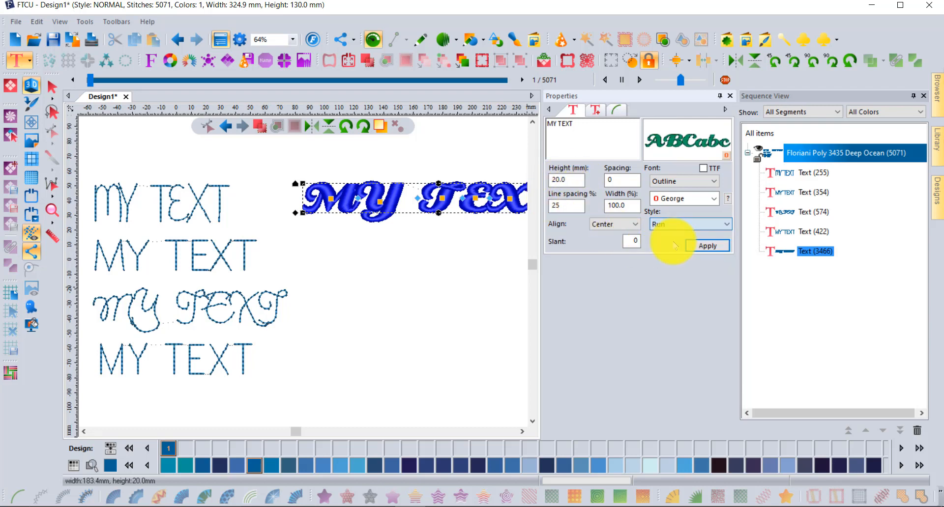
{"action": "left_click", "coordinate": [702, 246]}
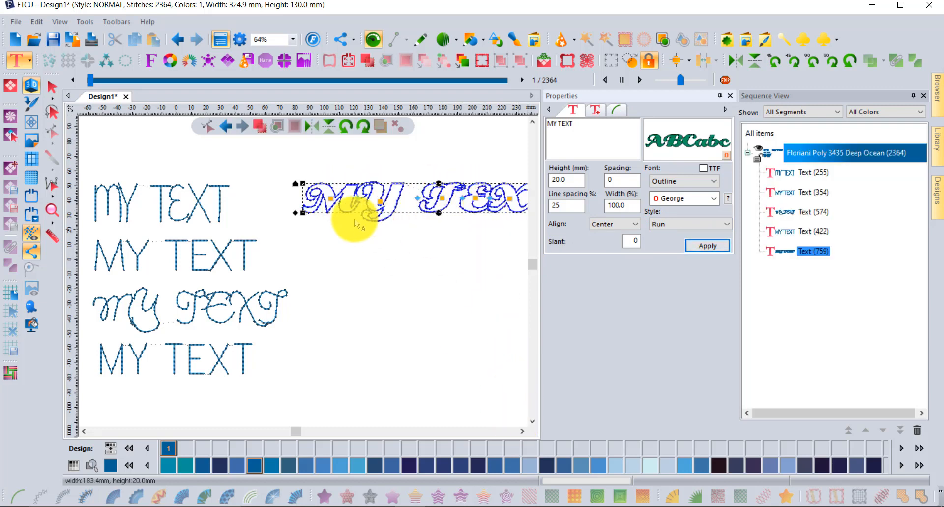
{"action": "scroll", "coordinate": [306, 189], "scroll_direction": "up", "scroll_amount": 3}
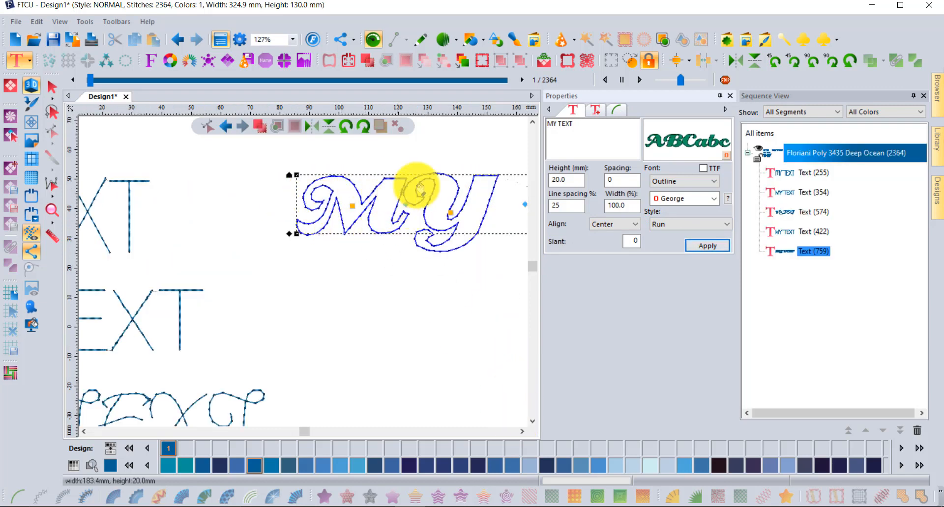
- Move the George outline text above the four existing text lines and deselect it
{"action": "scroll", "coordinate": [466, 226], "scroll_direction": "down", "scroll_amount": 6}
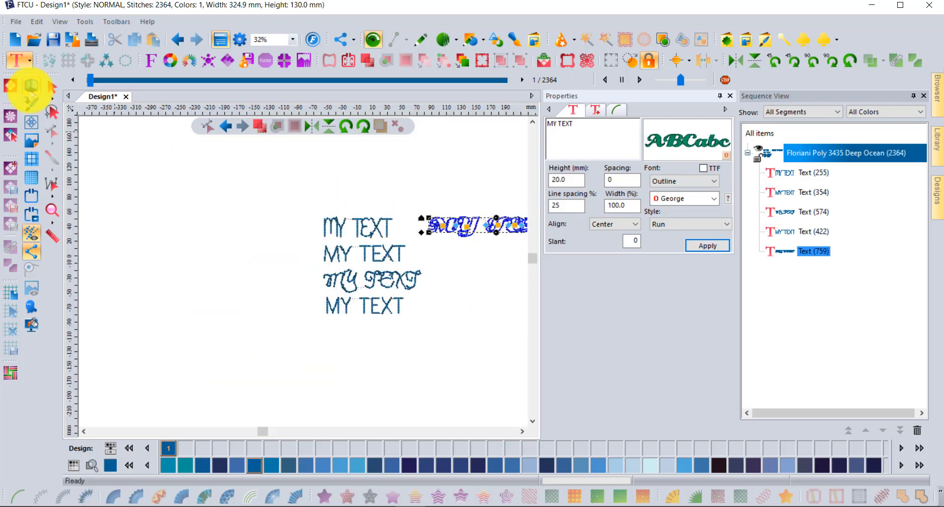
{"action": "left_click", "coordinate": [53, 87]}
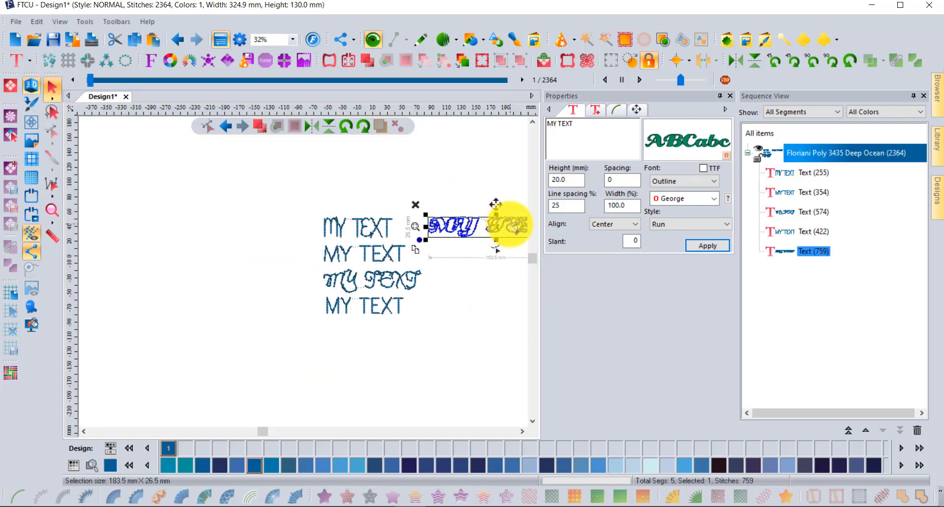
{"action": "left_click_drag", "start_coordinate": [505, 222], "coordinate": [401, 196]}
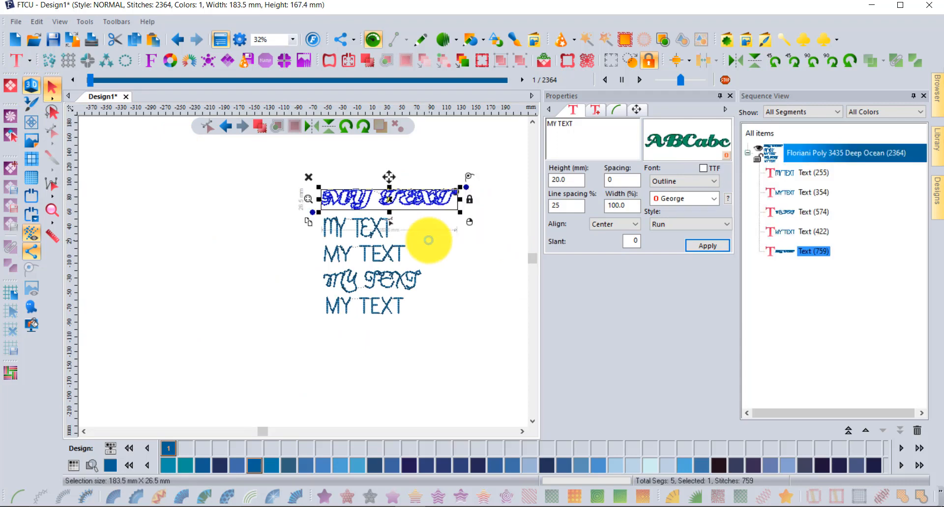
{"action": "left_click", "coordinate": [453, 255]}
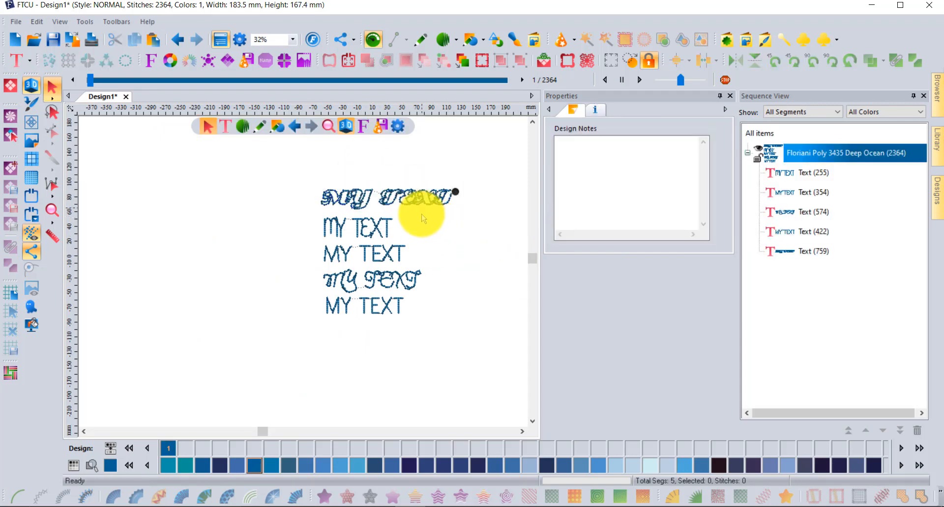
{"action": "scroll", "coordinate": [422, 209], "scroll_direction": "up", "scroll_amount": 1}
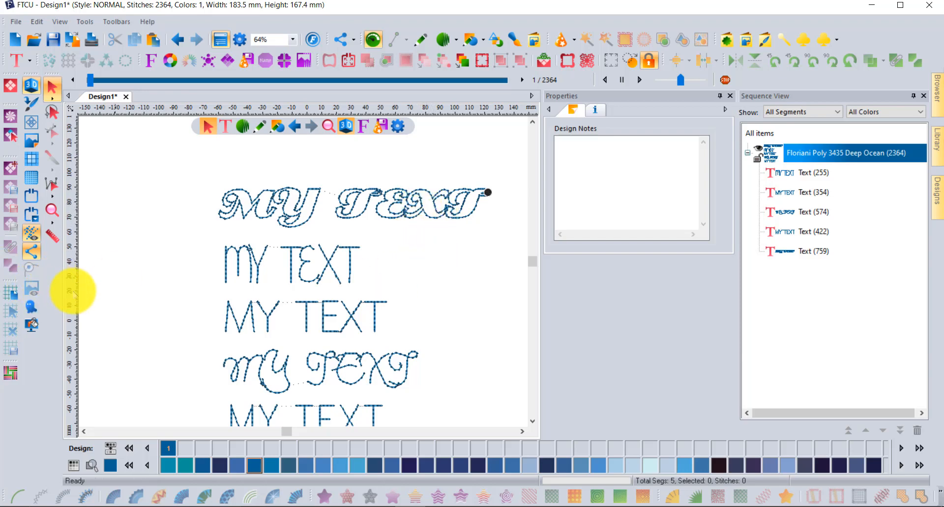
- Select the Flatliner text, review its trim type options with Always chosen, and deselect it
{"action": "left_click", "coordinate": [255, 263]}
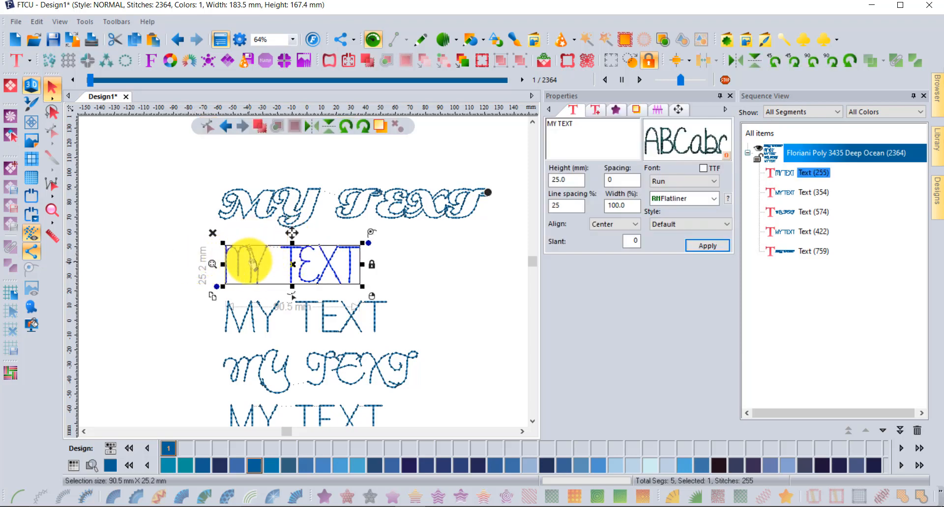
{"action": "left_click", "coordinate": [595, 111]}
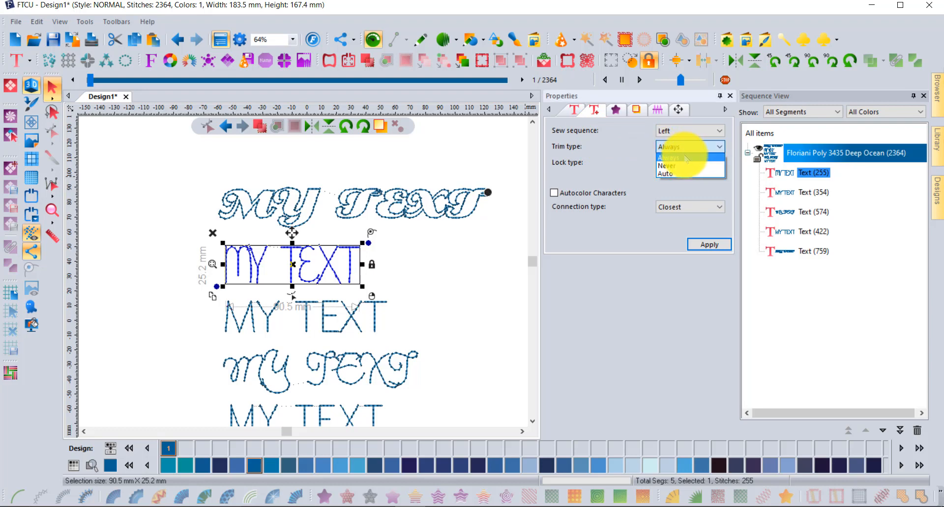
{"action": "left_click", "coordinate": [685, 158]}
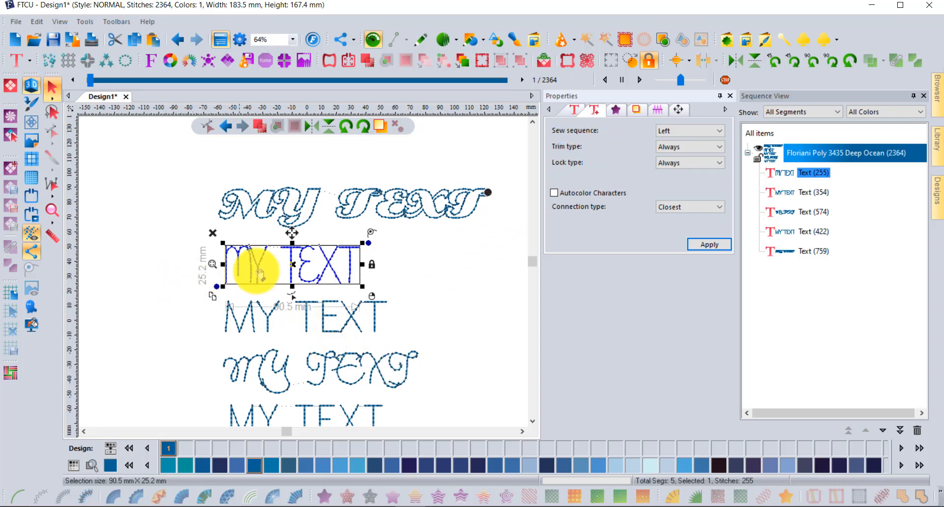
{"action": "left_click", "coordinate": [183, 270]}
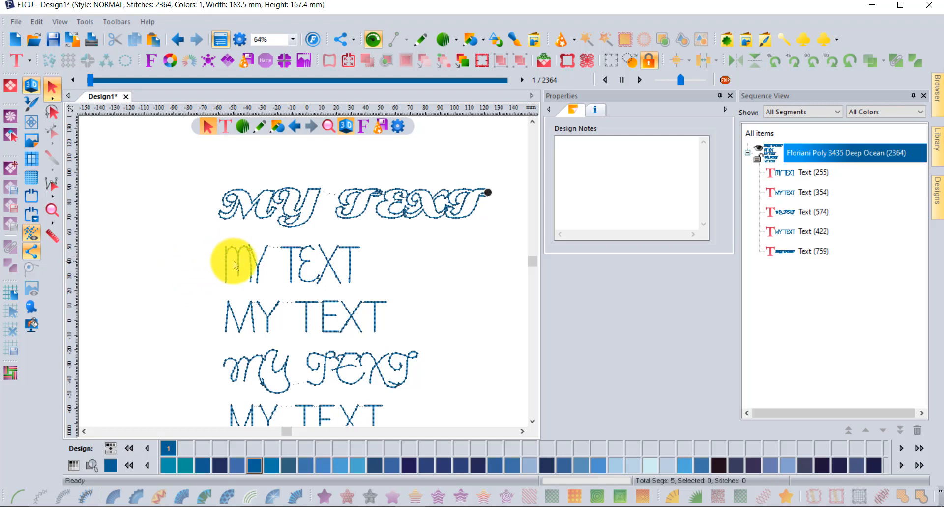
- Hide the connecting stitches and inspect the letters M and Y of the Flatliner text up close
{"action": "scroll", "coordinate": [249, 252], "scroll_direction": "up", "scroll_amount": 2}
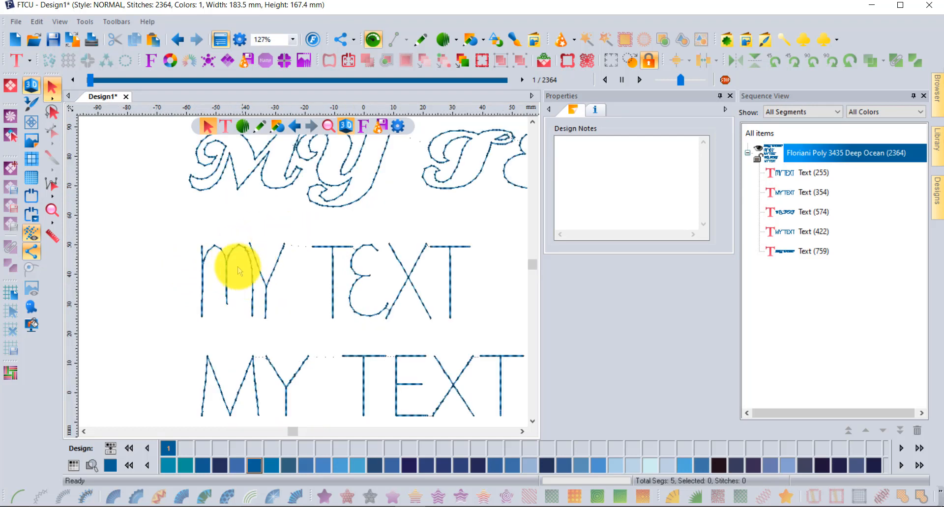
{"action": "scroll", "coordinate": [250, 270], "scroll_direction": "up", "scroll_amount": 2}
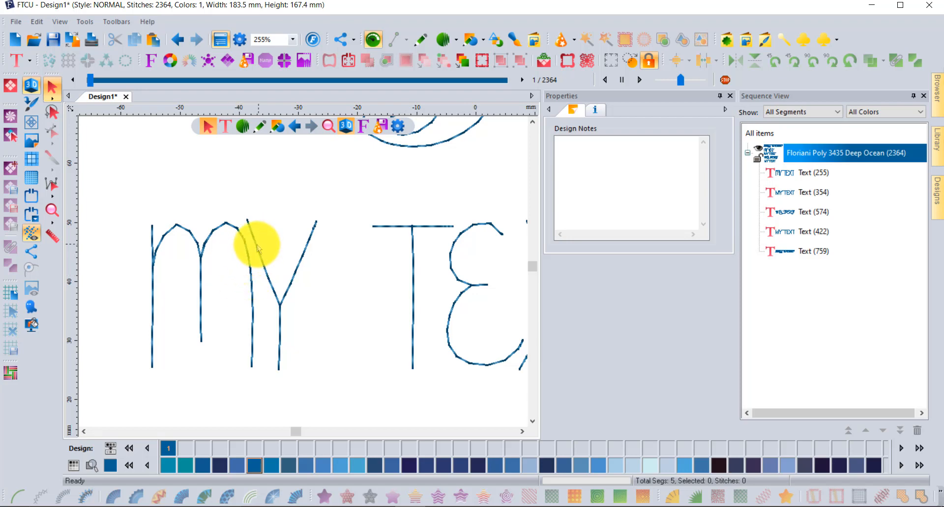
- Turn off the 3D stitch view and measure the connecting stitch between the M and Y of the Flatliner text
{"action": "scroll", "coordinate": [335, 284], "scroll_direction": "down", "scroll_amount": 1}
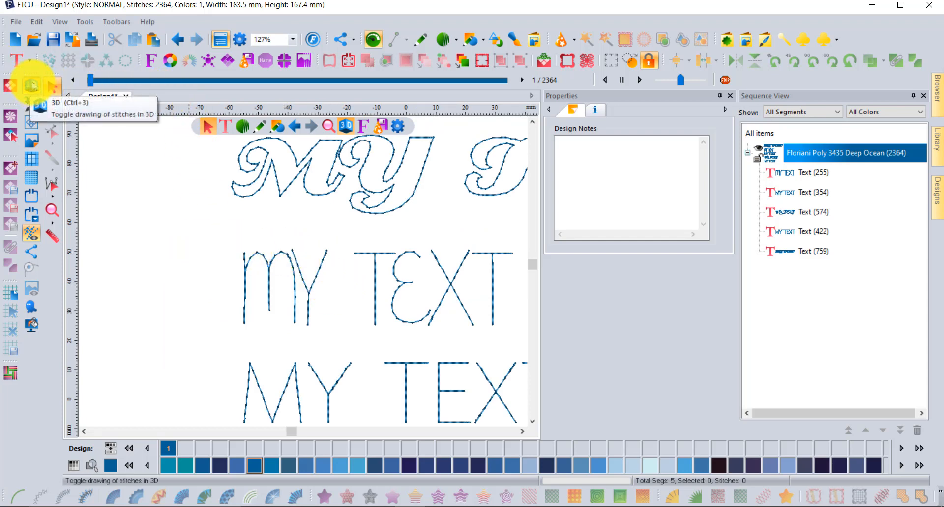
{"action": "left_click", "coordinate": [31, 86]}
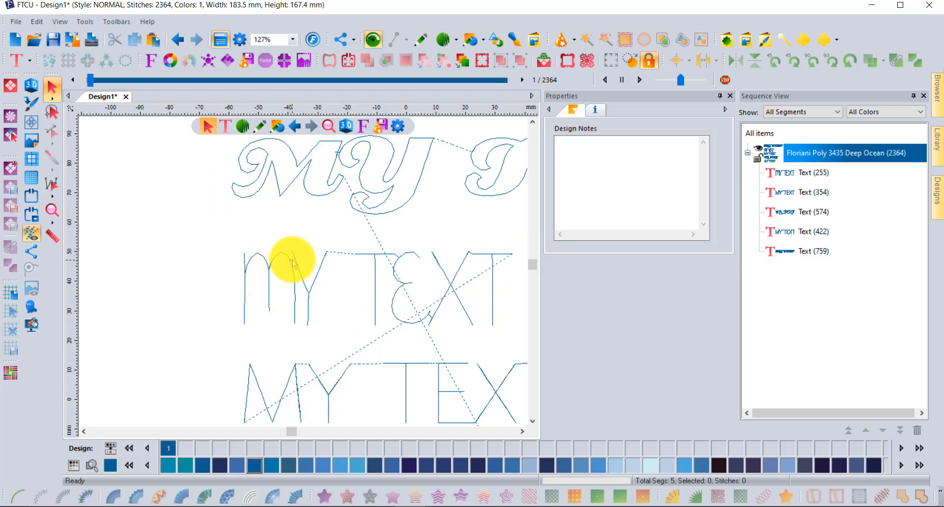
{"action": "scroll", "coordinate": [291, 265], "scroll_direction": "up", "scroll_amount": 4}
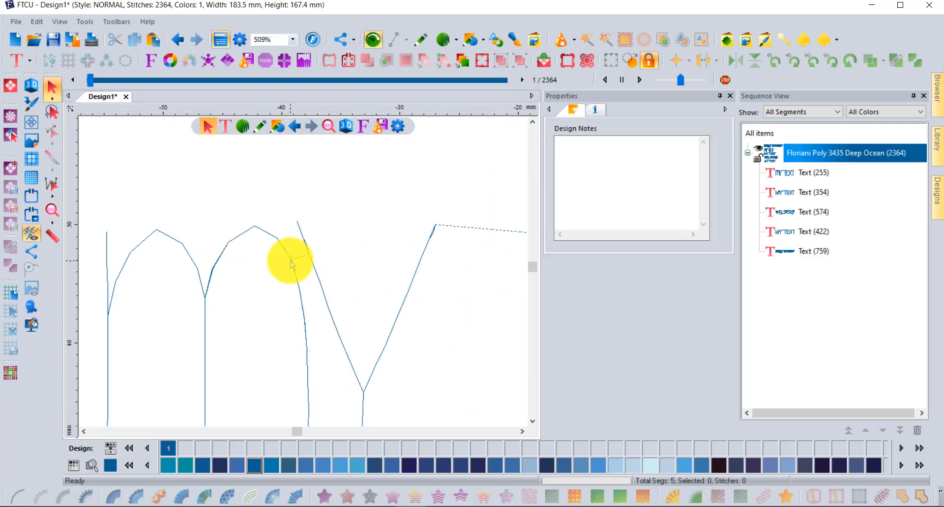
{"action": "scroll", "coordinate": [293, 259], "scroll_direction": "up", "scroll_amount": 4}
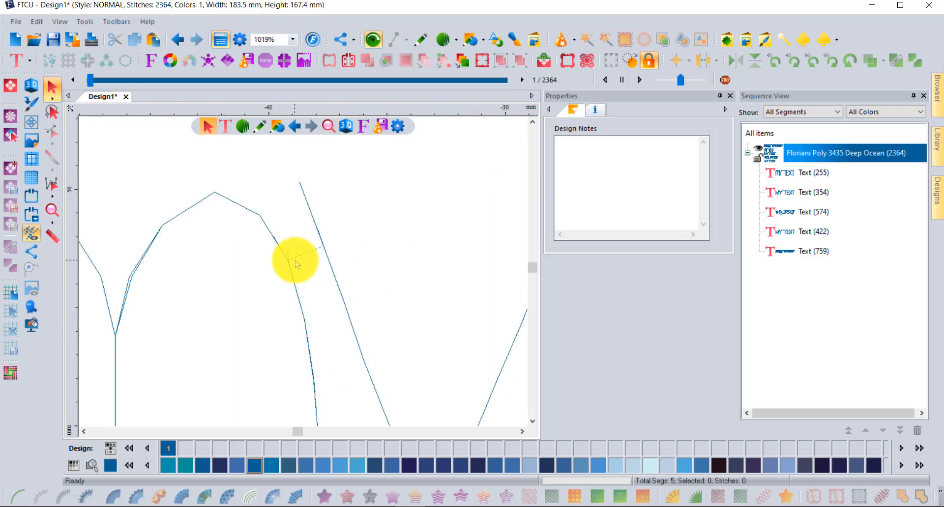
{"action": "left_click", "coordinate": [52, 236]}
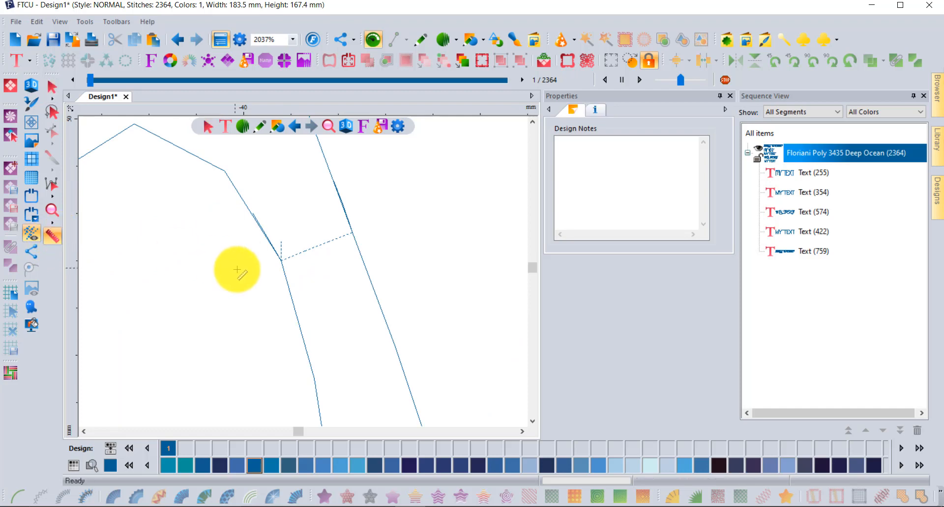
{"action": "left_click_drag", "start_coordinate": [281, 259], "coordinate": [355, 233]}
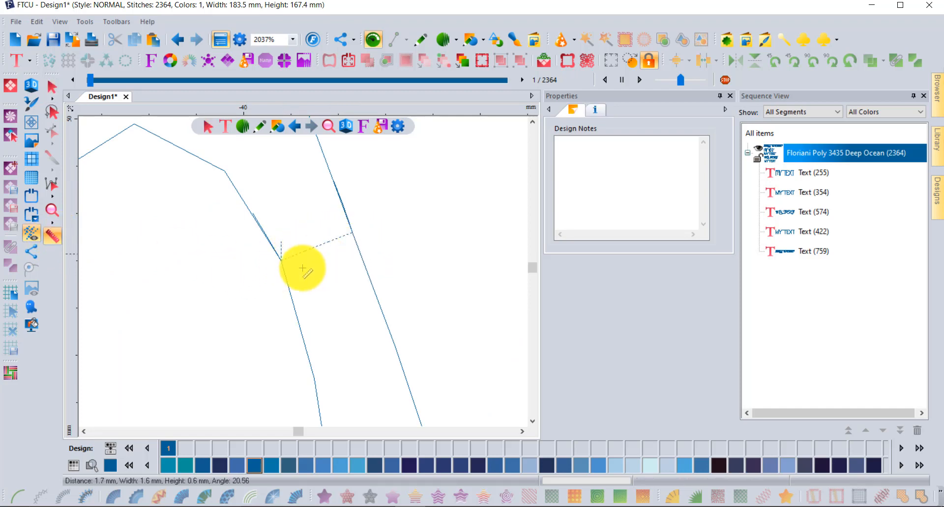
- Switch the ruler units to inches, measure the connecting stitch between M and Y again, and return to the selection tool
{"action": "right_click", "coordinate": [417, 113]}
{"action": "left_click", "coordinate": [415, 123]}
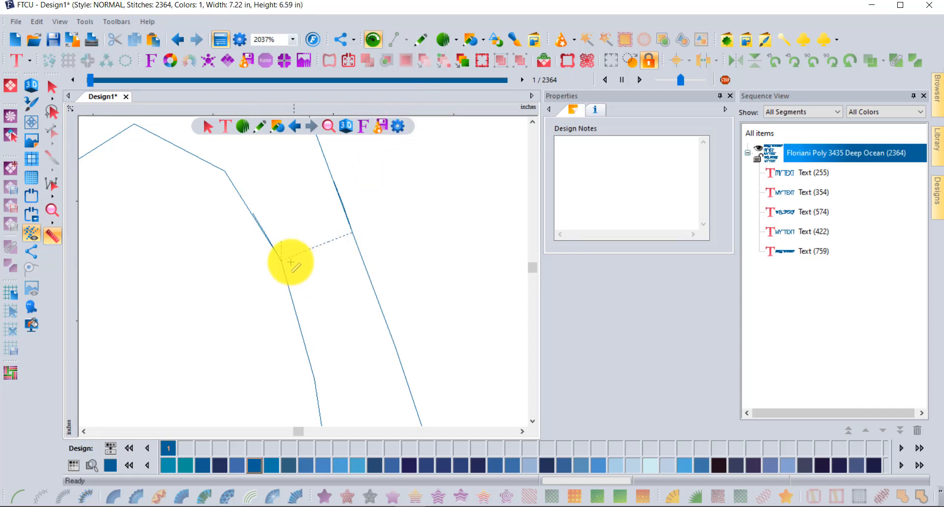
{"action": "left_click_drag", "start_coordinate": [282, 259], "coordinate": [354, 232]}
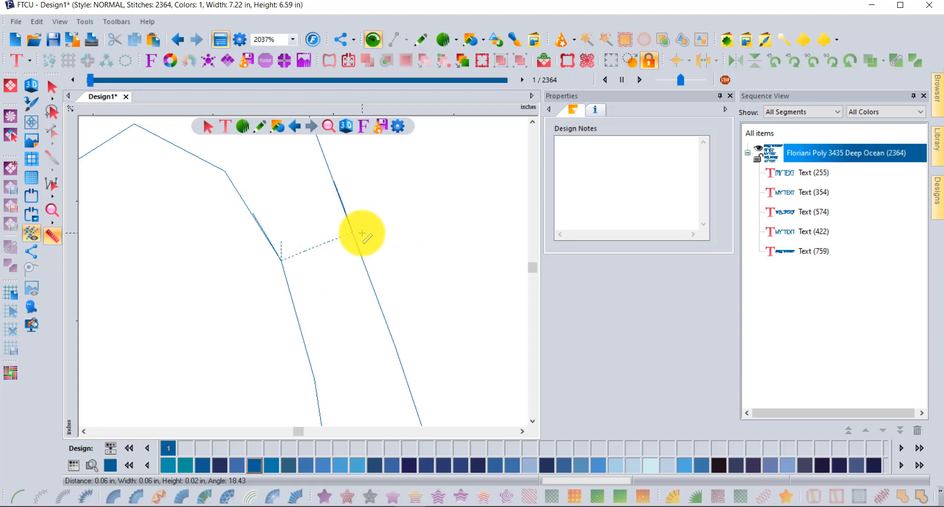
{"action": "scroll", "coordinate": [362, 260], "scroll_direction": "down", "scroll_amount": 6}
{"action": "scroll", "coordinate": [359, 266], "scroll_direction": "down", "scroll_amount": 2}
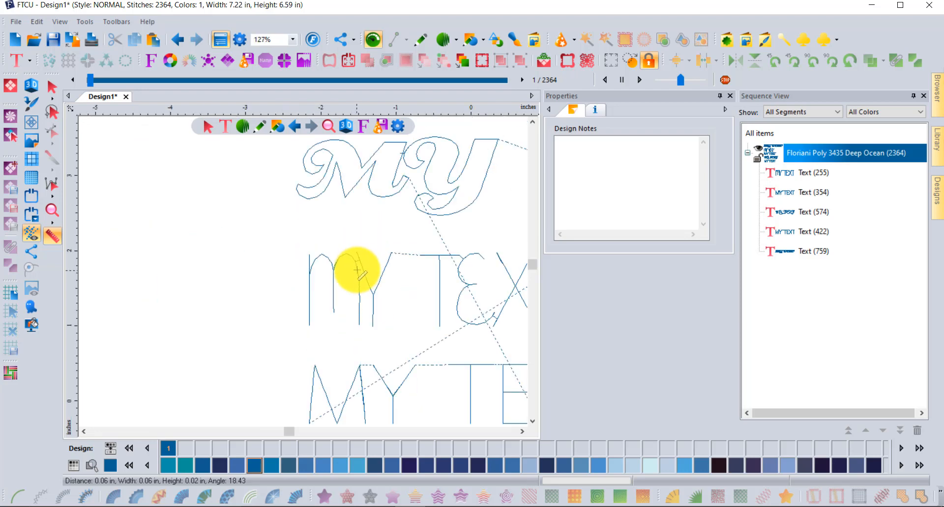
{"action": "left_click", "coordinate": [52, 86]}
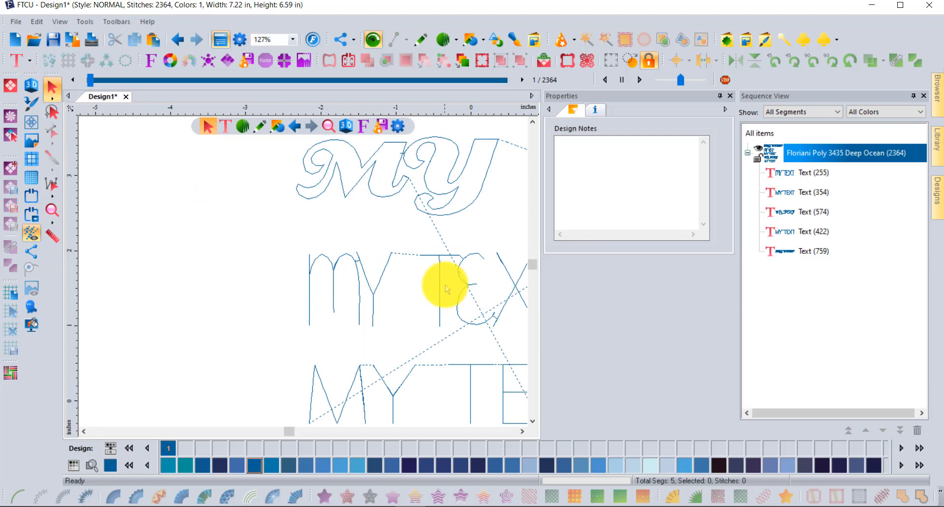
- Inspect the connection between M and Y, review the Flatliner text's lock type options with Always kept, and deselect the text
{"action": "scroll", "coordinate": [424, 272], "scroll_direction": "up", "scroll_amount": 2}
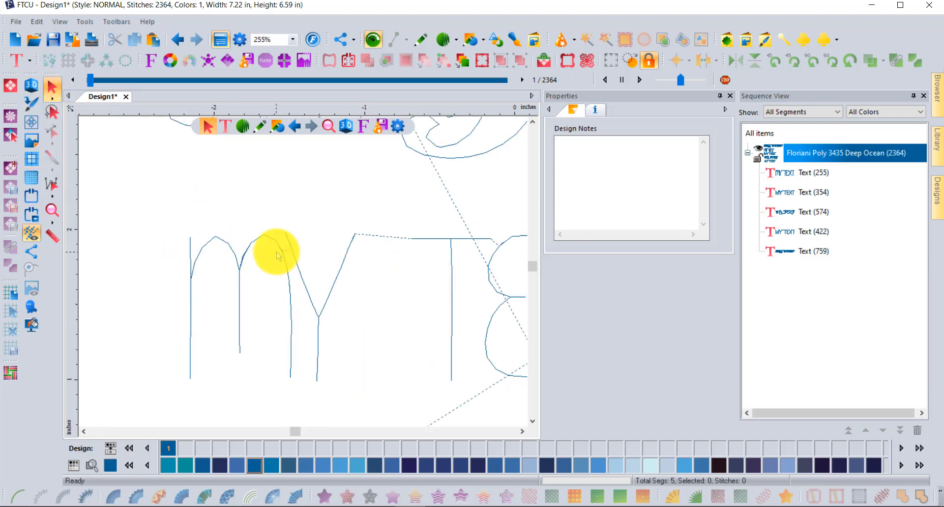
{"action": "left_click", "coordinate": [522, 431]}
{"action": "left_click", "coordinate": [522, 432]}
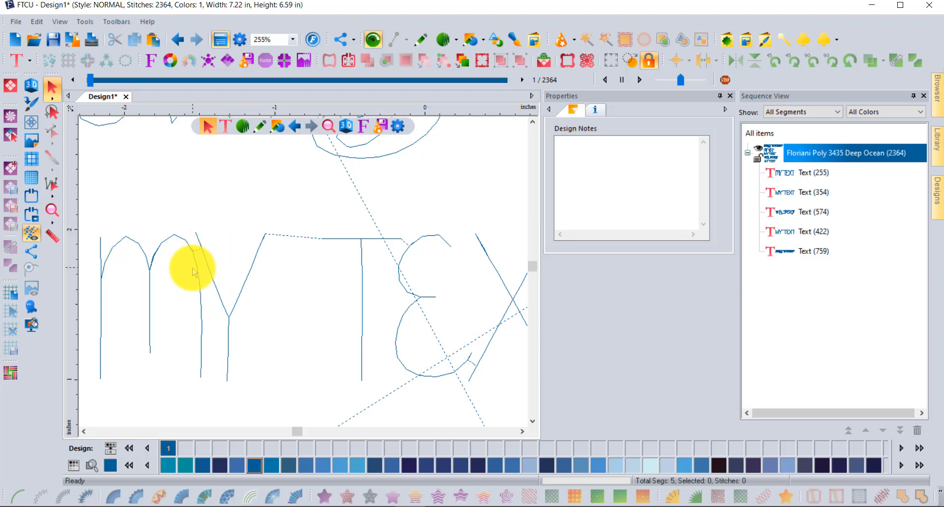
{"action": "scroll", "coordinate": [191, 270], "scroll_direction": "up", "scroll_amount": 1}
{"action": "scroll", "coordinate": [191, 212], "scroll_direction": "up", "scroll_amount": 1}
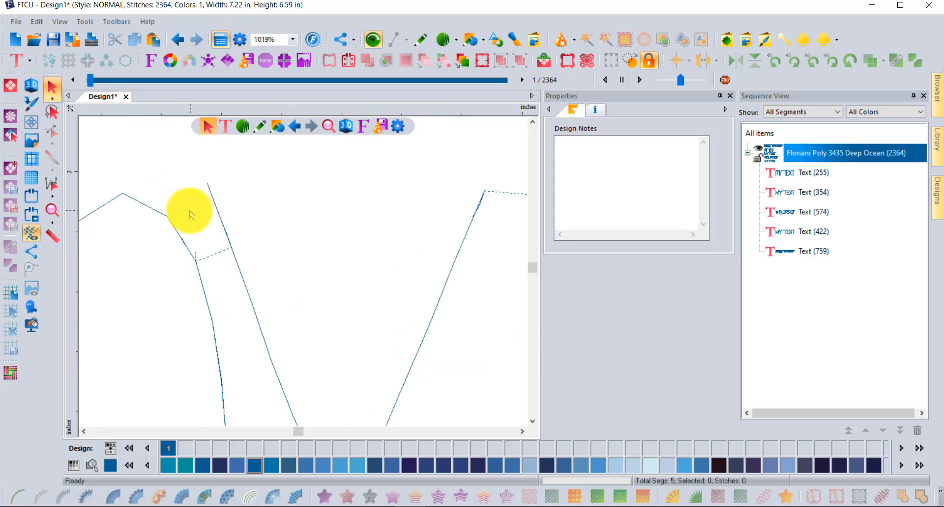
{"action": "left_click", "coordinate": [230, 255]}
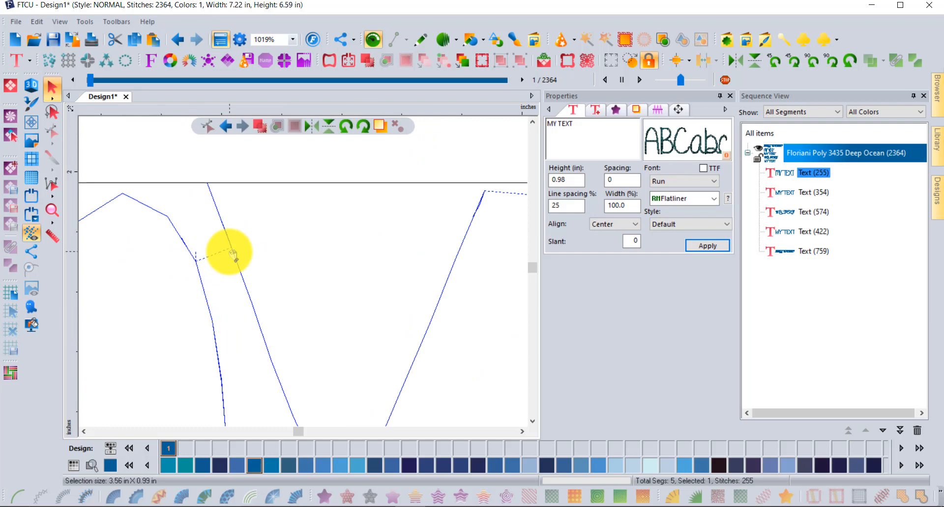
{"action": "left_click", "coordinate": [595, 114]}
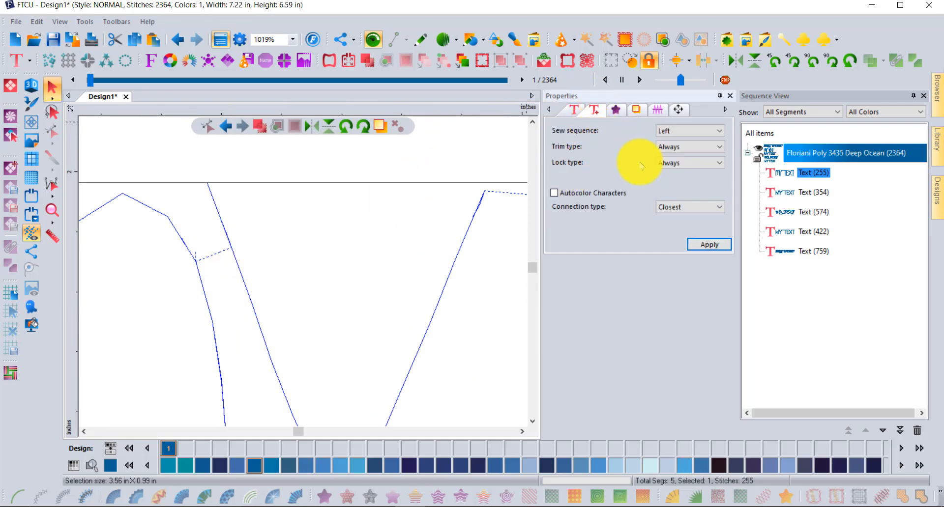
{"action": "left_click", "coordinate": [659, 165]}
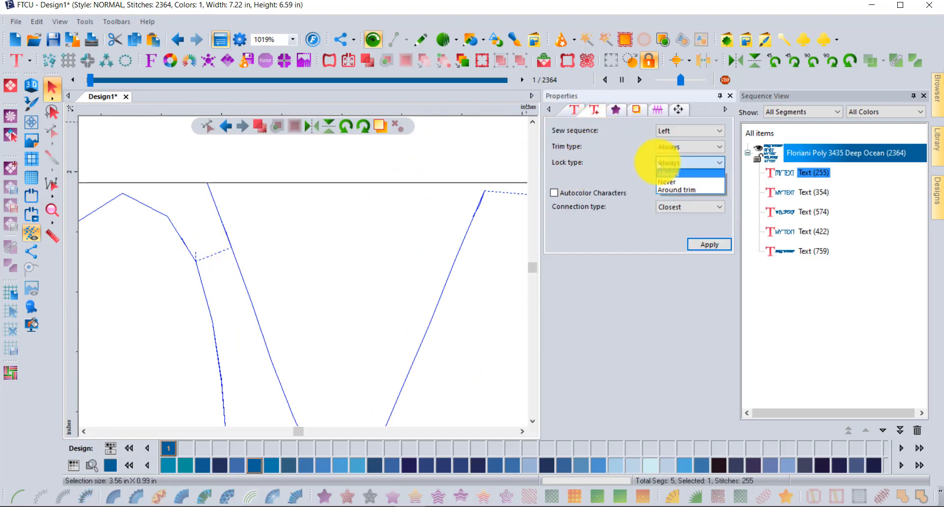
{"action": "left_click", "coordinate": [687, 174]}
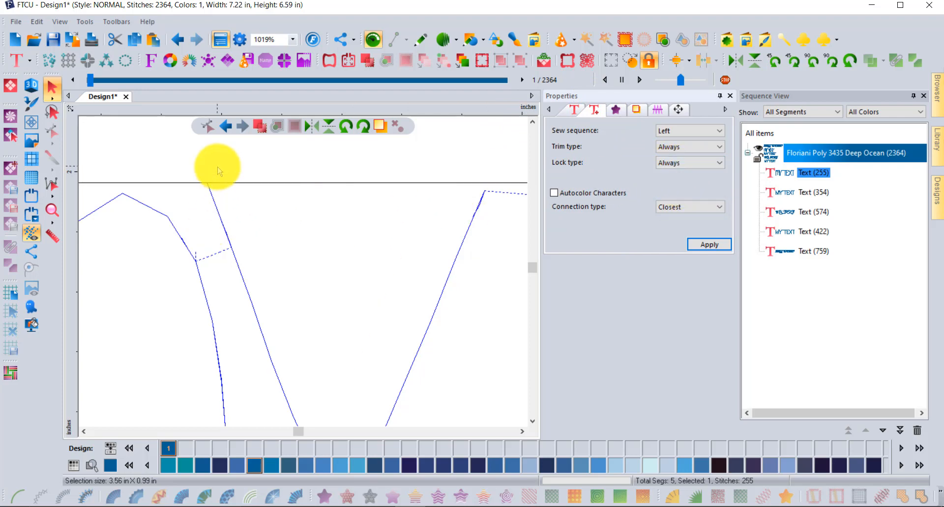
{"action": "left_click", "coordinate": [195, 203]}
{"action": "scroll", "coordinate": [195, 203], "scroll_direction": "down", "scroll_amount": 5}
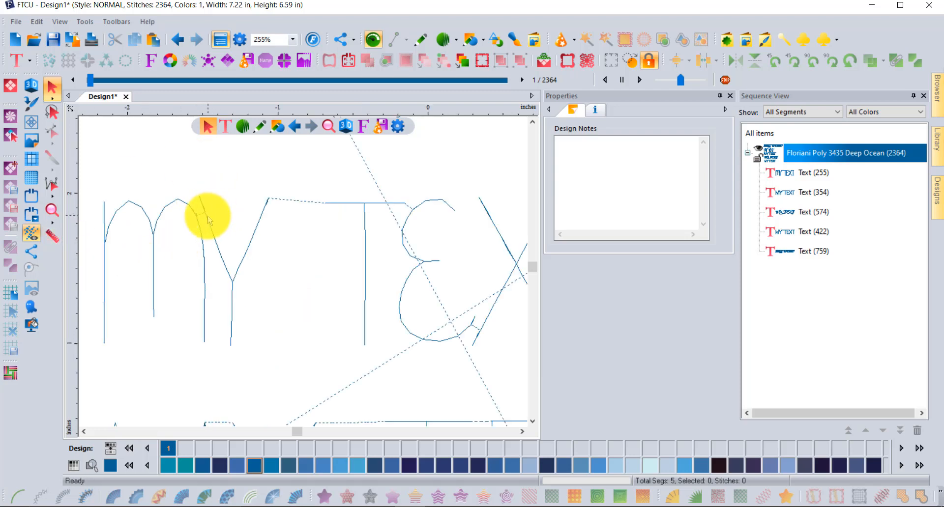
- Simulate the sewing of the Flatliner letter M up to stitch 64, where its final lock stitches begin
{"action": "left_click_drag", "start_coordinate": [91, 83], "coordinate": [94, 82]}
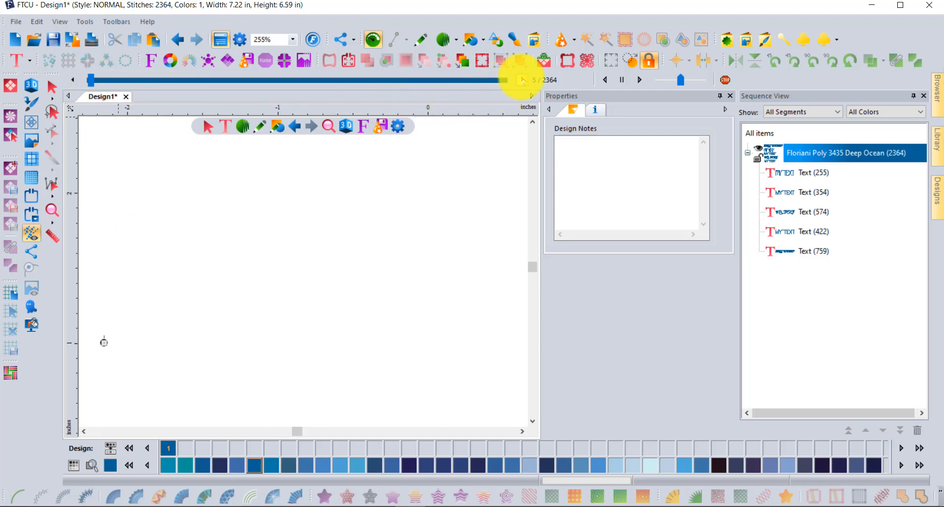
{"action": "left_click", "coordinate": [522, 80]}
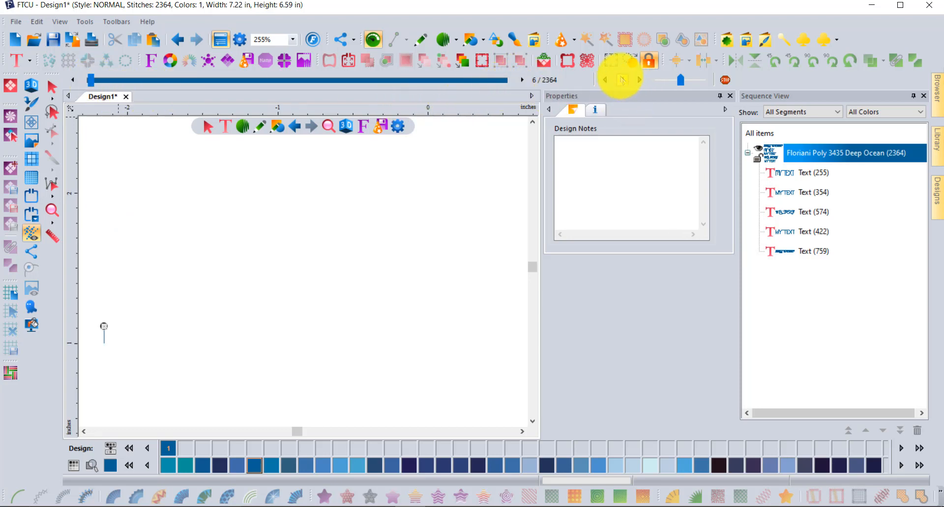
{"action": "left_click", "coordinate": [623, 80]}
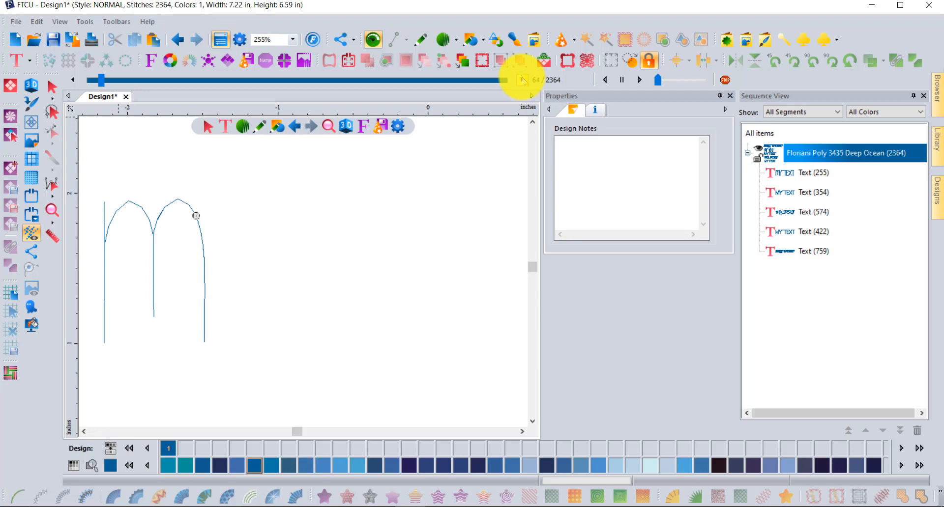
{"action": "left_click", "coordinate": [523, 80]}
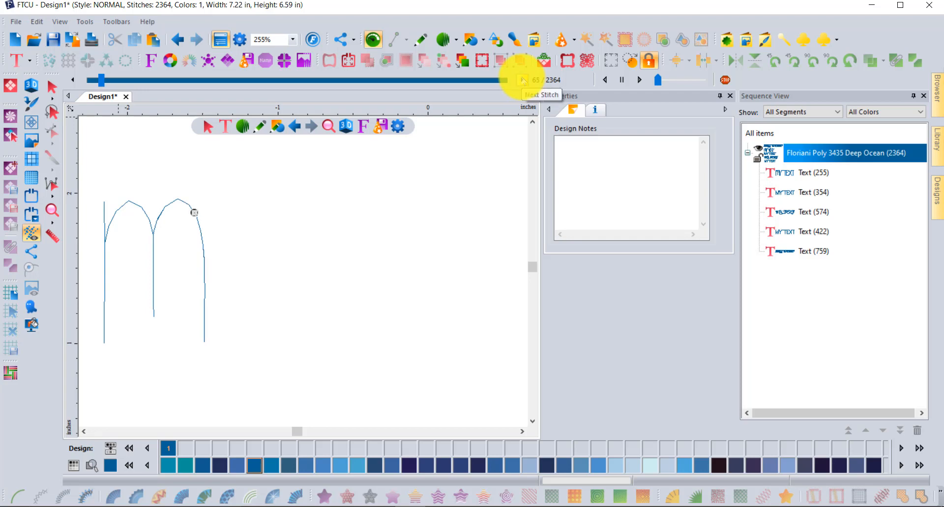
{"action": "left_click", "coordinate": [73, 79]}
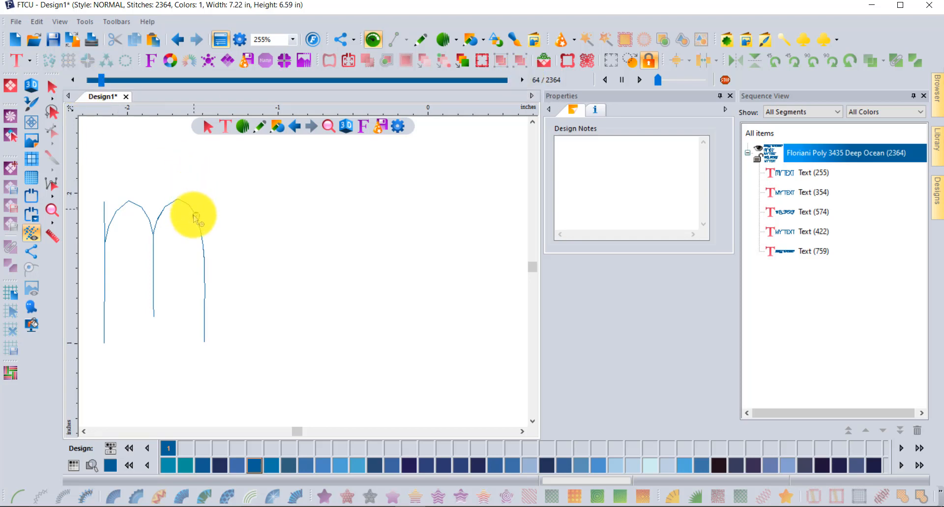
- Advance the sewing simulation up close through the lock stitches and trim from M into Y, then end it
{"action": "scroll", "coordinate": [196, 216], "scroll_direction": "up", "scroll_amount": 9}
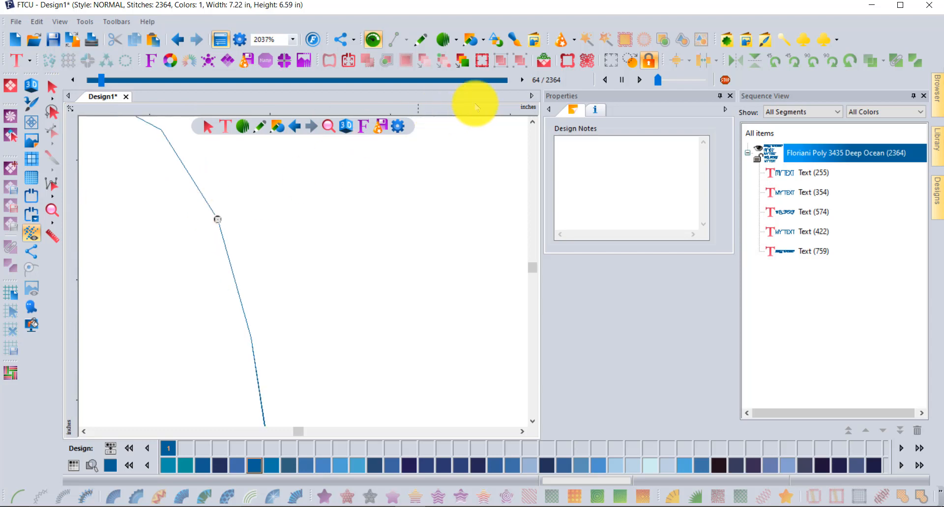
{"action": "left_click", "coordinate": [521, 81]}
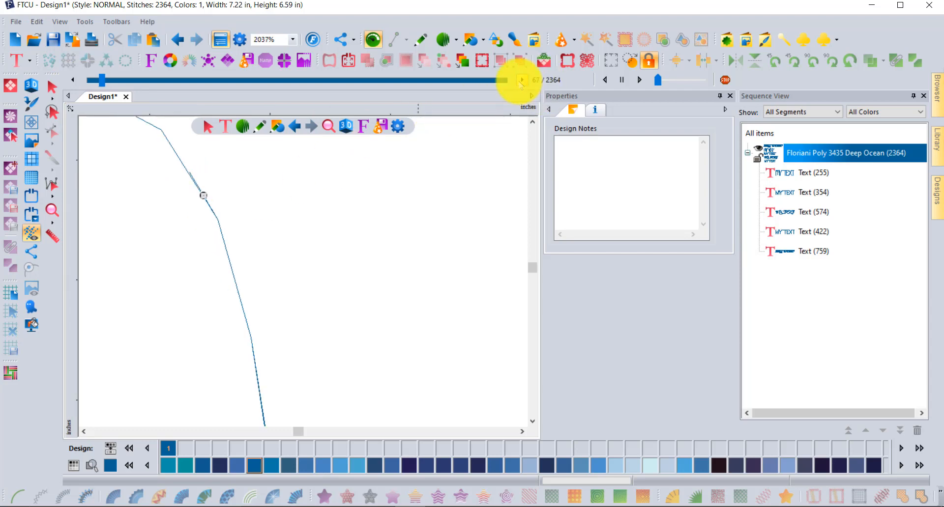
{"action": "left_click", "coordinate": [520, 80]}
{"action": "left_click", "coordinate": [522, 81]}
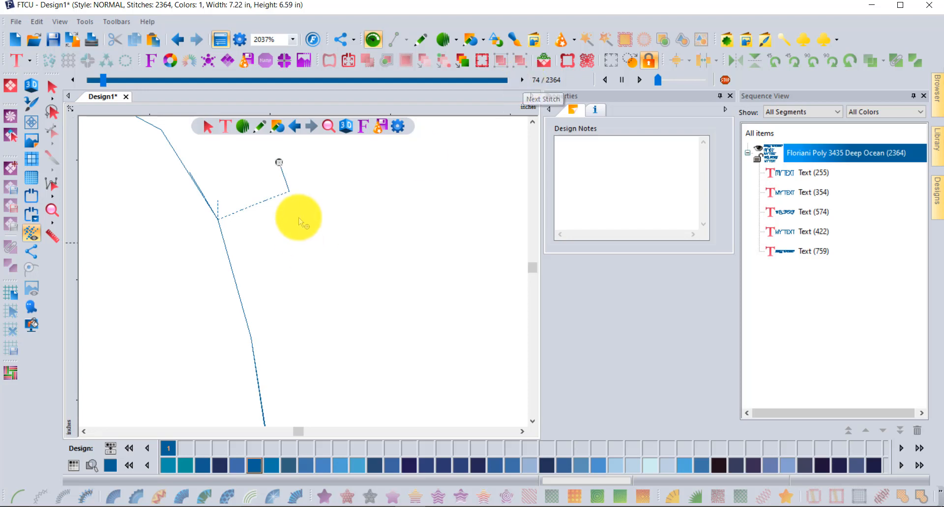
{"action": "scroll", "coordinate": [315, 182], "scroll_direction": "down", "scroll_amount": 2}
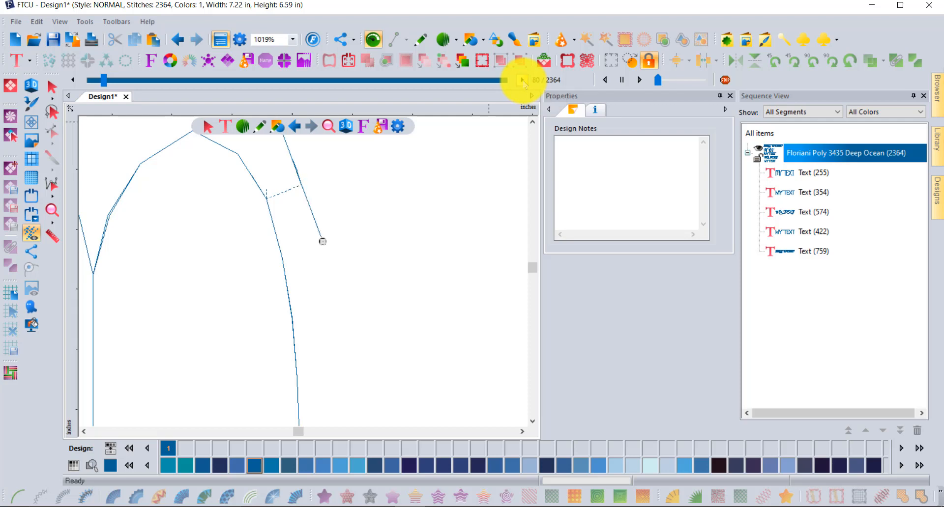
{"action": "scroll", "coordinate": [418, 204], "scroll_direction": "down", "scroll_amount": 6}
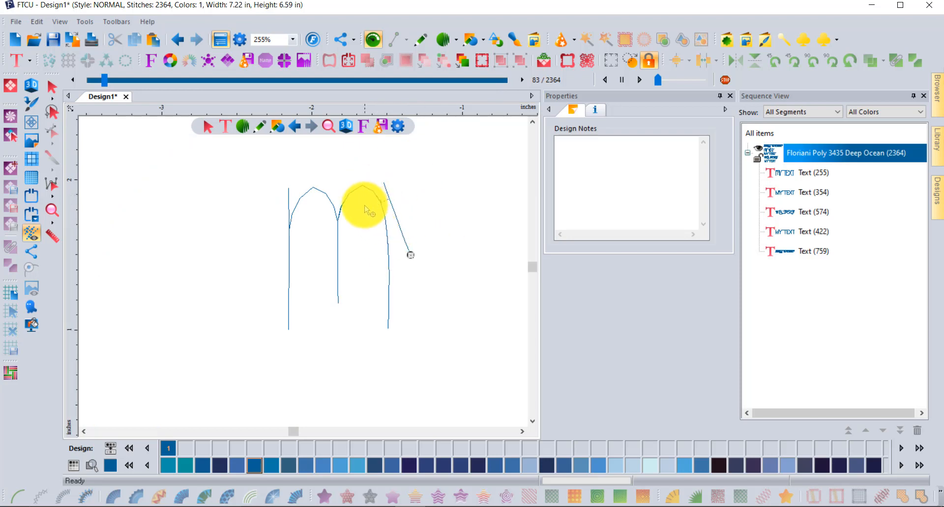
{"action": "left_click", "coordinate": [52, 87]}
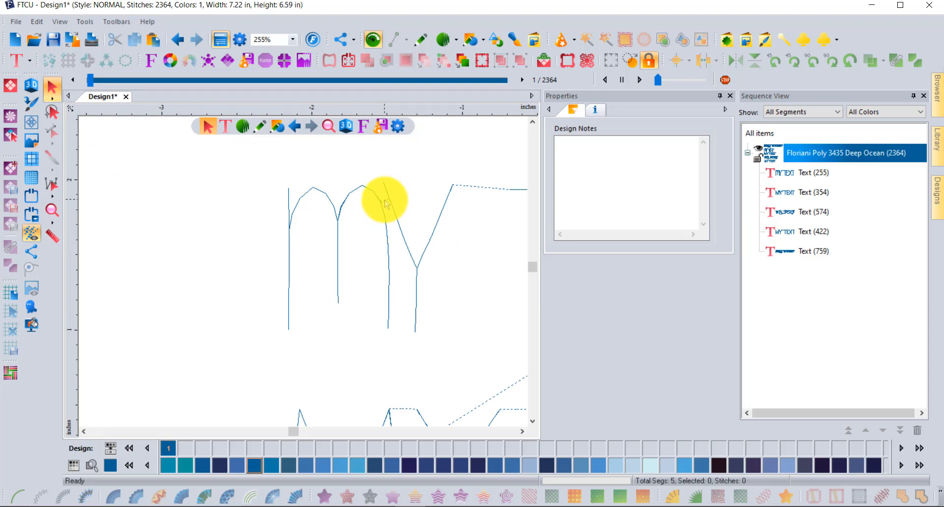
- Edit the Flatliner text to bring the Y and the letters after it slightly closer to the M, and restore the 3D view
{"action": "left_click", "coordinate": [417, 267]}
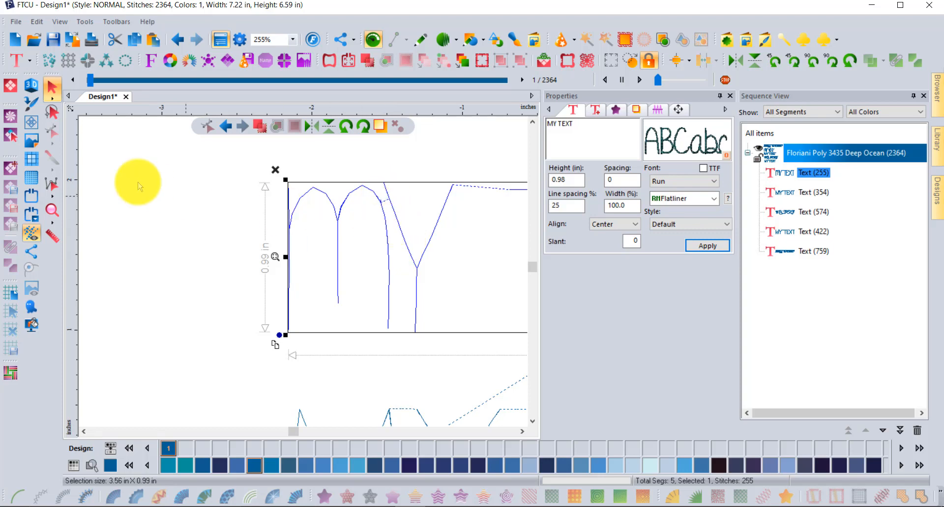
{"action": "right_click", "coordinate": [394, 212]}
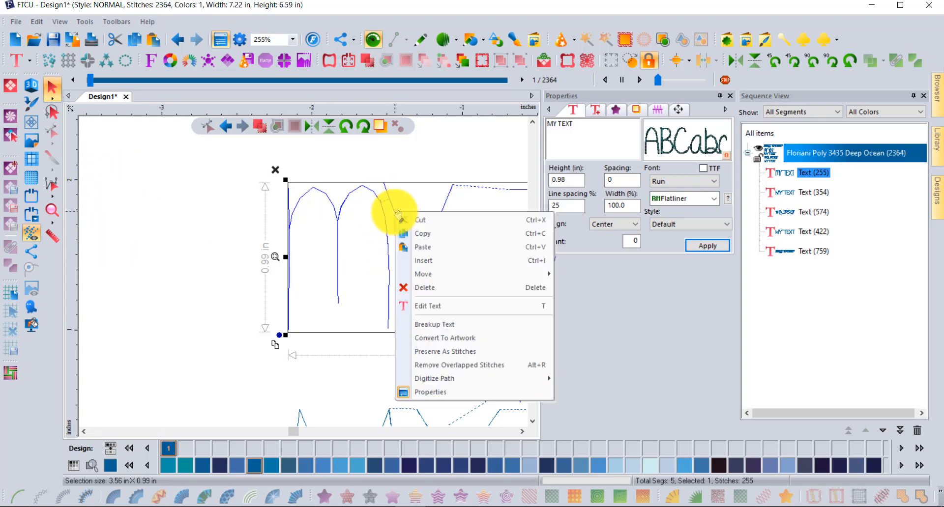
{"action": "left_click", "coordinate": [432, 305]}
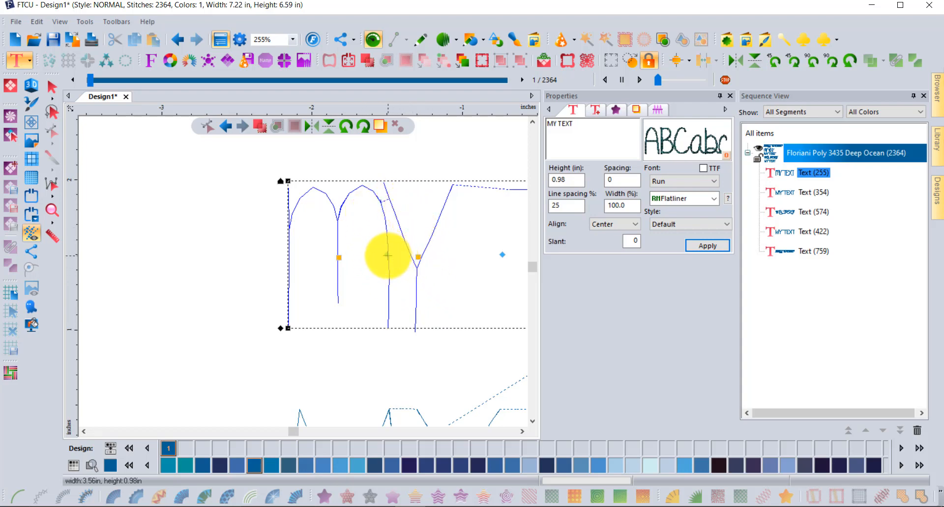
{"action": "left_click_drag", "start_coordinate": [387, 255], "coordinate": [386, 254]}
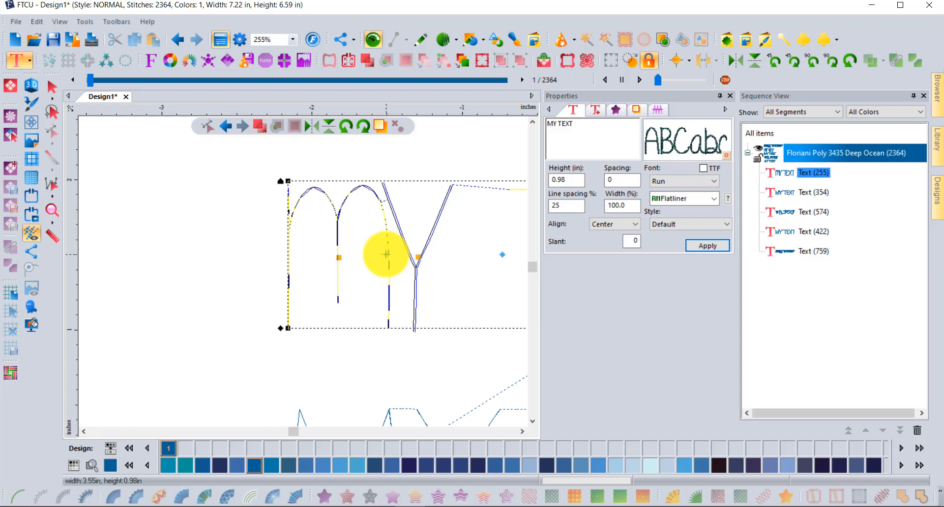
{"action": "key", "text": "Delete"}
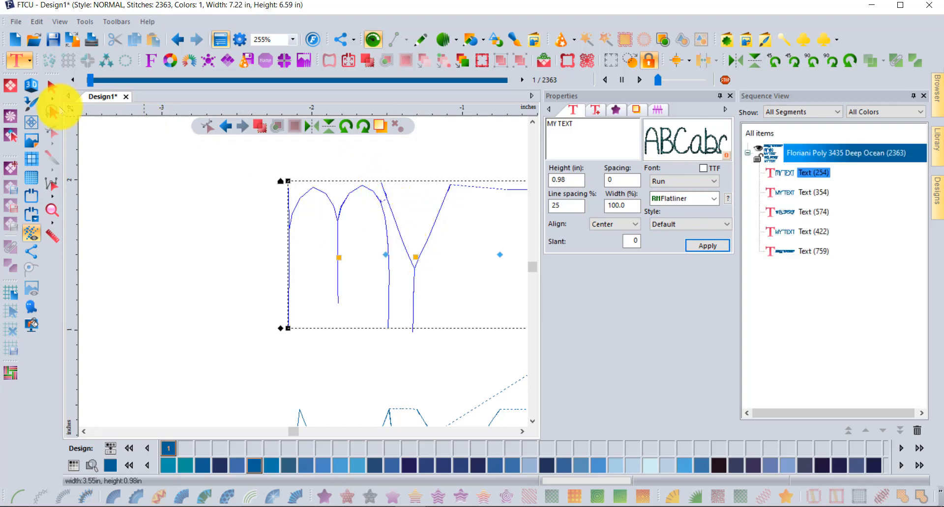
{"action": "left_click", "coordinate": [31, 85]}
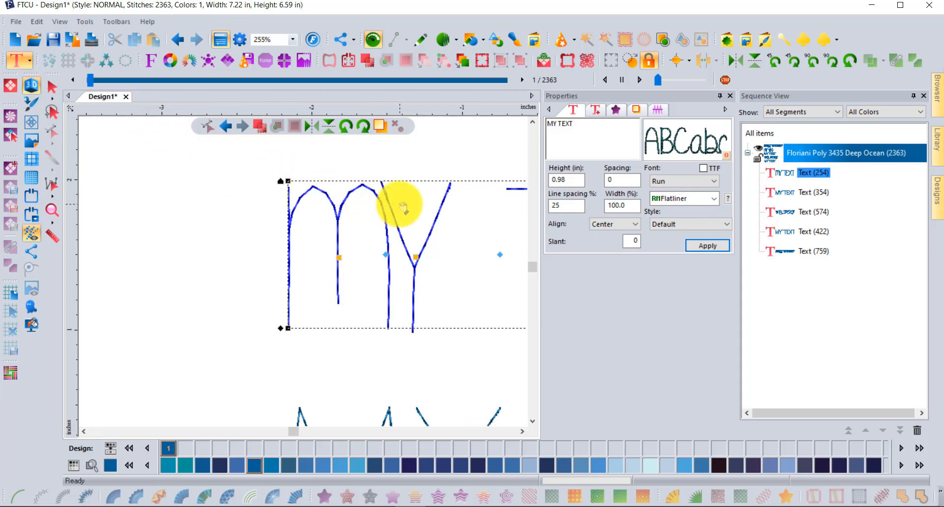
- Select the Flatliner text and move it about 1.7 in to the left, clear of the other lettering
{"action": "scroll", "coordinate": [400, 209], "scroll_direction": "down", "scroll_amount": 2}
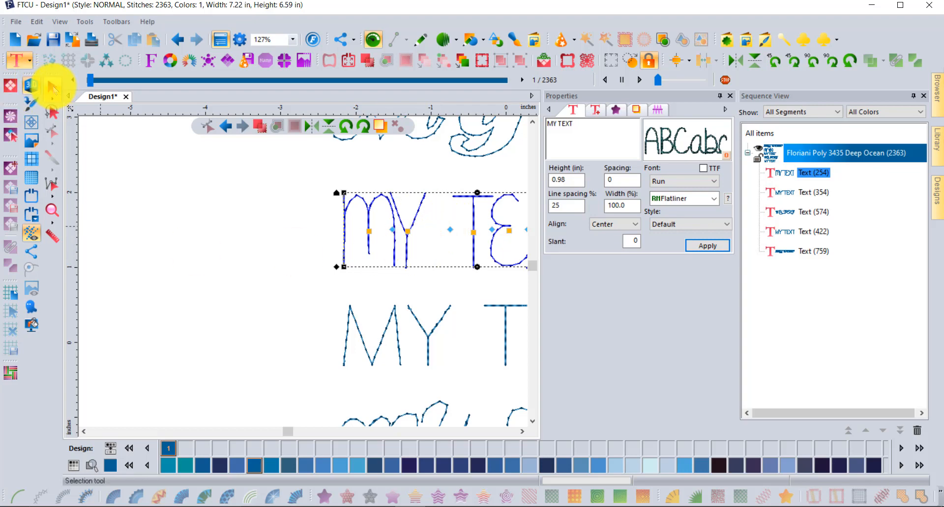
{"action": "left_click", "coordinate": [52, 87]}
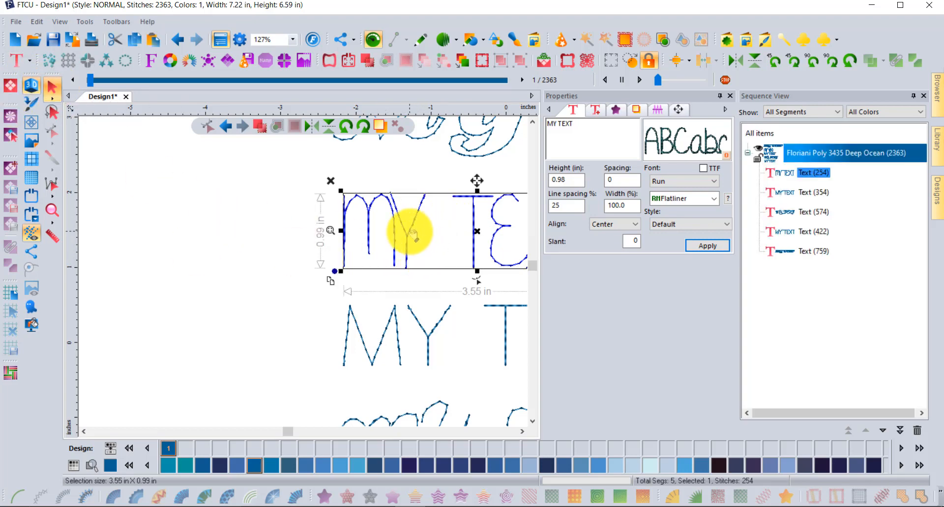
{"action": "left_click_drag", "start_coordinate": [412, 235], "coordinate": [283, 238]}
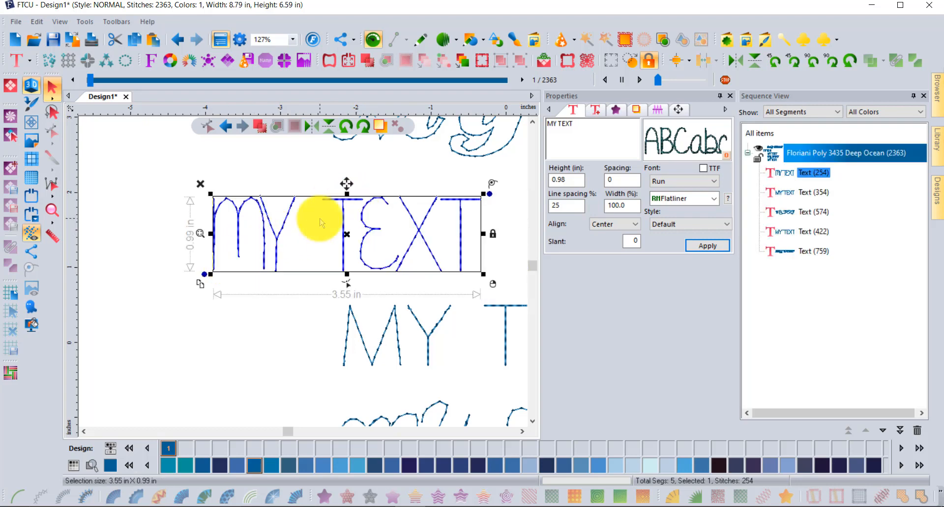
- Show the Flatliner text's connections without the 3D view, set its connection type to Furthest, and deselect it
{"action": "left_click", "coordinate": [593, 111]}
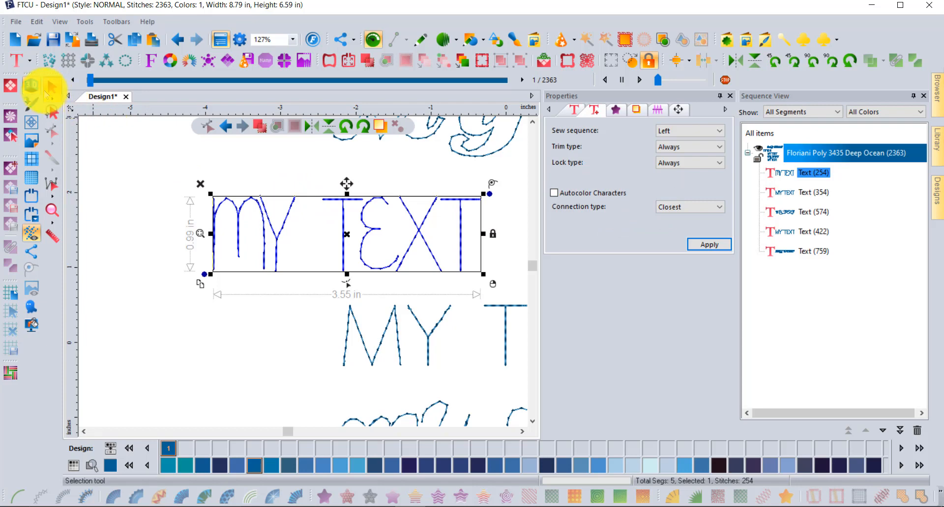
{"action": "left_click", "coordinate": [31, 84]}
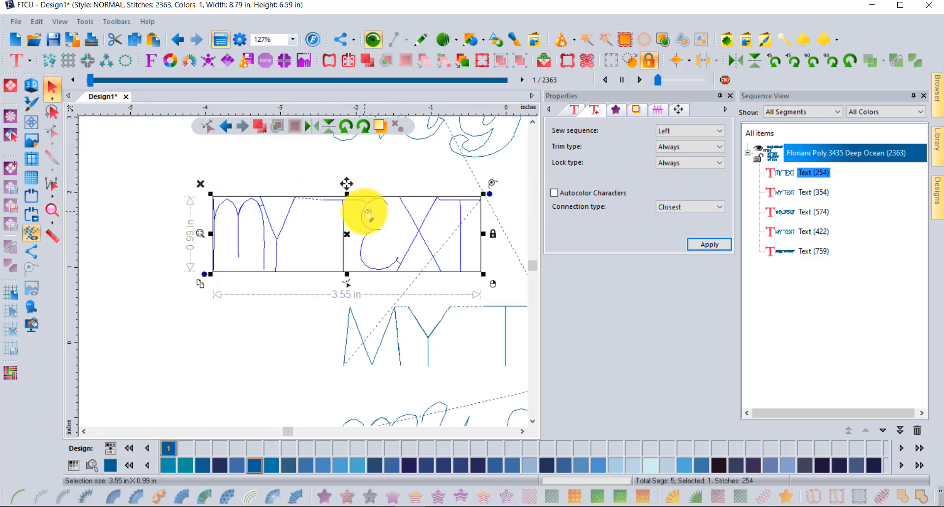
{"action": "left_click", "coordinate": [690, 207]}
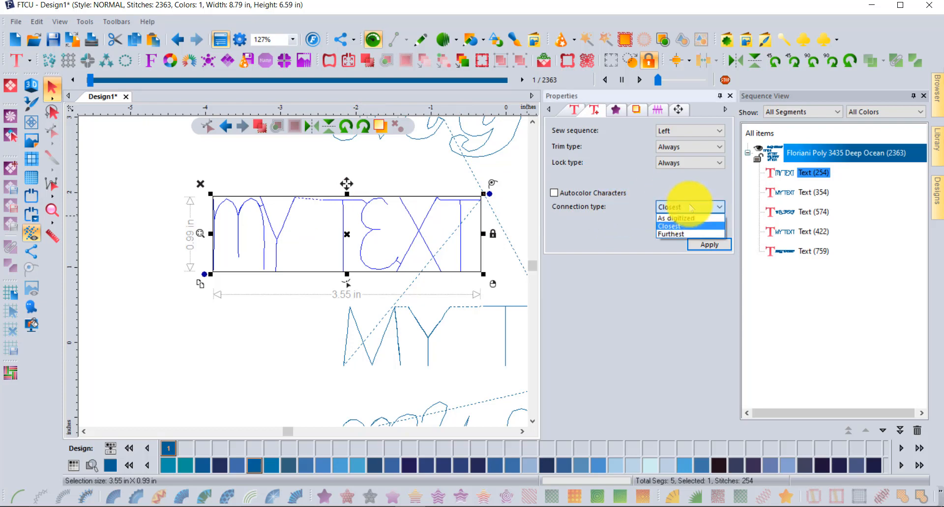
{"action": "left_click", "coordinate": [687, 234]}
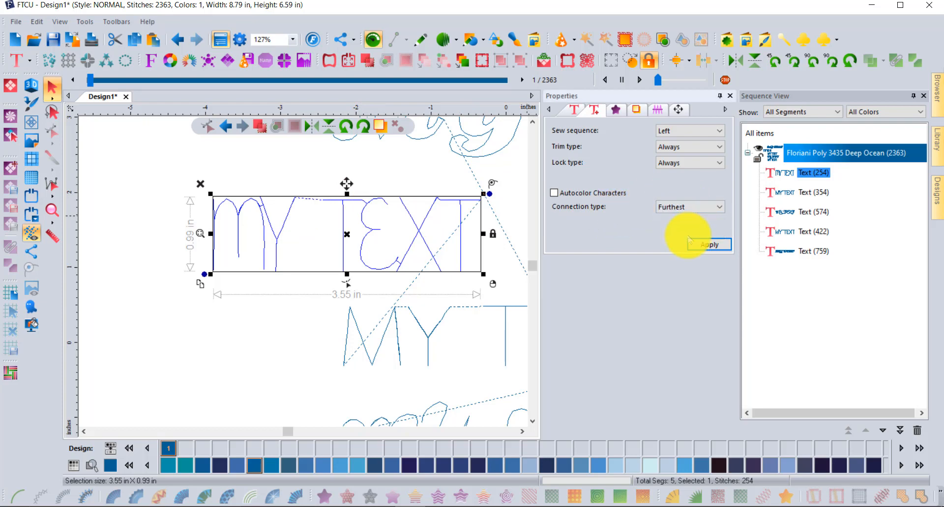
{"action": "left_click", "coordinate": [703, 244]}
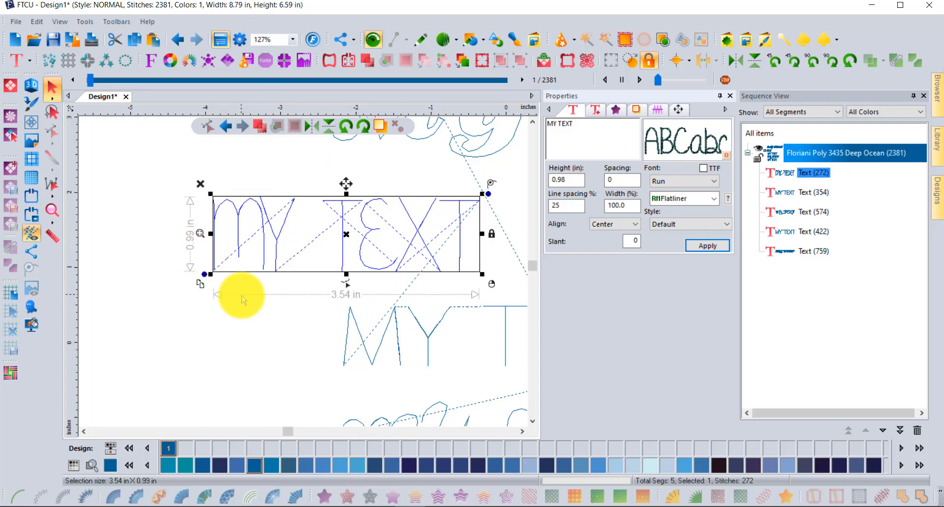
{"action": "scroll", "coordinate": [244, 299], "scroll_direction": "down", "scroll_amount": 4}
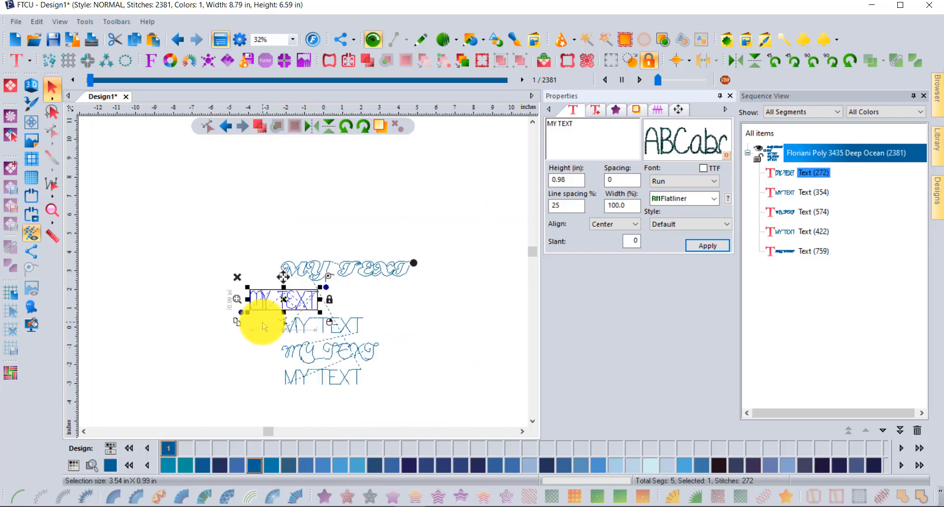
{"action": "left_click", "coordinate": [434, 322]}
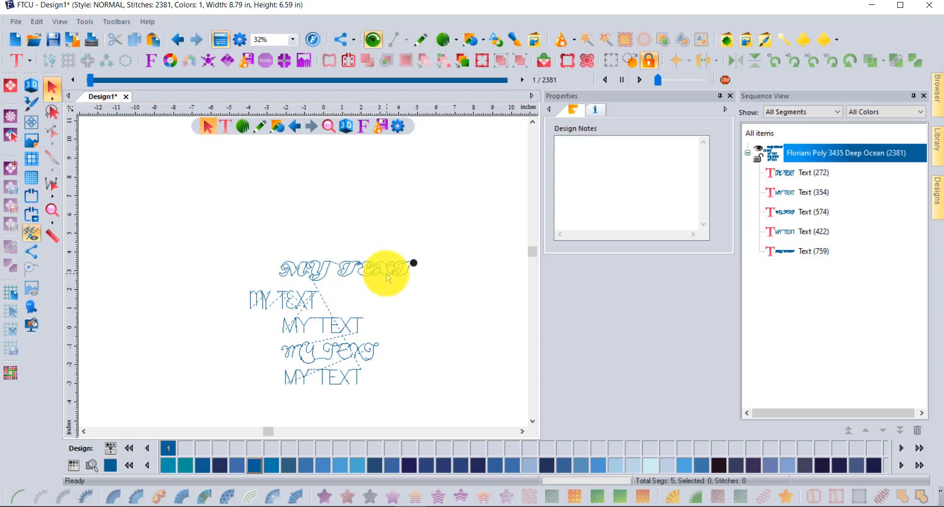
- Review the available outline fonts for the uppermost George text without changing its font, and deselect it
{"action": "left_click", "coordinate": [784, 252]}
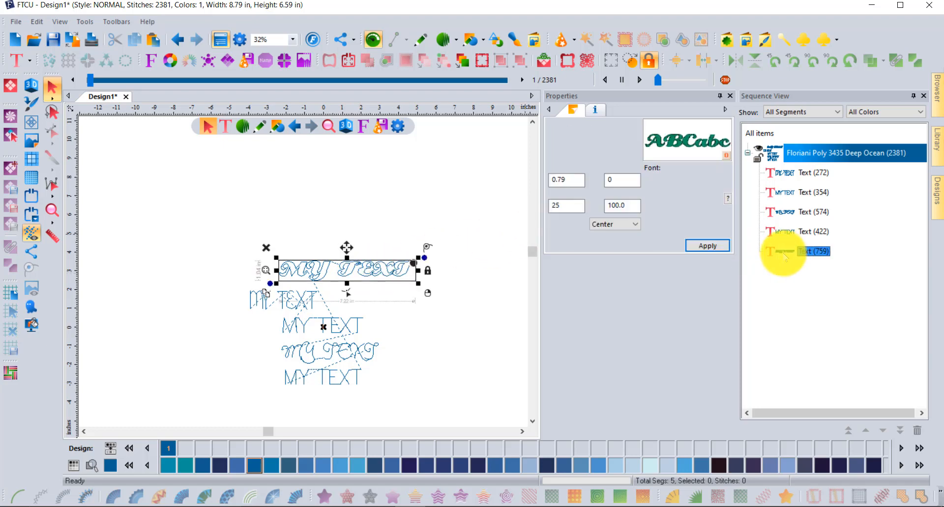
{"action": "left_click", "coordinate": [681, 198]}
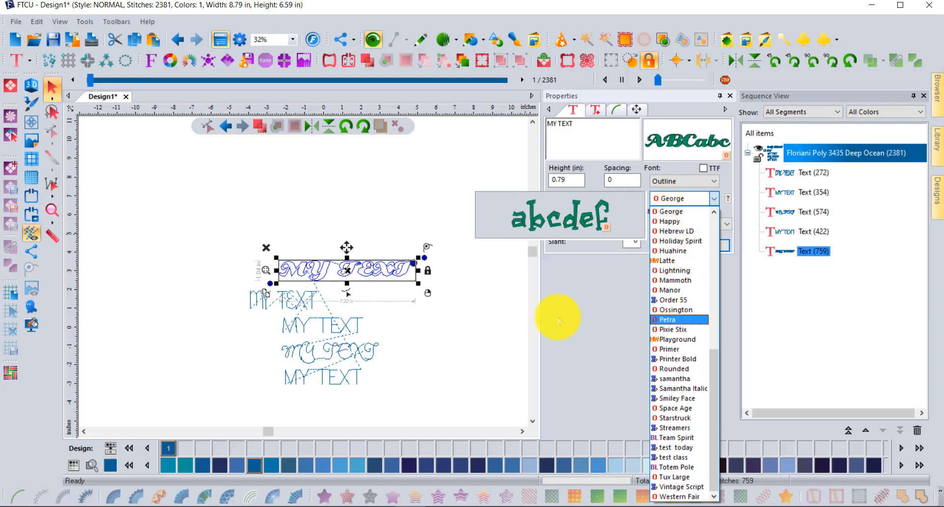
{"action": "left_click", "coordinate": [492, 350]}
{"action": "left_click", "coordinate": [436, 317]}
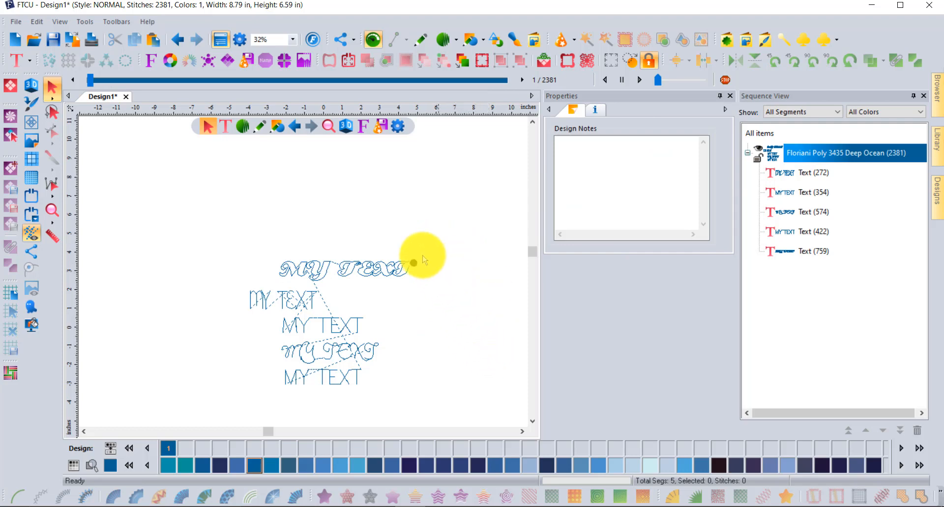
- Add a new text object with the default MY TEXT wording above the George outline lettering
{"action": "left_click", "coordinate": [19, 64]}
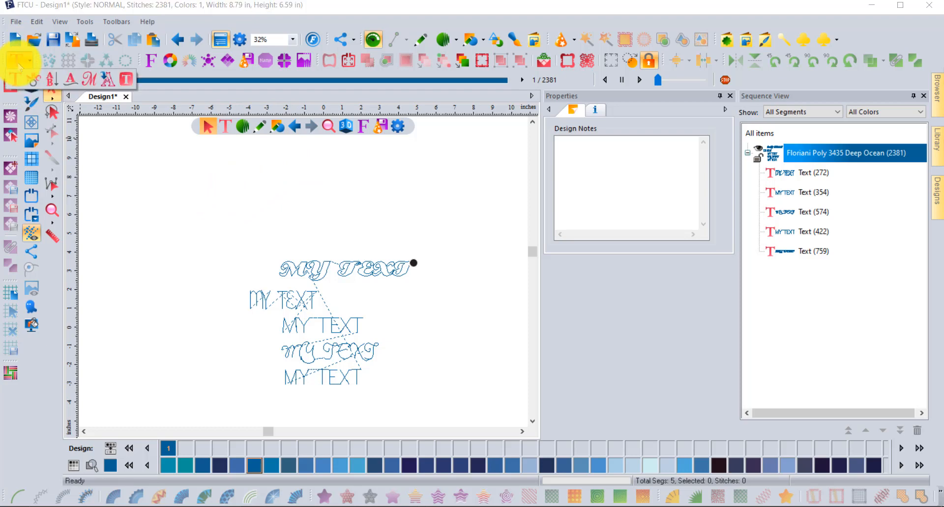
{"action": "left_click", "coordinate": [15, 81]}
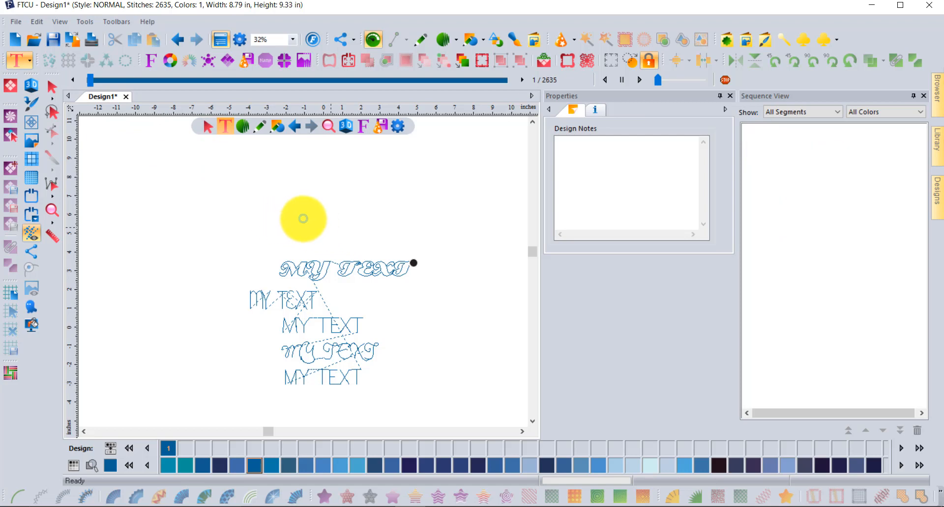
{"action": "left_click", "coordinate": [353, 219]}
{"action": "scroll", "coordinate": [358, 214], "scroll_direction": "up", "scroll_amount": 1}
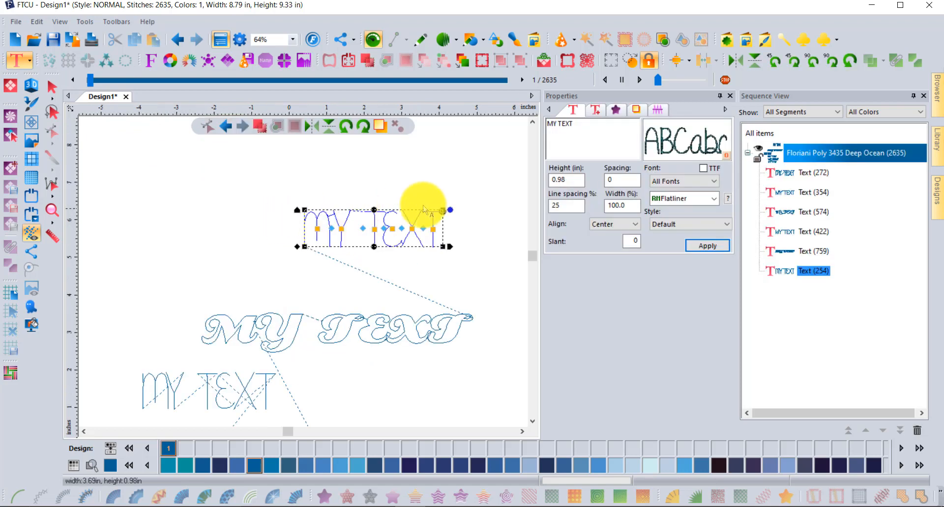
- Change the new text's font to Holiday Spirit and replace its wording with the person's first name
{"action": "left_click", "coordinate": [670, 181]}
{"action": "left_click", "coordinate": [684, 196]}
{"action": "left_click", "coordinate": [681, 196]}
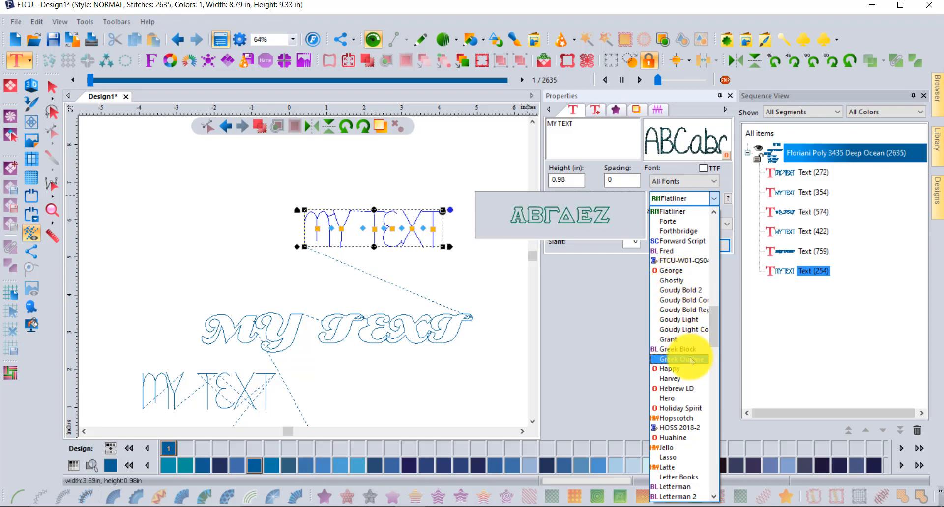
{"action": "left_click", "coordinate": [700, 409]}
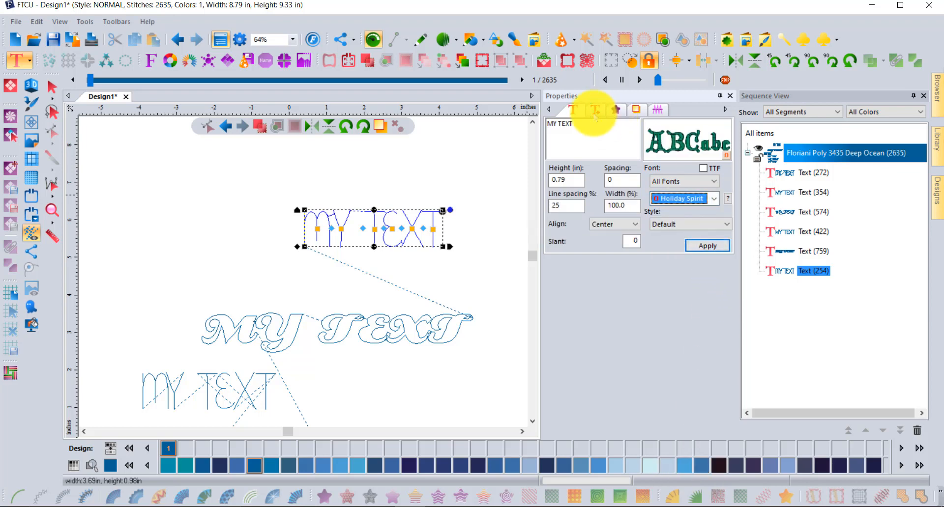
{"action": "left_click_drag", "start_coordinate": [575, 121], "coordinate": [531, 118]}
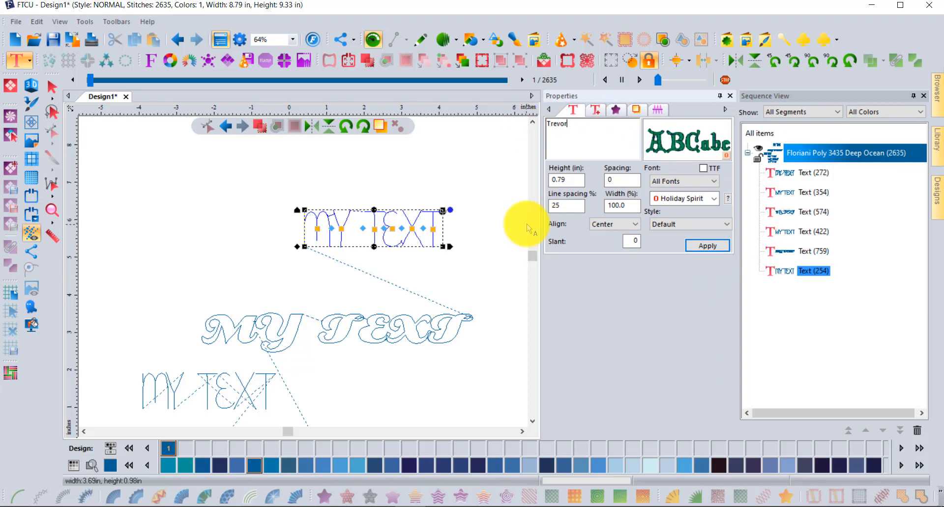
{"action": "left_click", "coordinate": [708, 246]}
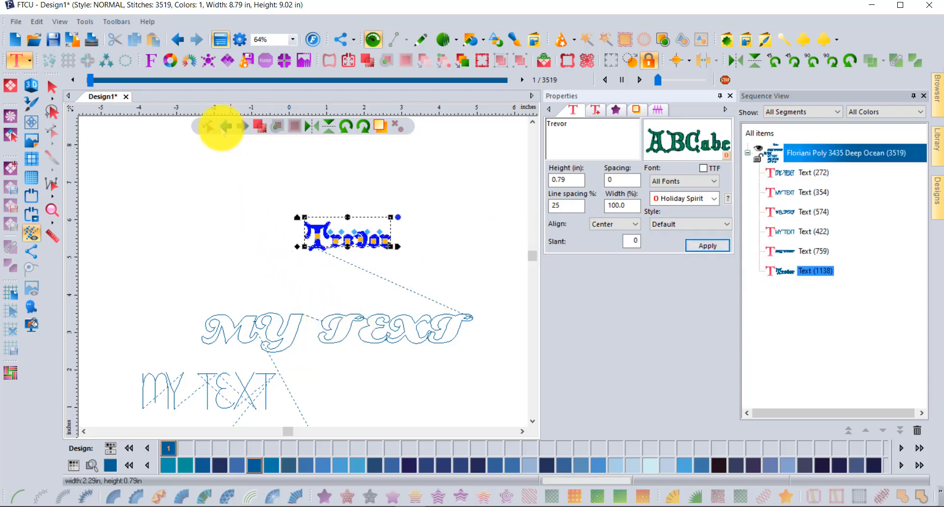
- Deselect the Holiday Spirit name and examine its stitches and the connections between its letters up close
{"action": "left_click", "coordinate": [52, 87]}
{"action": "left_click", "coordinate": [280, 262]}
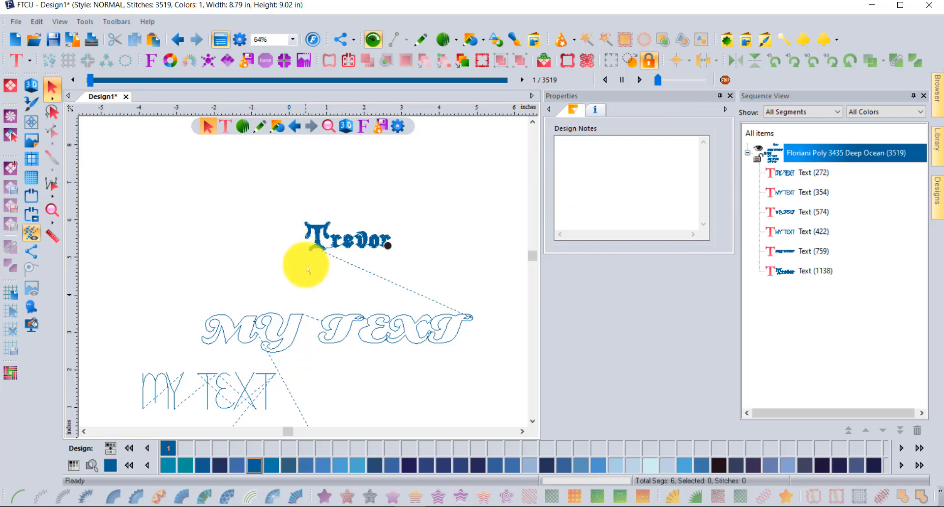
{"action": "scroll", "coordinate": [307, 263], "scroll_direction": "up", "scroll_amount": 2}
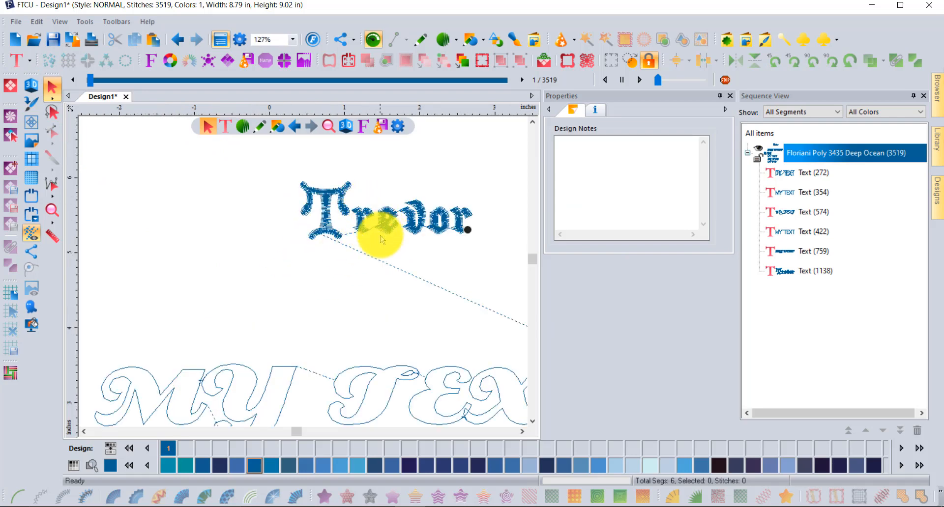
{"action": "scroll", "coordinate": [390, 217], "scroll_direction": "up", "scroll_amount": 2}
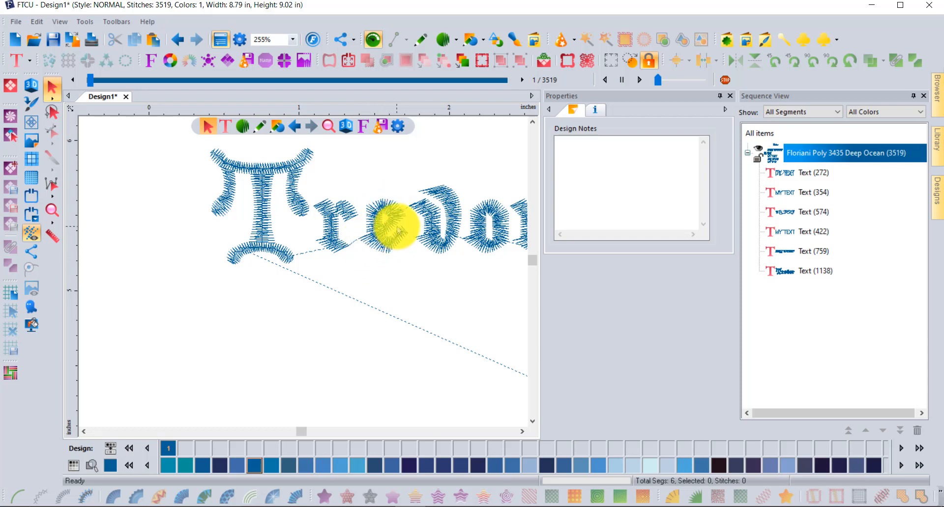
{"action": "scroll", "coordinate": [400, 245], "scroll_direction": "down", "scroll_amount": 2}
{"action": "scroll", "coordinate": [397, 255], "scroll_direction": "down", "scroll_amount": 1}
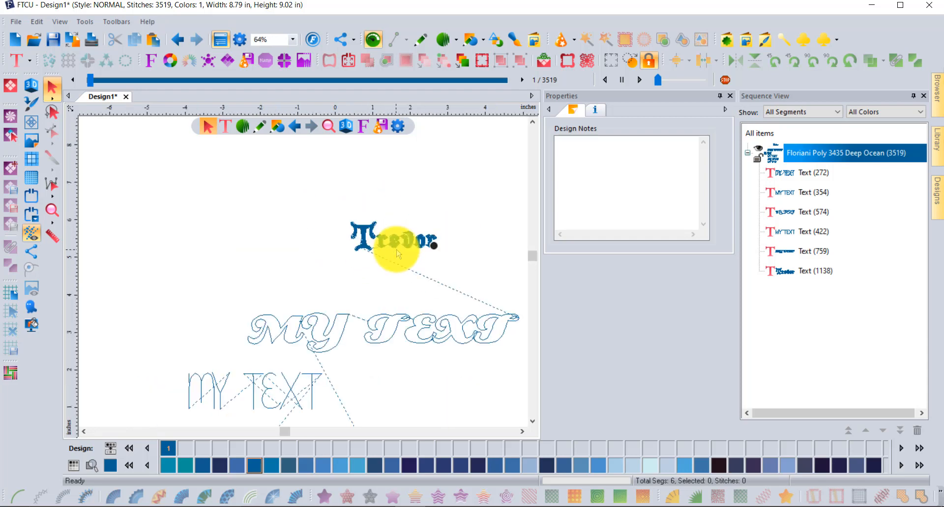
{"action": "scroll", "coordinate": [397, 254], "scroll_direction": "up", "scroll_amount": 1}
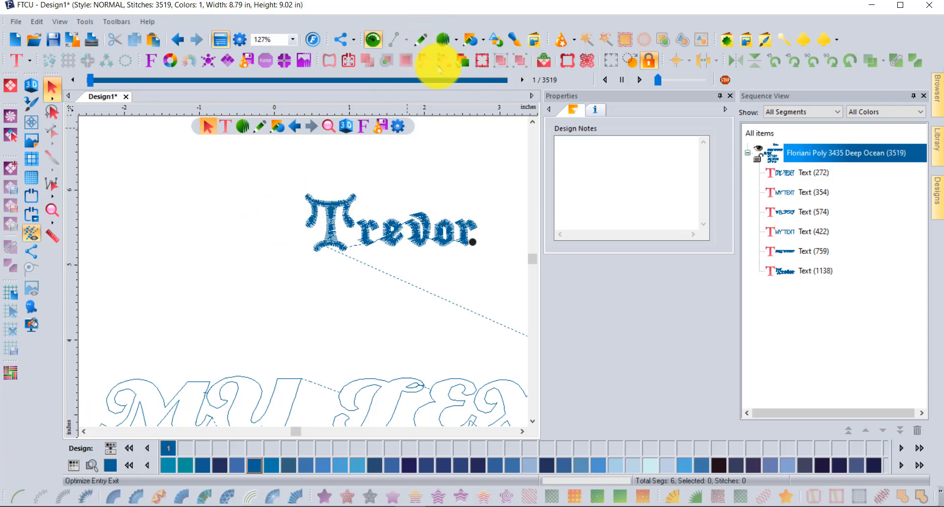
- Draw an eight-point zigzag Run Stitch path about 1.5 in wide below the Holiday Spirit name, using a single run with 2.5 mm stitches
{"action": "left_click", "coordinate": [457, 43]}
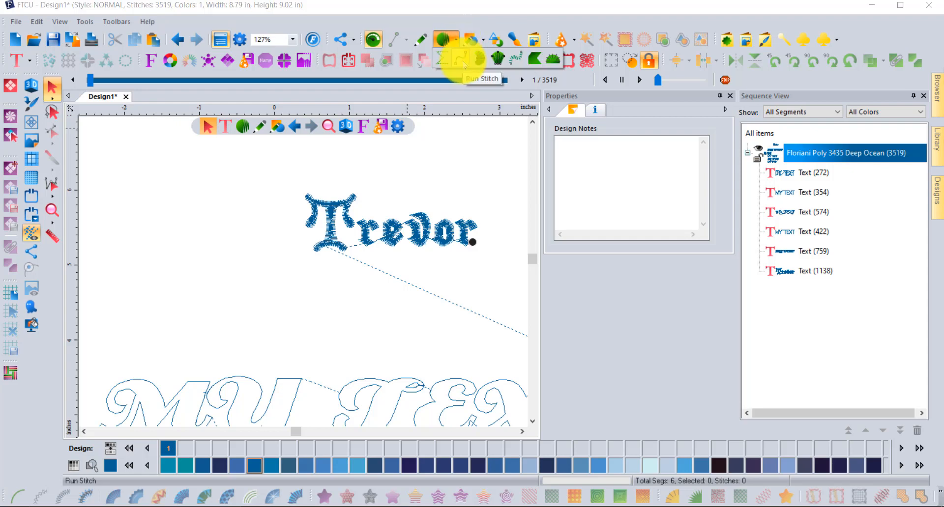
{"action": "left_click", "coordinate": [462, 60]}
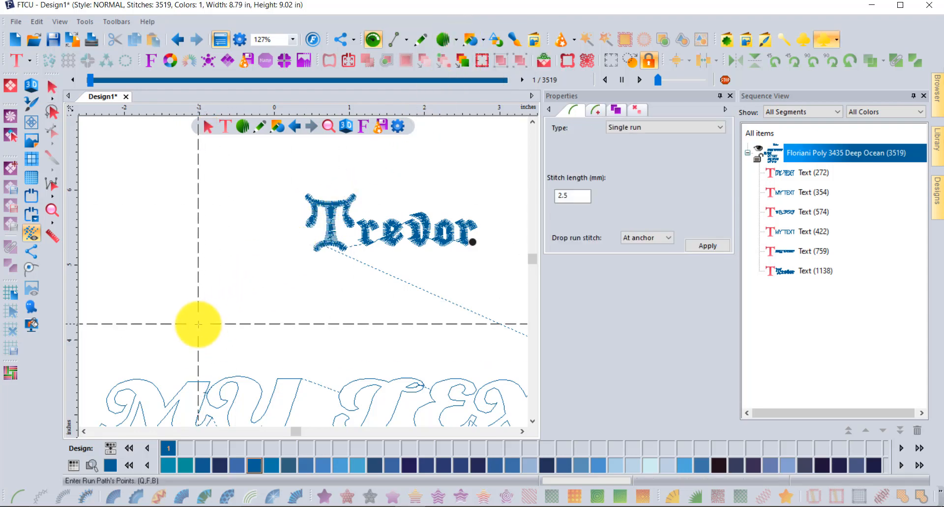
{"action": "left_click", "coordinate": [210, 314]}
{"action": "left_click", "coordinate": [228, 284]}
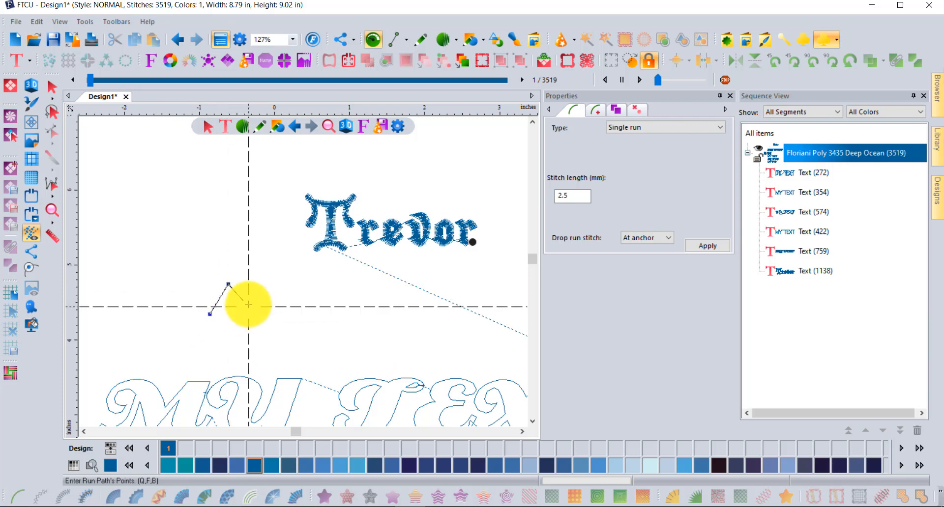
{"action": "left_click", "coordinate": [249, 308]}
{"action": "left_click", "coordinate": [257, 273]}
{"action": "left_click", "coordinate": [276, 298]}
{"action": "left_click", "coordinate": [287, 290]}
{"action": "left_click", "coordinate": [300, 307]}
{"action": "left_click", "coordinate": [320, 289]}
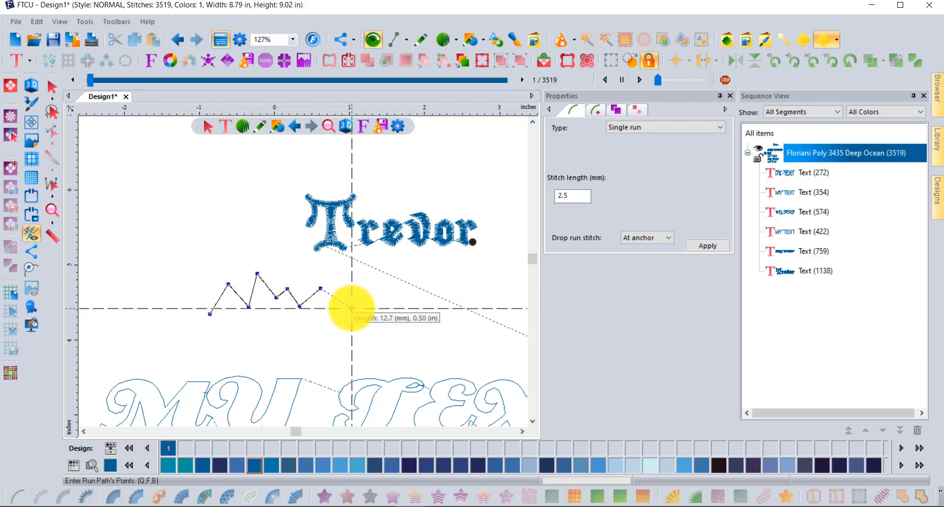
{"action": "key", "text": "Return"}
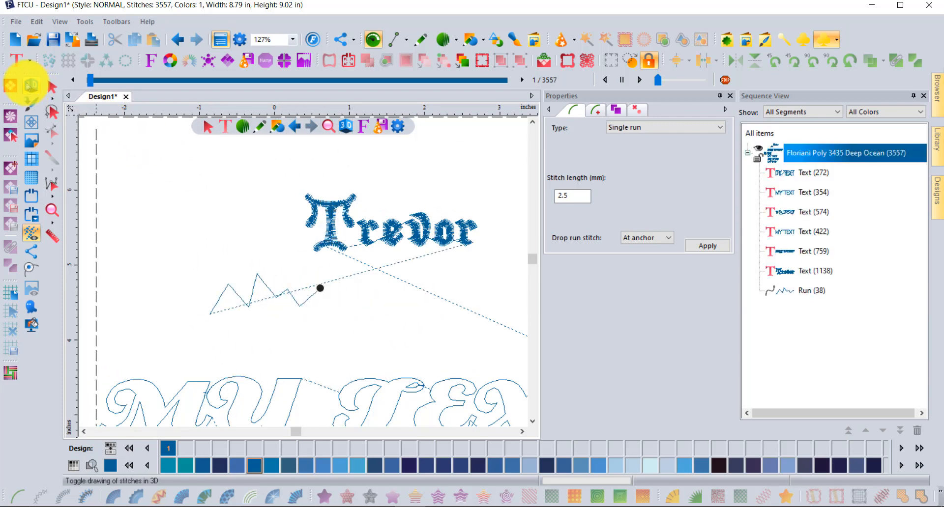
- Display the stitches in 3D and choose a lighter blue thread colour for the next run path
{"action": "left_click", "coordinate": [30, 86]}
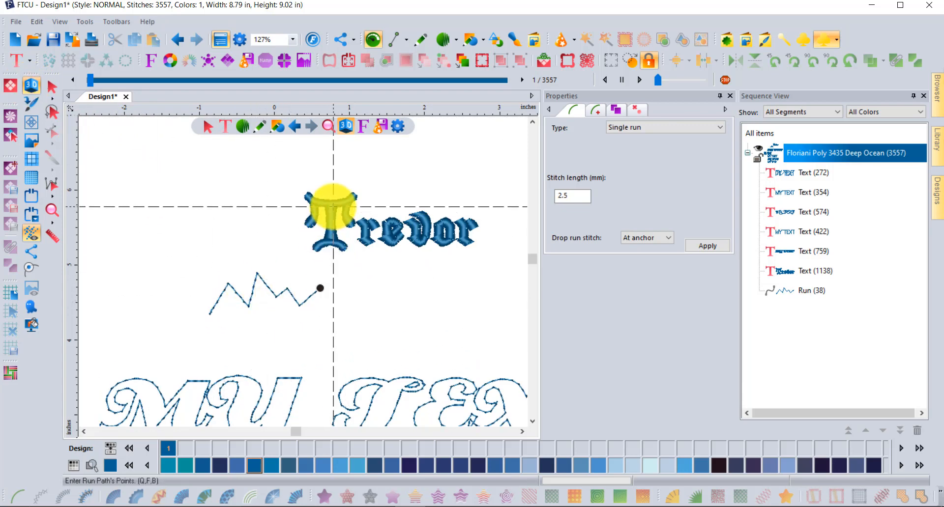
{"action": "scroll", "coordinate": [330, 209], "scroll_direction": "up", "scroll_amount": 2}
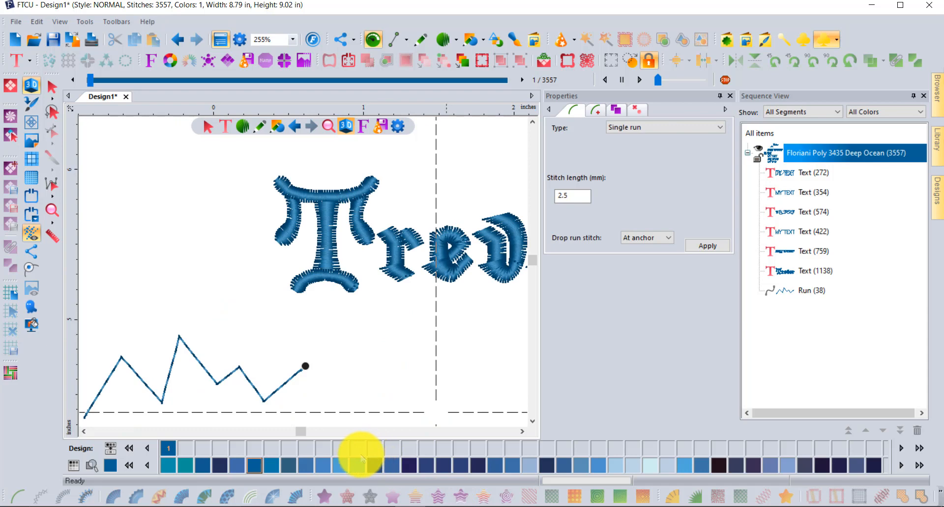
{"action": "left_click", "coordinate": [358, 466]}
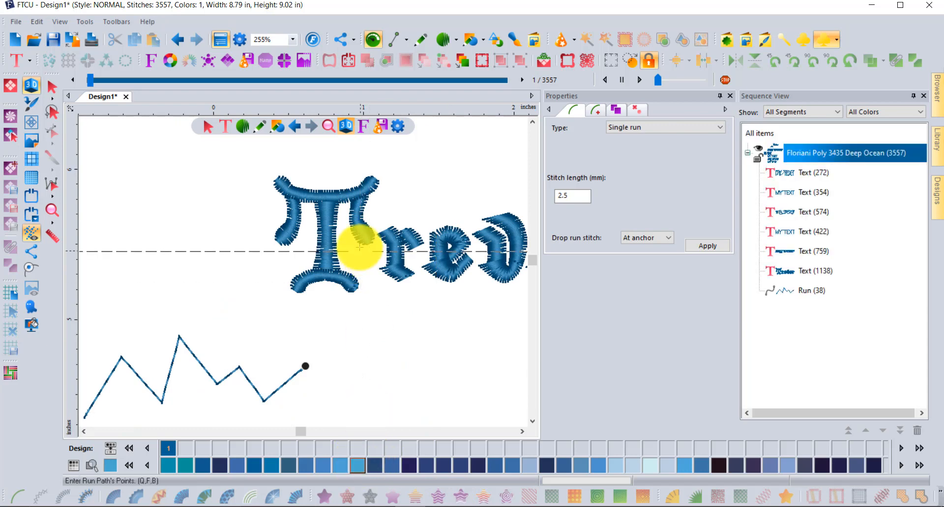
- Start a single-run path with 2.5 mm stitches up the T's left arm, out to the crossbar's left tip and back towards the stem
{"action": "scroll", "coordinate": [347, 214], "scroll_direction": "up", "scroll_amount": 2}
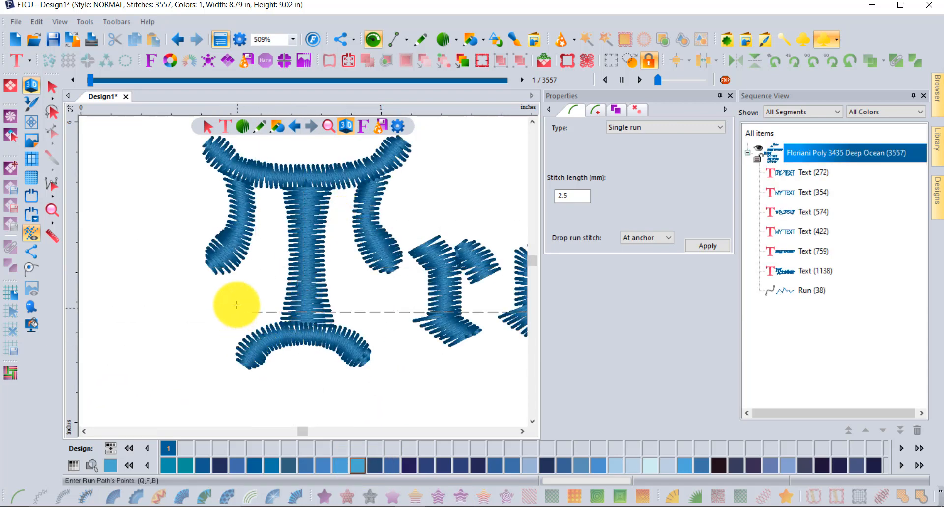
{"action": "left_click", "coordinate": [208, 266]}
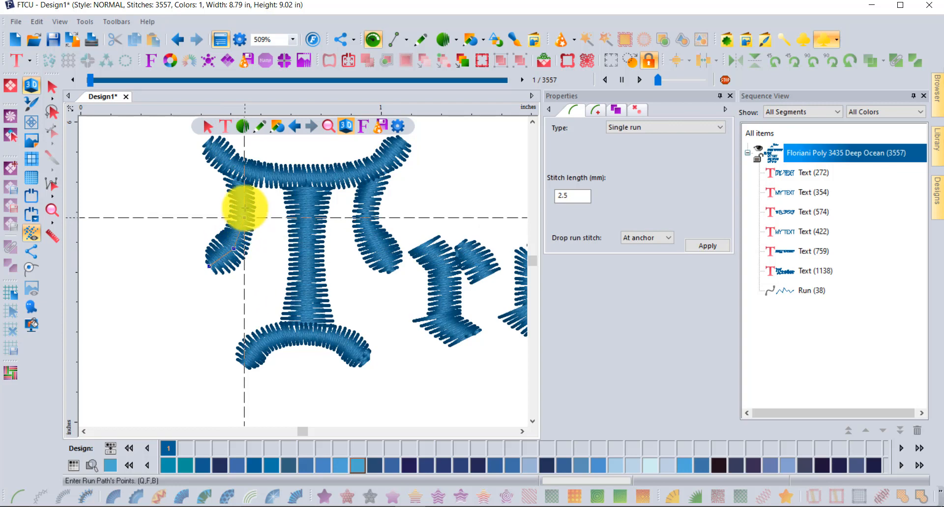
{"action": "left_click", "coordinate": [245, 217]}
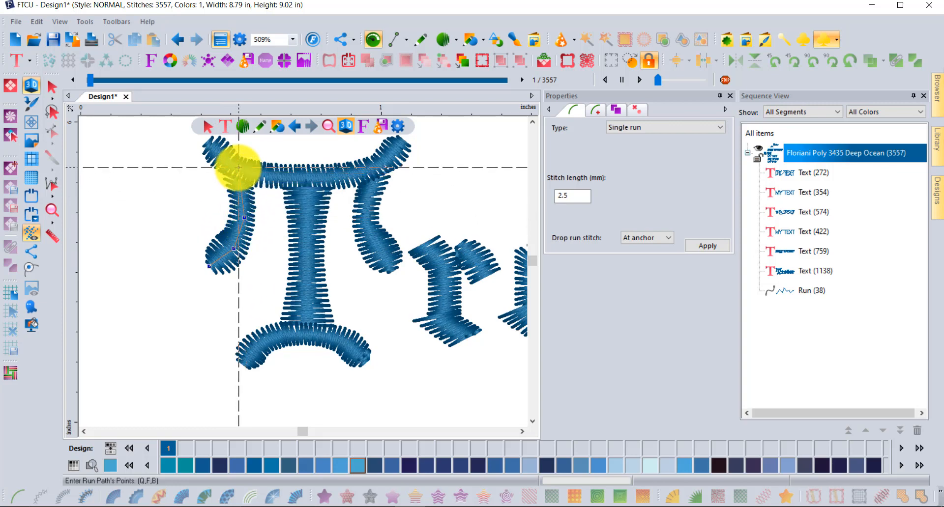
{"action": "left_click", "coordinate": [238, 167]}
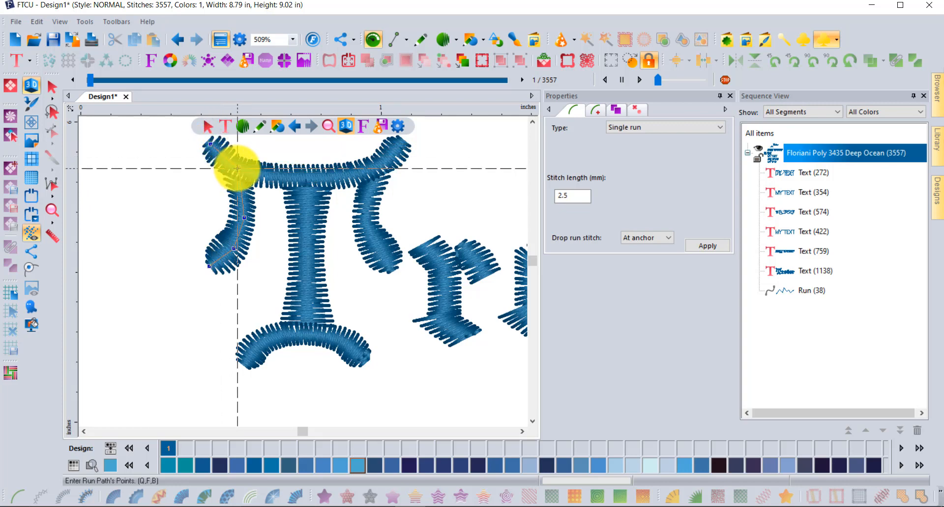
{"action": "left_click", "coordinate": [282, 176]}
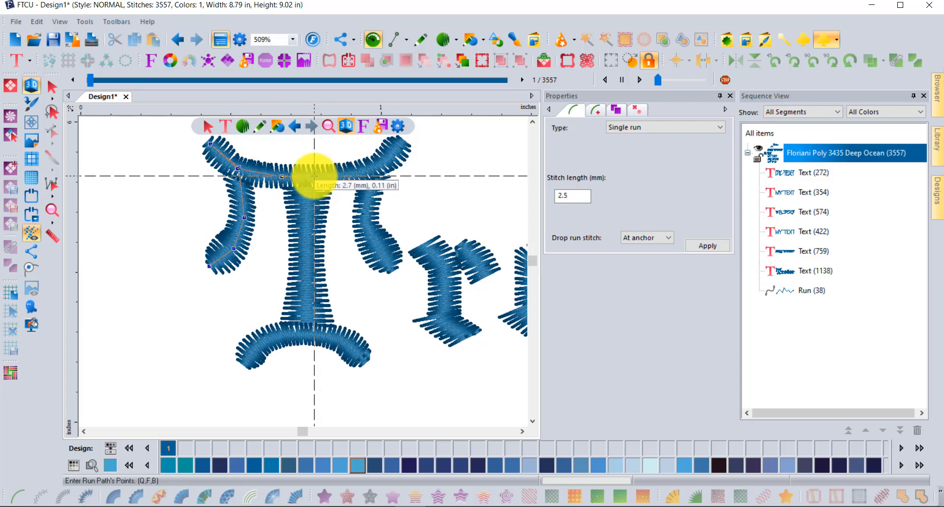
- Continue the run path down the T's stem, out to the base curve's left end and back to the stem
{"action": "left_click", "coordinate": [308, 229]}
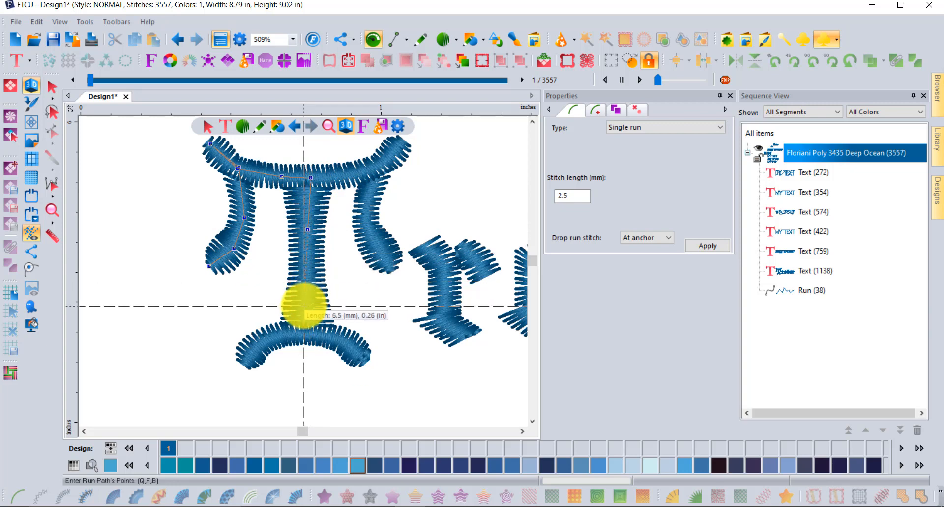
{"action": "left_click", "coordinate": [305, 330]}
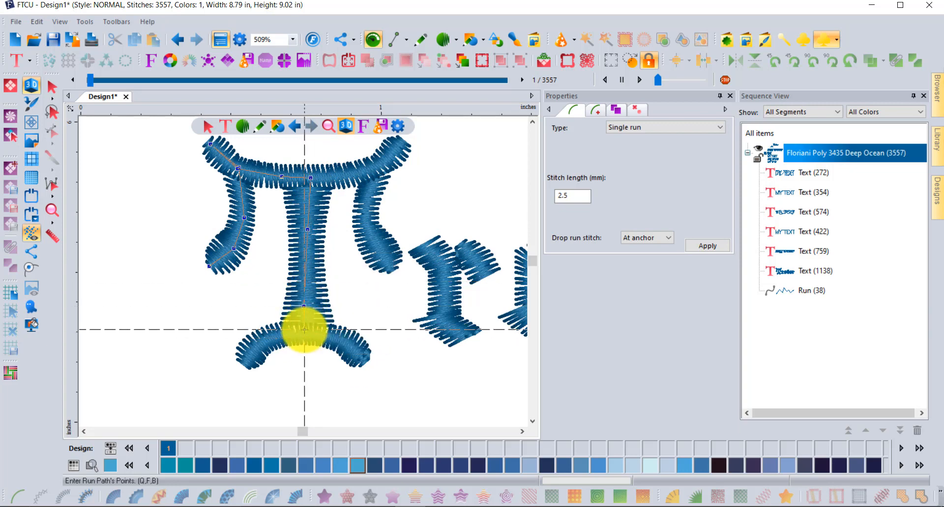
{"action": "left_click", "coordinate": [273, 336]}
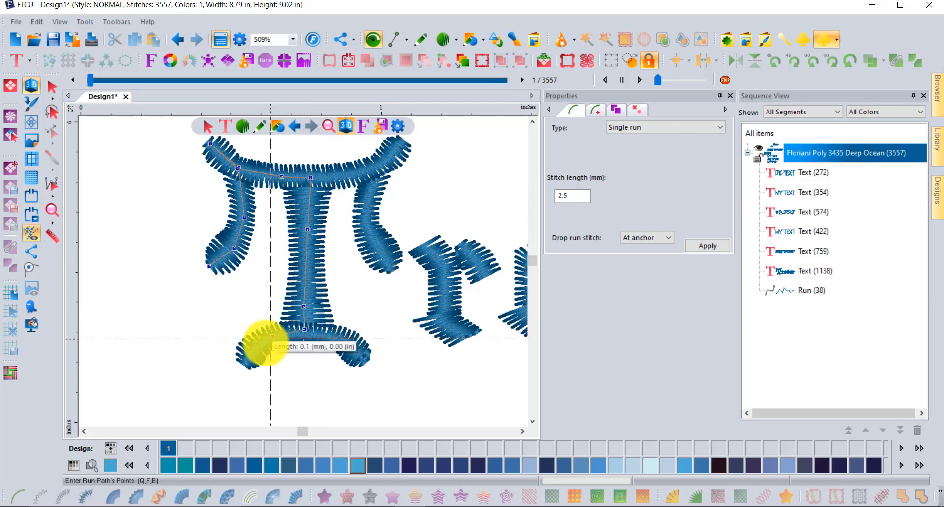
{"action": "left_click", "coordinate": [246, 360]}
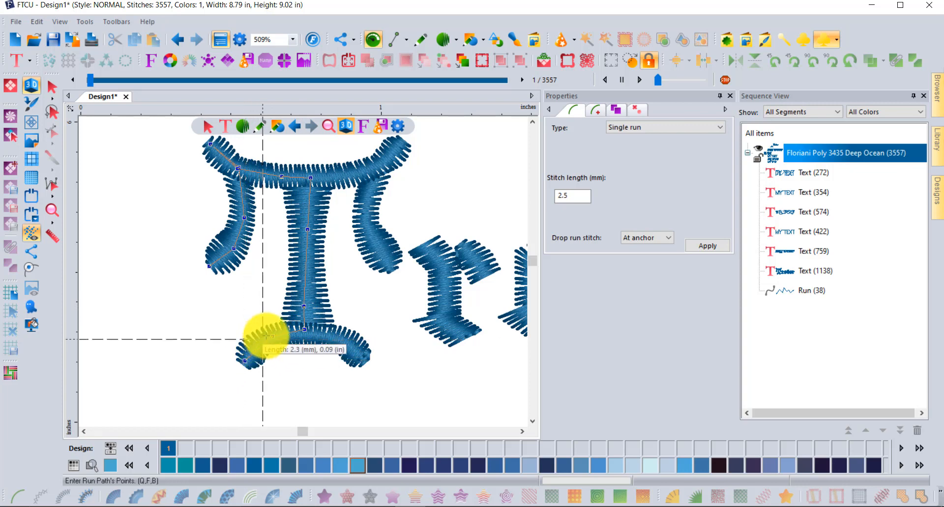
{"action": "left_click", "coordinate": [267, 336]}
{"action": "left_click", "coordinate": [304, 329]}
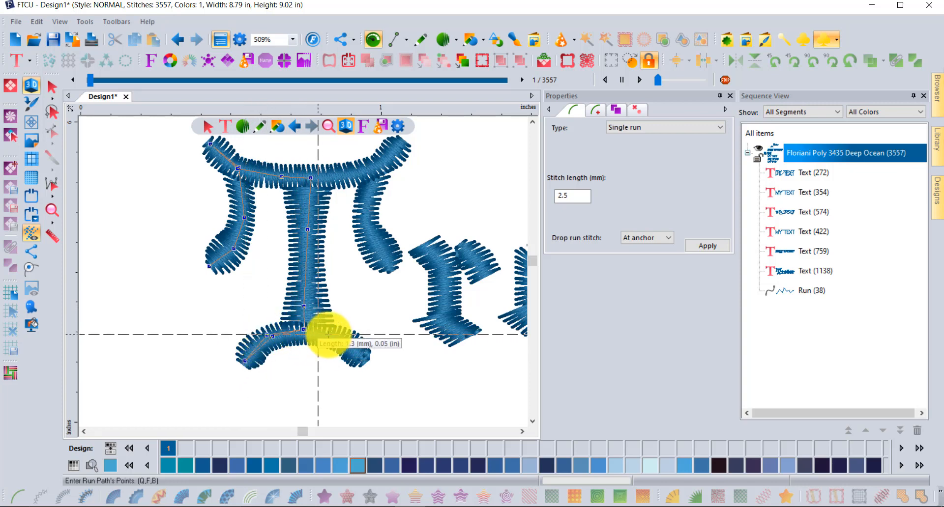
- Route the run path to the right end of the T's base curve, back to the centre and up the stem to the crossbar
{"action": "left_click", "coordinate": [339, 335]}
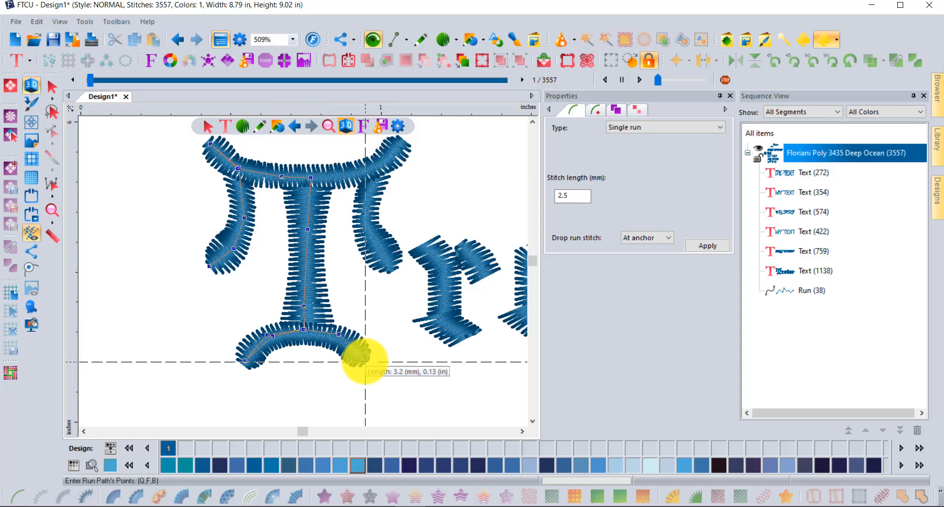
{"action": "left_click", "coordinate": [304, 333]}
{"action": "left_click", "coordinate": [305, 306]}
{"action": "left_click", "coordinate": [308, 230]}
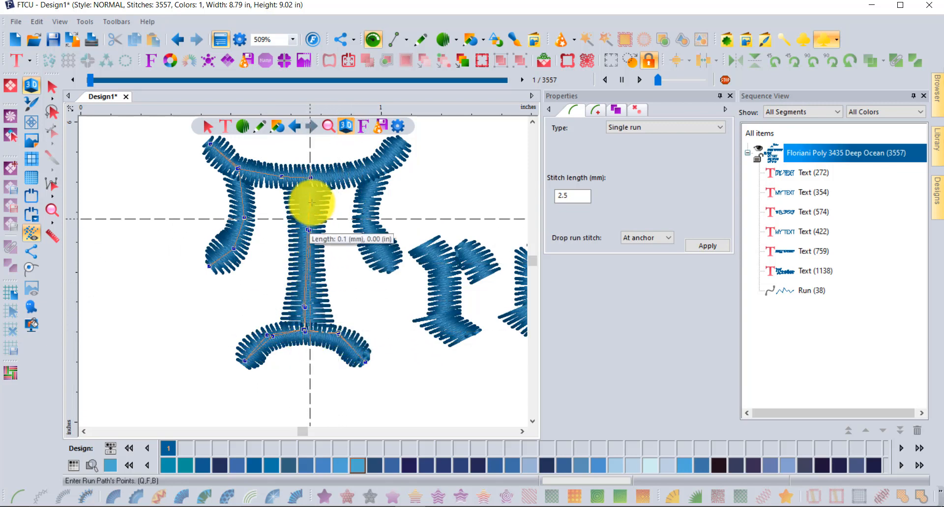
{"action": "left_click", "coordinate": [310, 178]}
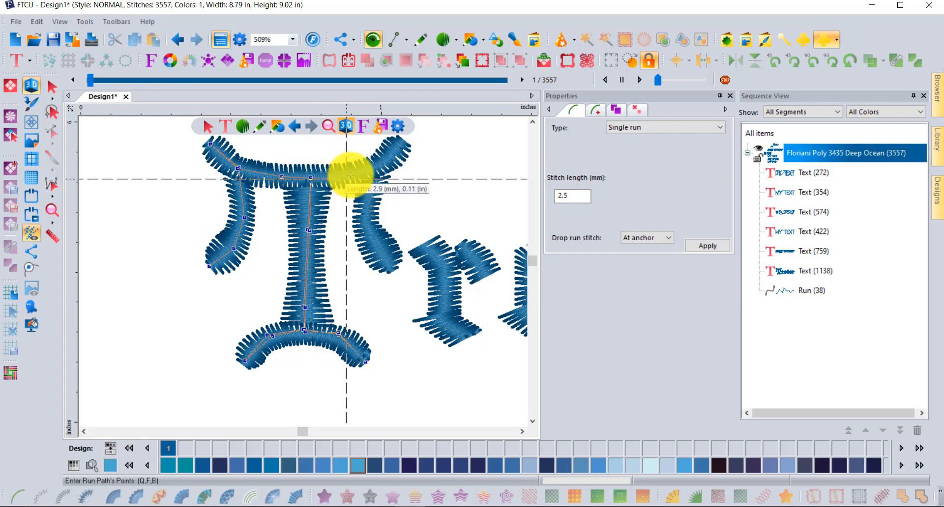
- Extend the run path along the crossbar to its right tip, back to the junction and down the T's right arm to its end
{"action": "left_click", "coordinate": [350, 174]}
{"action": "left_click", "coordinate": [383, 161]}
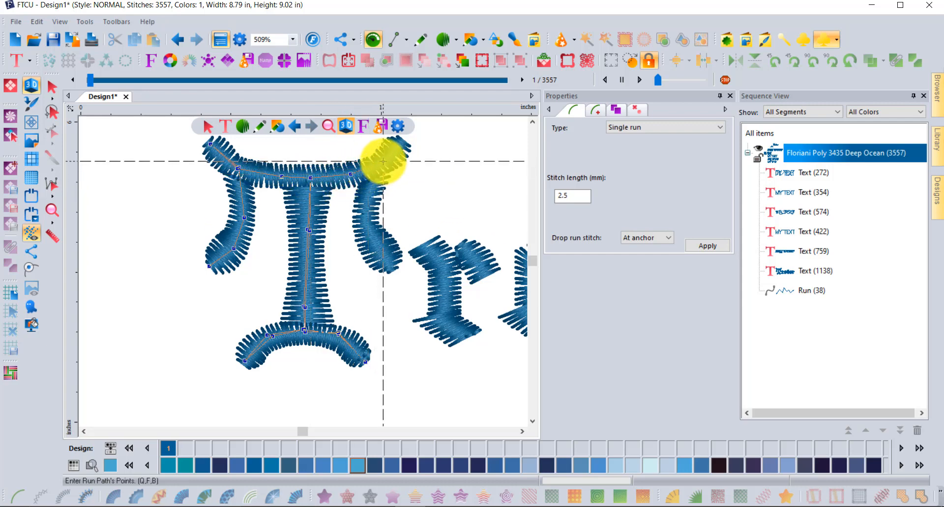
{"action": "left_click", "coordinate": [400, 141]}
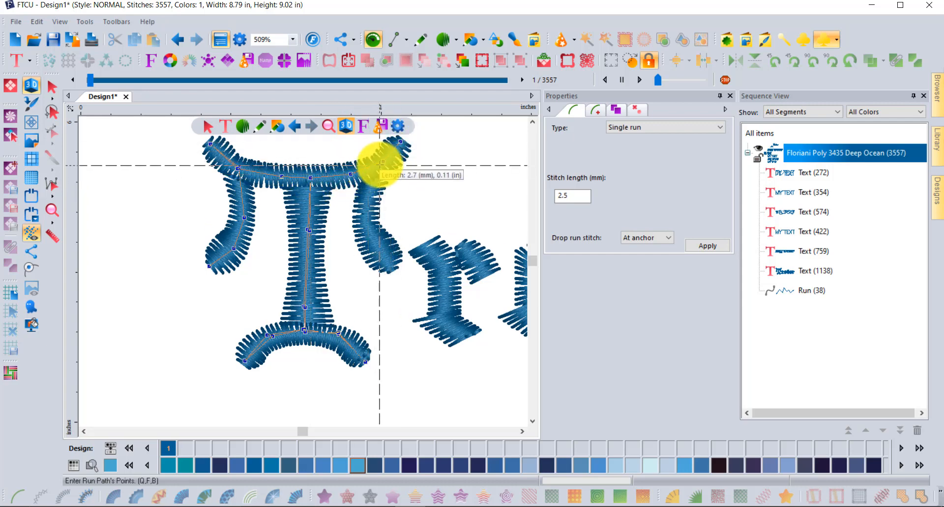
{"action": "left_click", "coordinate": [365, 200]}
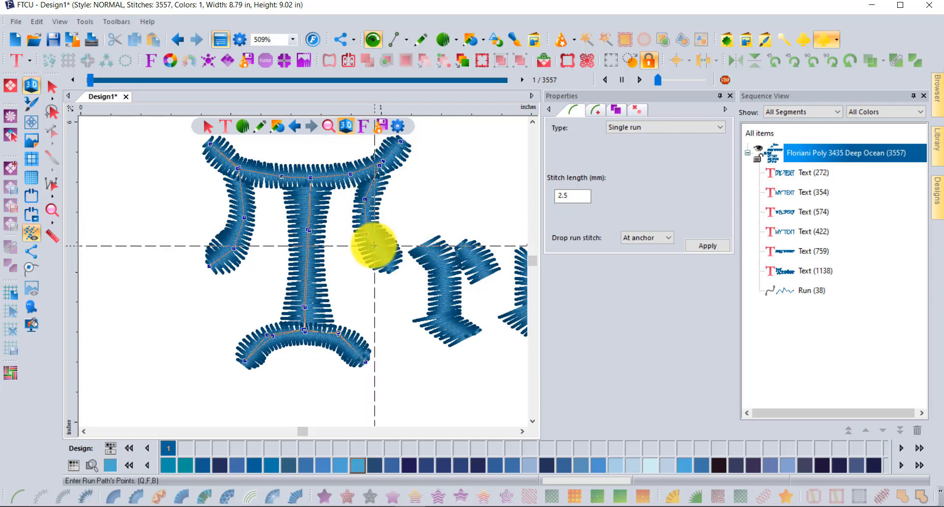
{"action": "left_click", "coordinate": [374, 246]}
{"action": "left_click", "coordinate": [386, 266]}
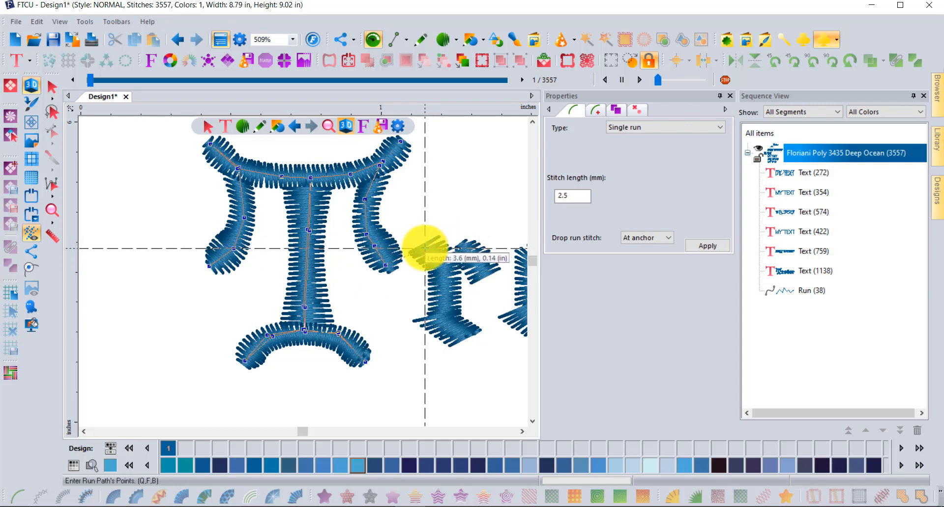
- Carry the run path across to the r's upper left tip, down its stem to the foot and back up the stem
{"action": "left_click", "coordinate": [427, 241]}
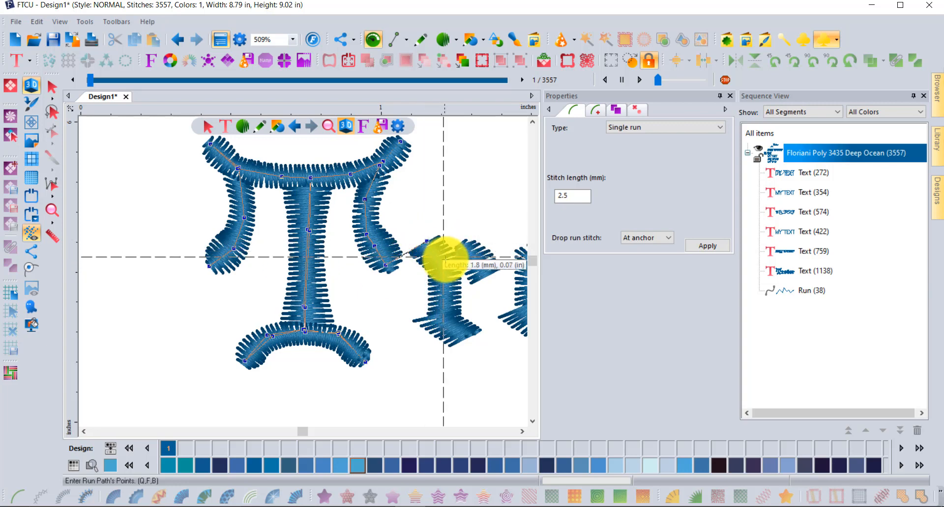
{"action": "left_click", "coordinate": [446, 262]}
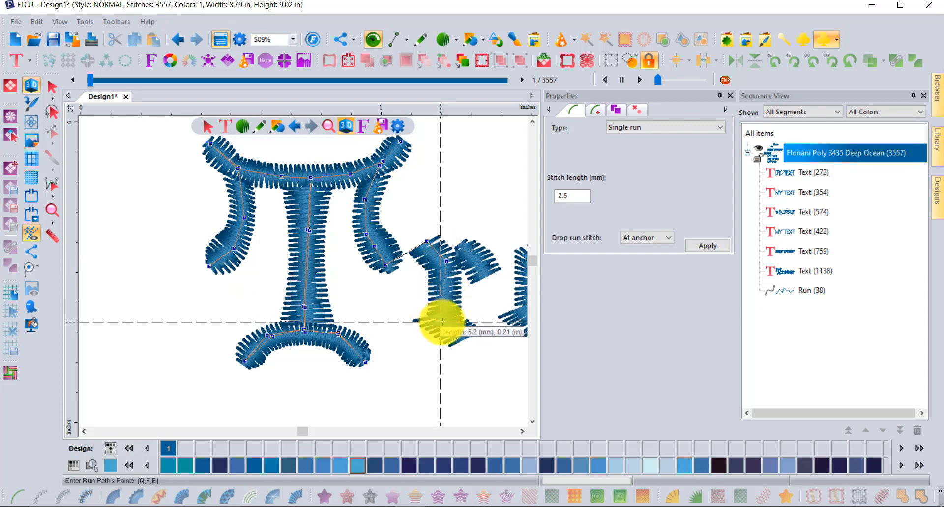
{"action": "left_click", "coordinate": [442, 322]}
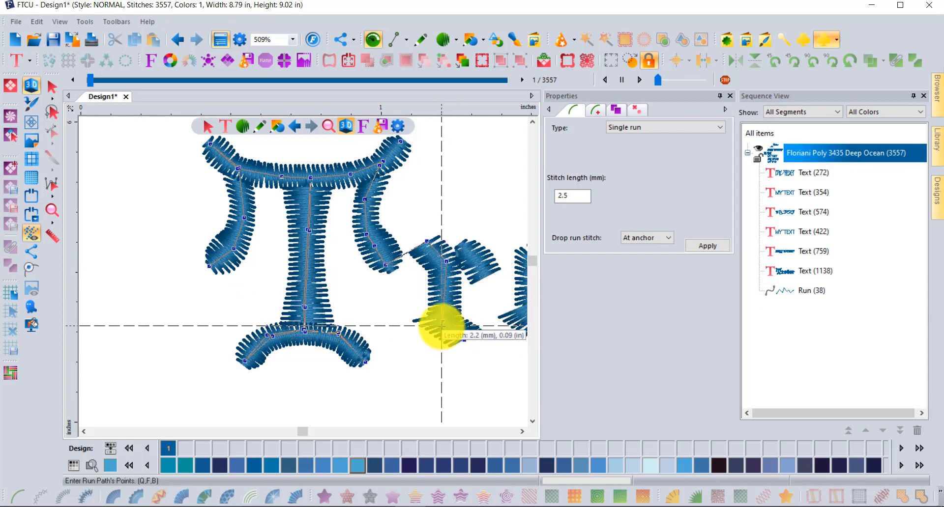
{"action": "left_click", "coordinate": [446, 264]}
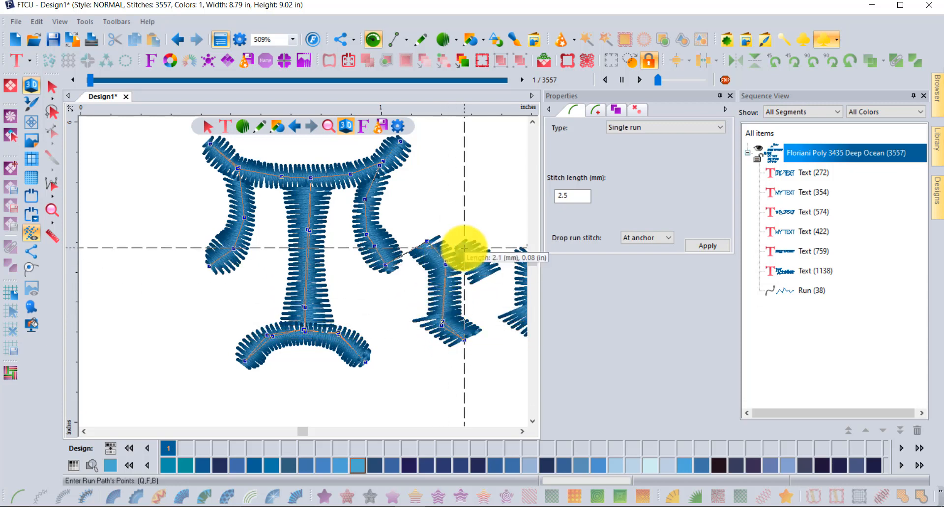
- Route the run path to the end of the r's right arm, back to the stem and down to the end of the foot
{"action": "left_click", "coordinate": [482, 270]}
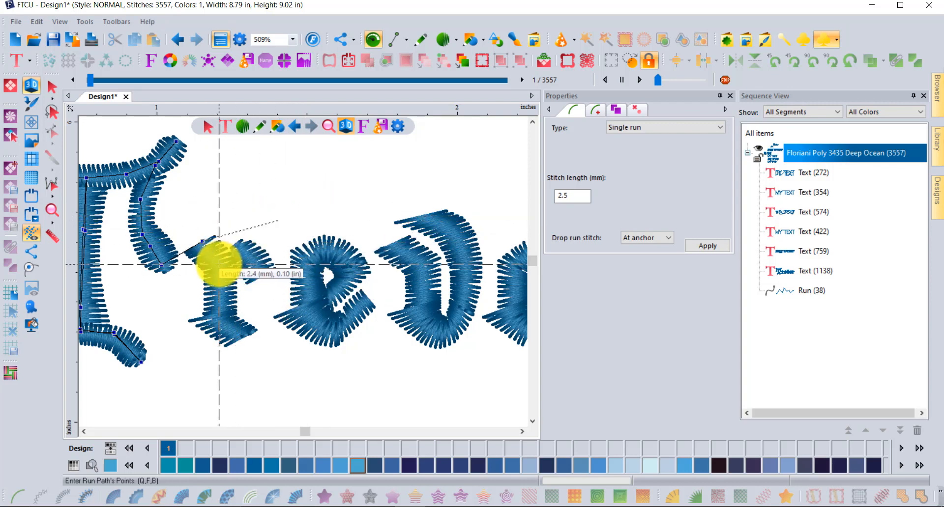
{"action": "left_click", "coordinate": [262, 272]}
{"action": "left_click", "coordinate": [245, 249]}
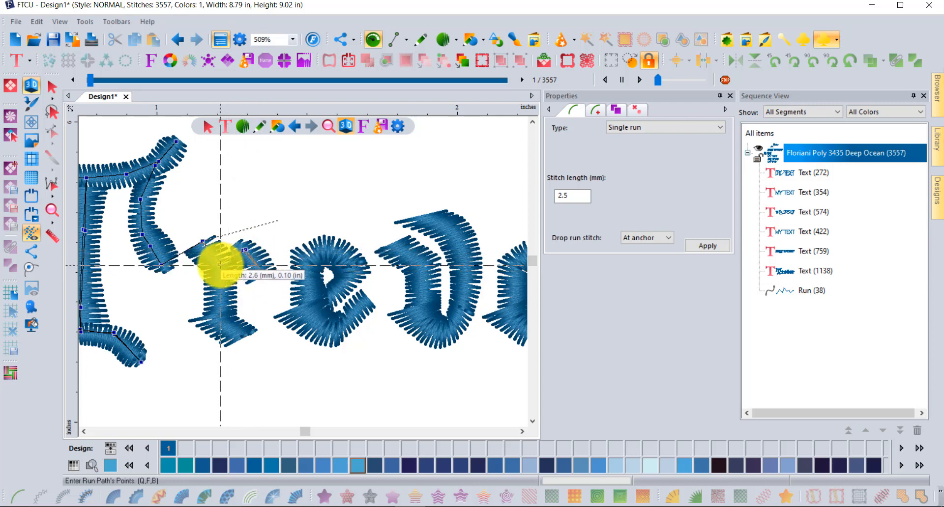
{"action": "left_click", "coordinate": [220, 266]}
{"action": "left_click", "coordinate": [219, 325]}
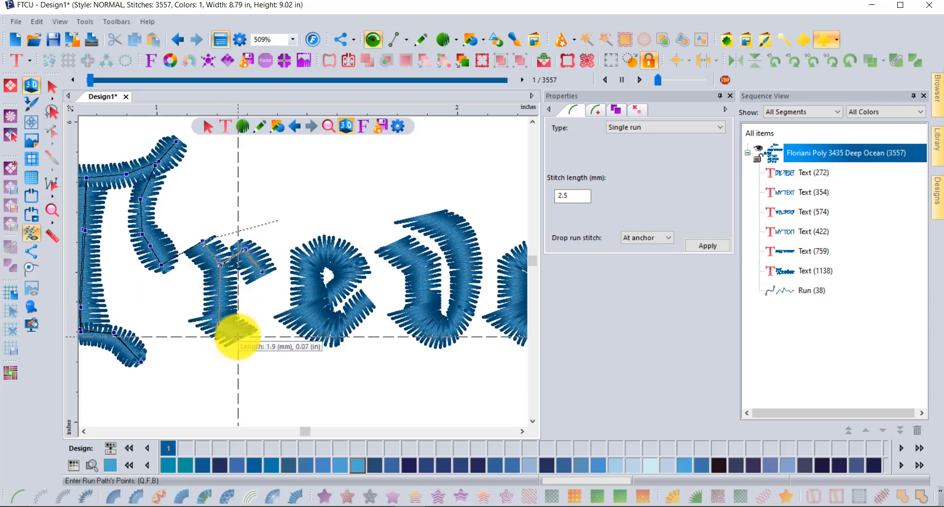
{"action": "left_click", "coordinate": [238, 336]}
- Carry the run path across to the e's left edge, around its bottom to the tail end and back to the lowest point
{"action": "left_click", "coordinate": [293, 314]}
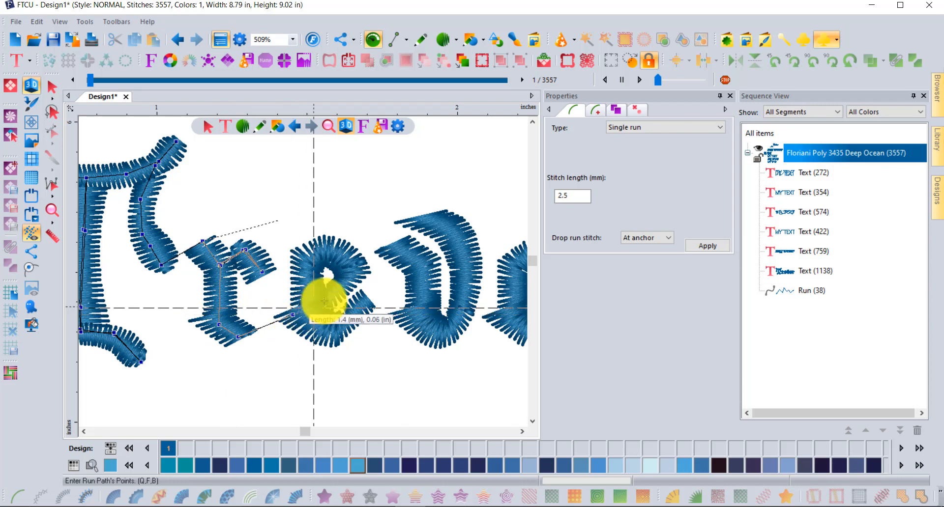
{"action": "left_click", "coordinate": [325, 301]}
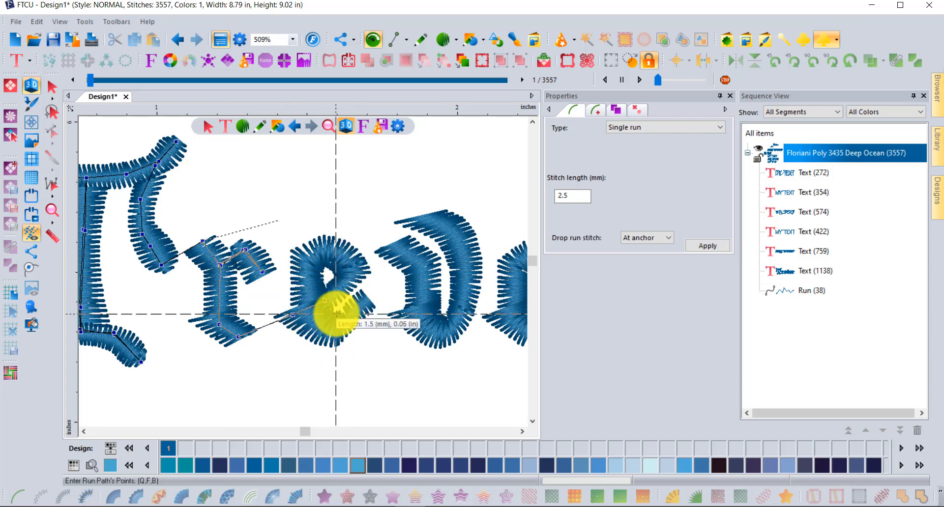
{"action": "key", "text": "BackSpace"}
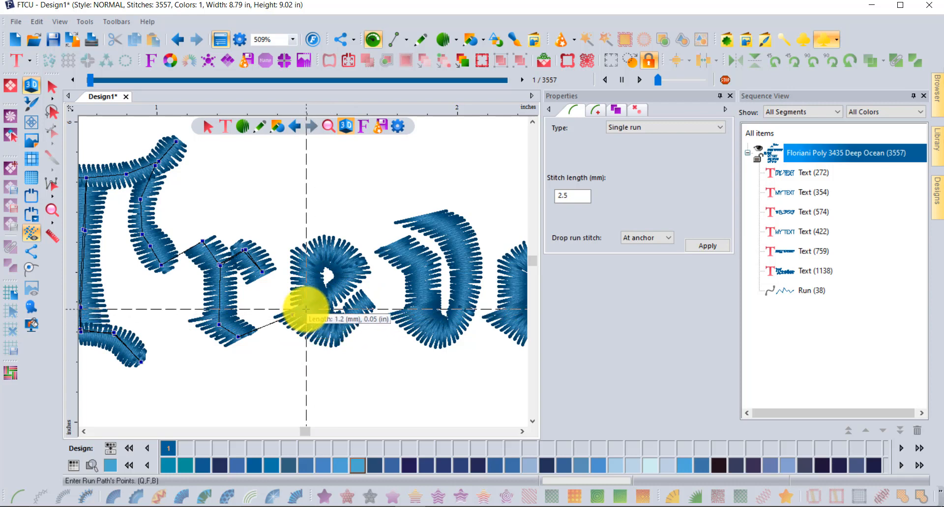
{"action": "left_click", "coordinate": [306, 309]}
{"action": "left_click", "coordinate": [365, 303]}
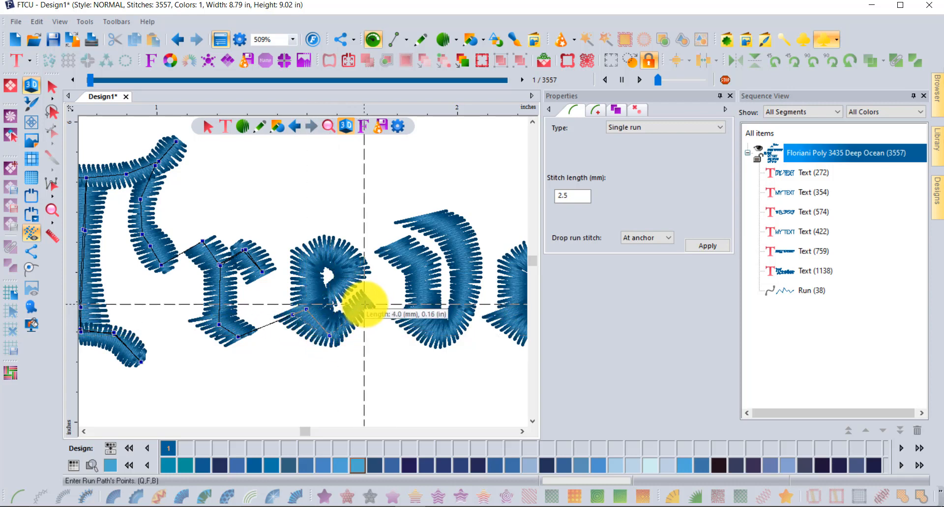
{"action": "left_click", "coordinate": [329, 340]}
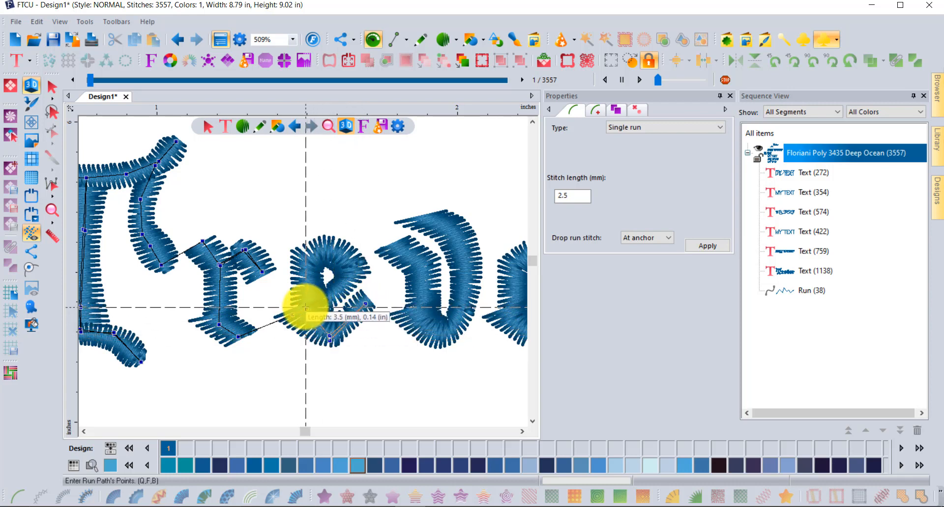
- Carry the run path up the e's left side, over its top and down to the right side of the loop
{"action": "left_click", "coordinate": [303, 264]}
{"action": "left_click", "coordinate": [325, 249]}
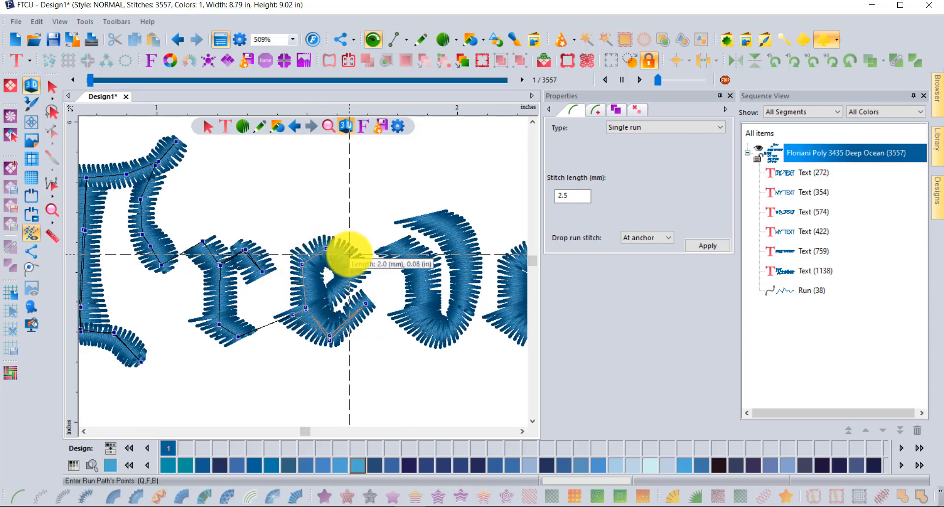
{"action": "left_click", "coordinate": [346, 254]}
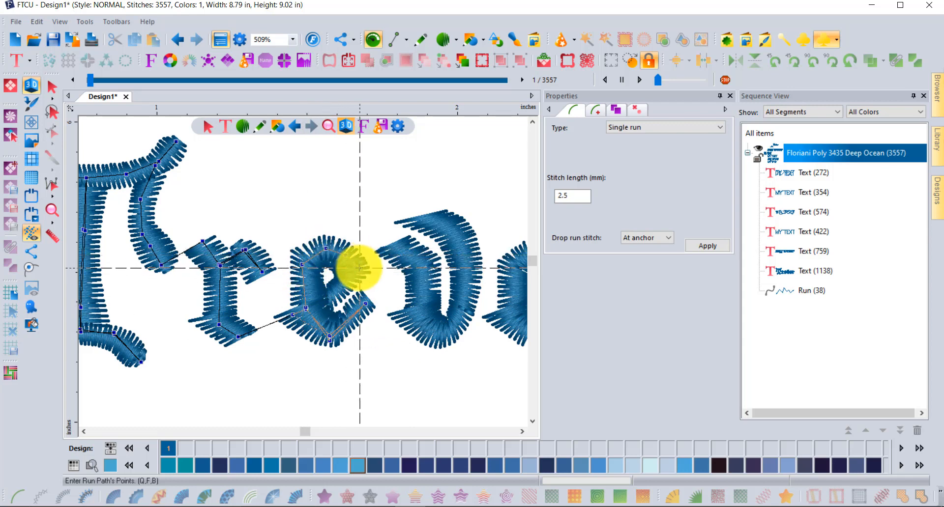
{"action": "left_click", "coordinate": [359, 268]}
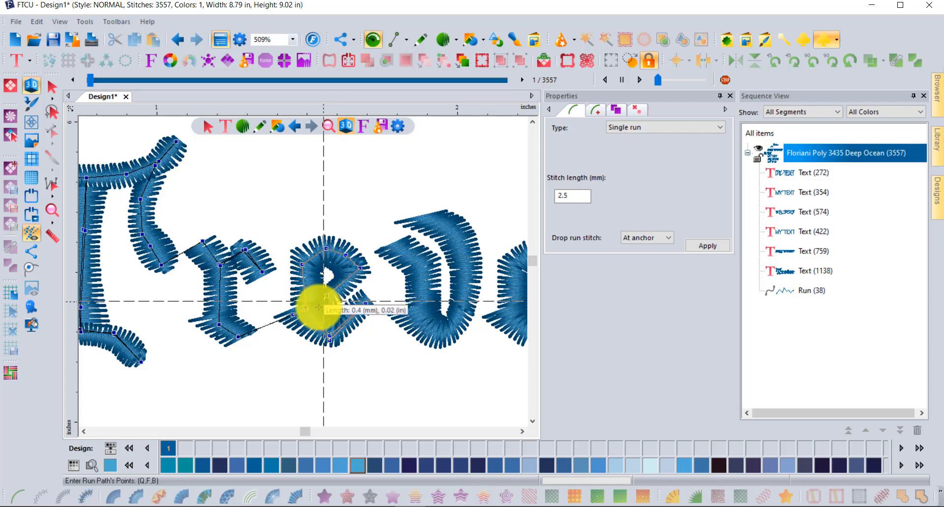
- Route the run path down the e's diagonal crossbar to the lower left, then back up to the right side of the loop
{"action": "scroll", "coordinate": [313, 315], "scroll_direction": "up", "scroll_amount": 1}
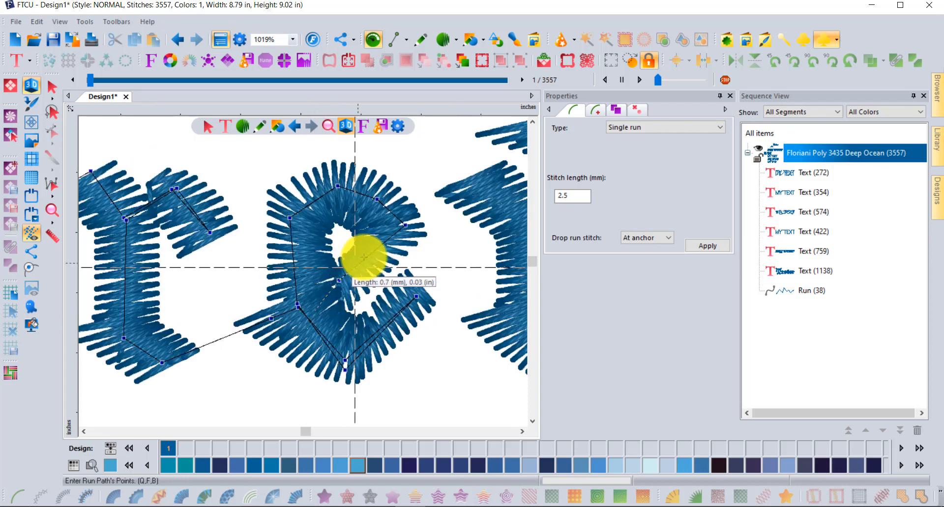
{"action": "left_click", "coordinate": [306, 315]}
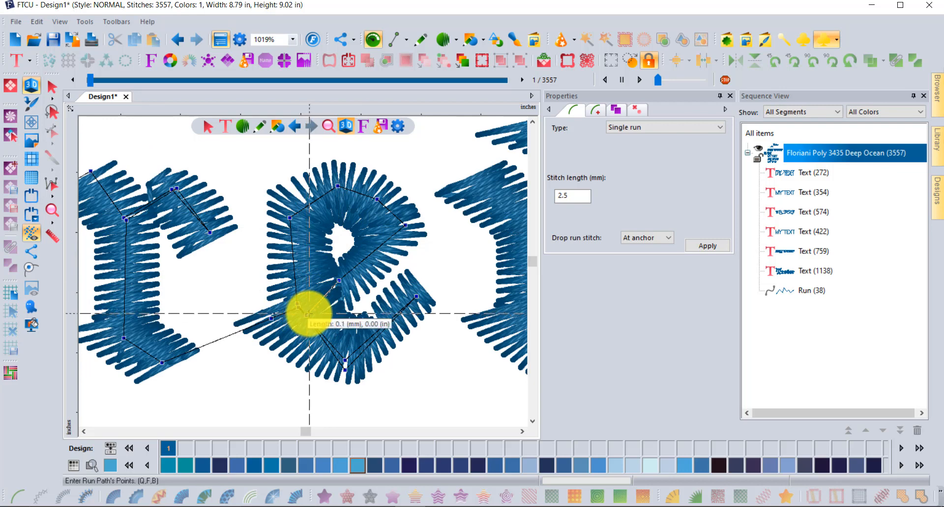
{"action": "left_click", "coordinate": [360, 264]}
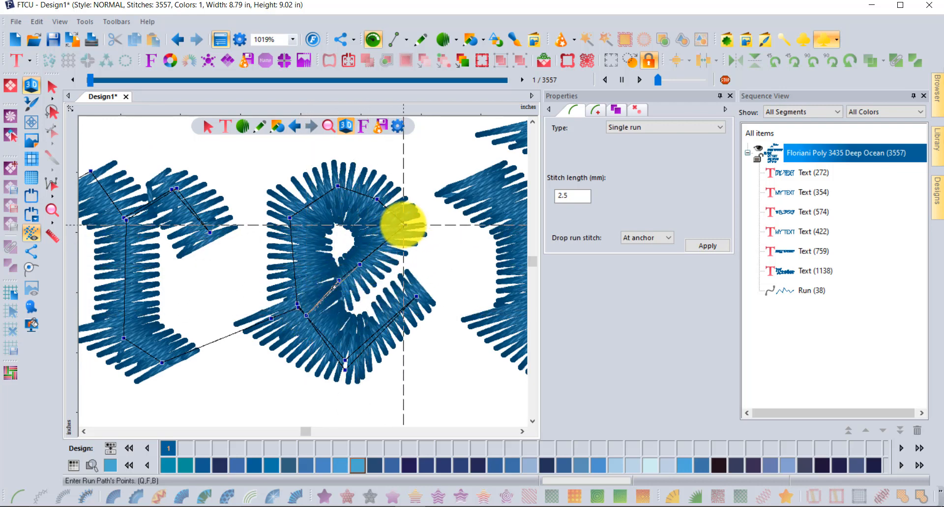
{"action": "left_click", "coordinate": [404, 225]}
- Extend the run path across to the v's upper left tip and down its left stem to the bottom point
{"action": "left_click", "coordinate": [480, 175]}
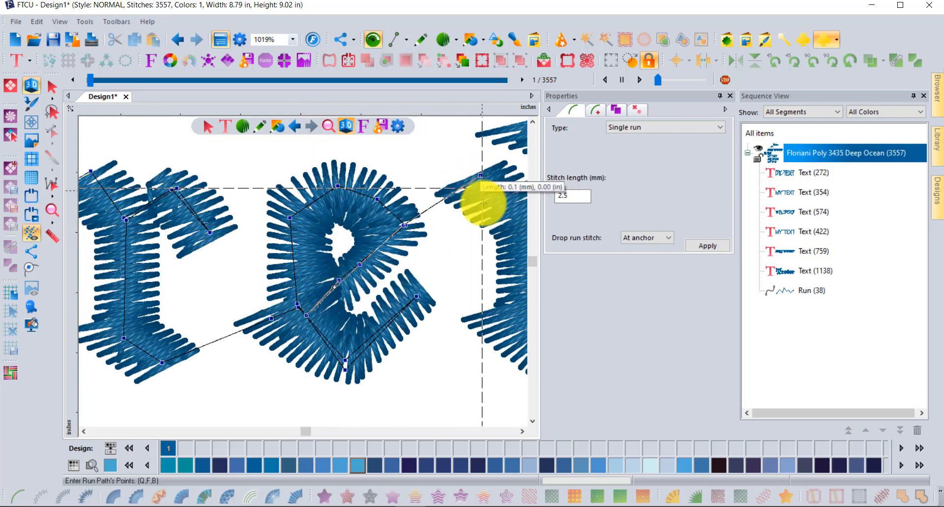
{"action": "scroll", "coordinate": [483, 203], "scroll_direction": "down", "scroll_amount": 1}
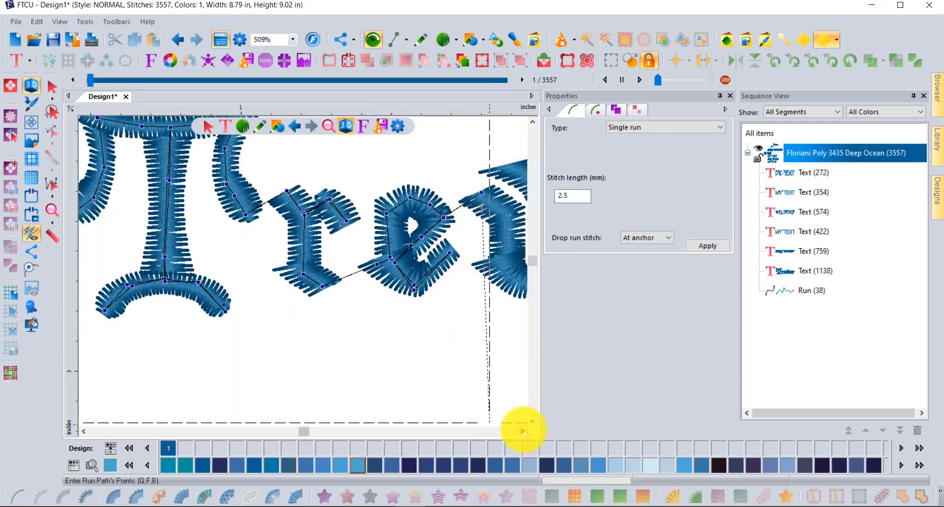
{"action": "left_click", "coordinate": [522, 432]}
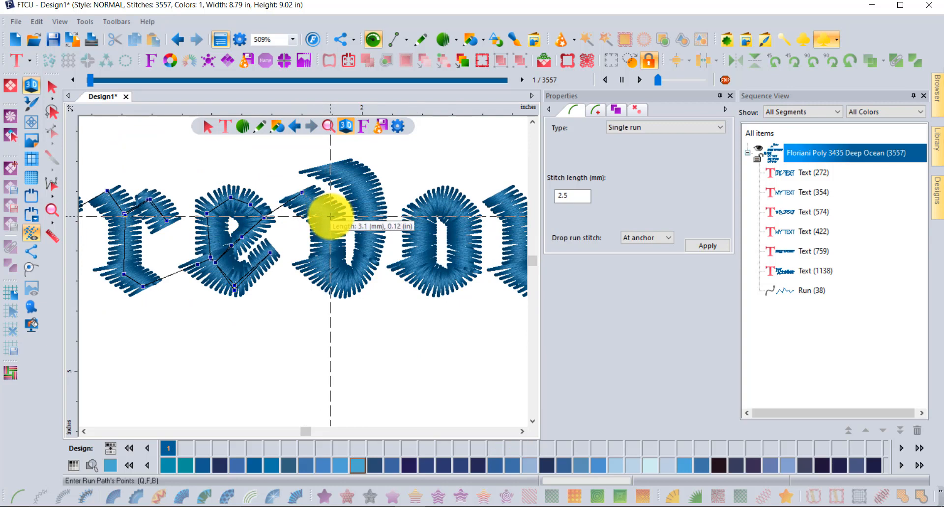
{"action": "left_click", "coordinate": [330, 216]}
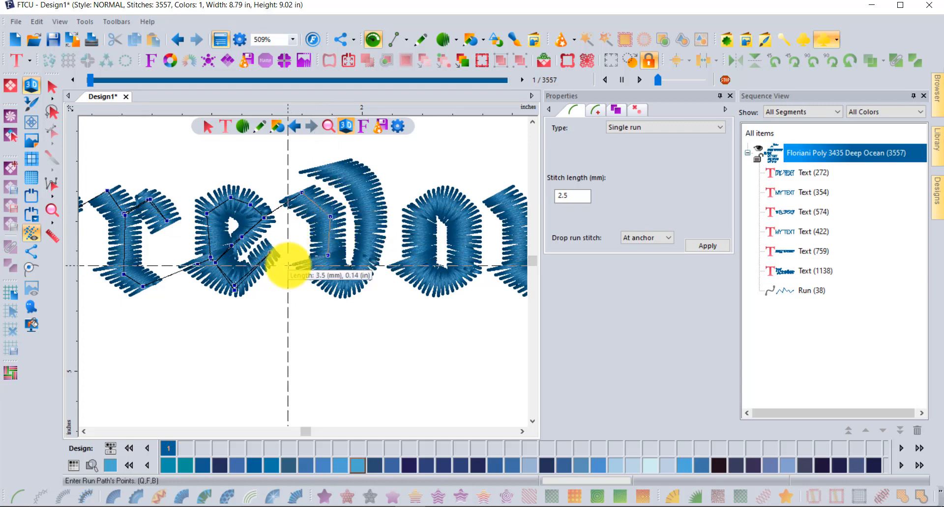
{"action": "left_click", "coordinate": [328, 256]}
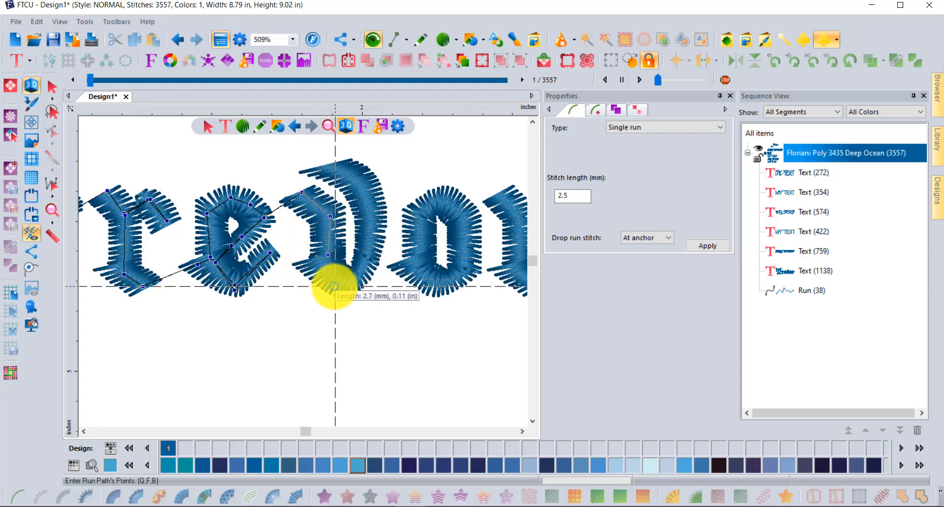
{"action": "left_click", "coordinate": [338, 293]}
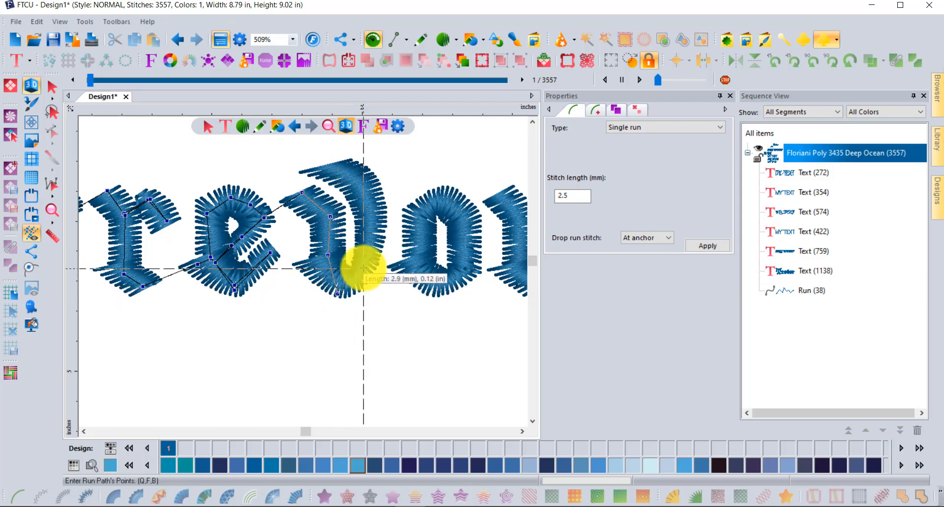
- Take the run path up the v's right side to its top end and back down to the lower right
{"action": "left_click", "coordinate": [369, 266]}
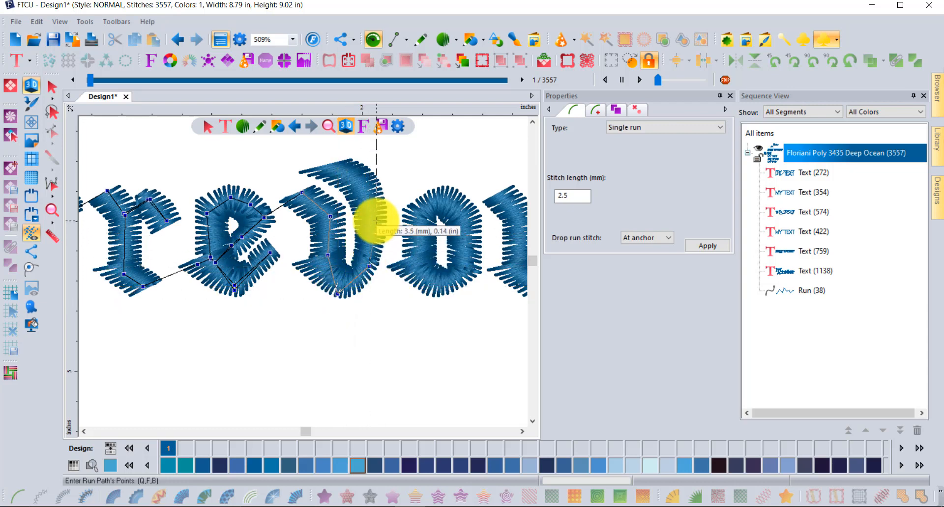
{"action": "left_click", "coordinate": [376, 220]}
{"action": "left_click", "coordinate": [366, 184]}
{"action": "left_click", "coordinate": [336, 161]}
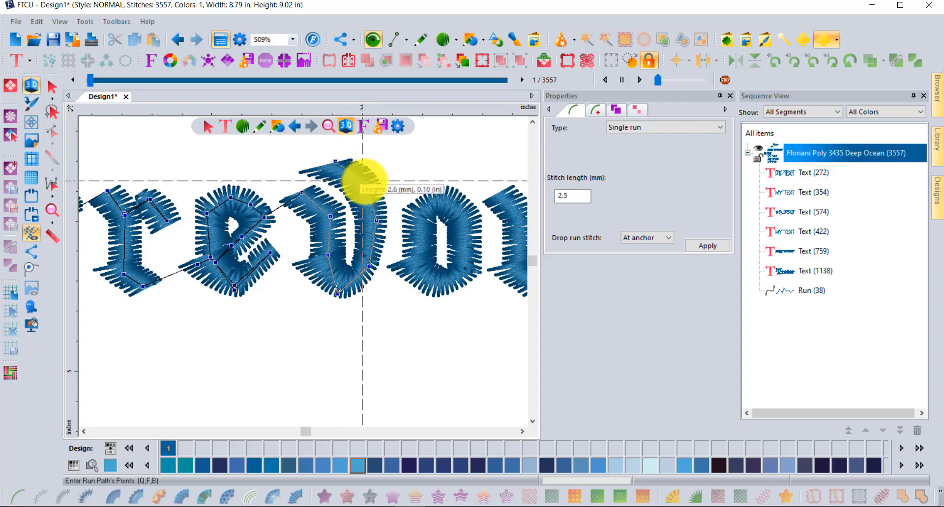
{"action": "left_click", "coordinate": [372, 253]}
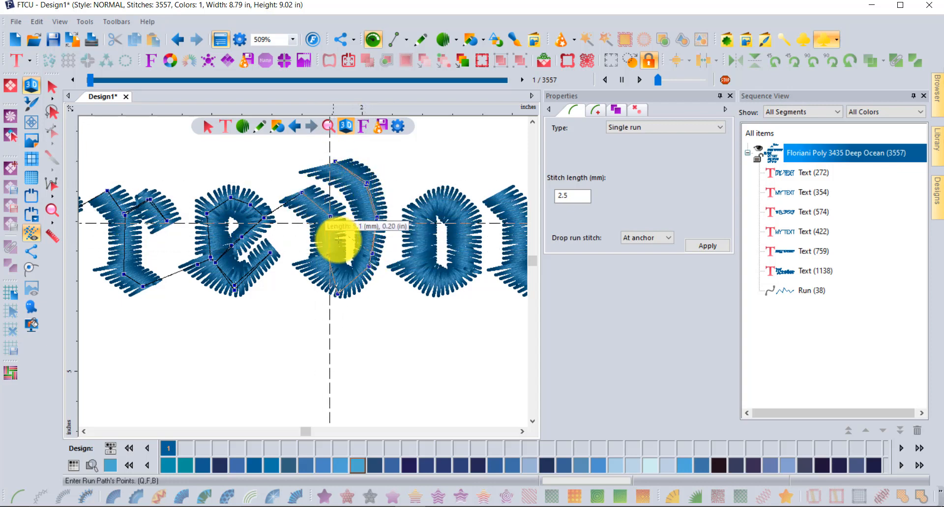
{"action": "left_click", "coordinate": [338, 293]}
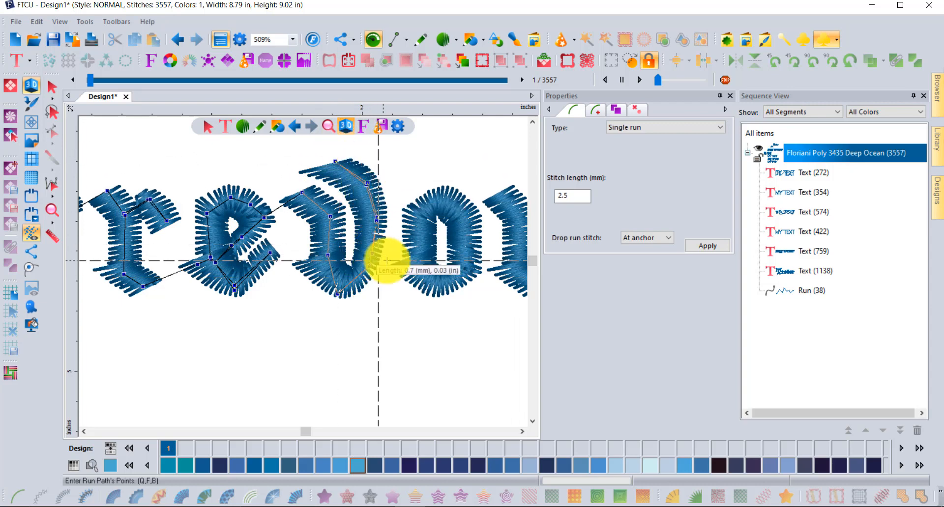
- Carry the run path across to the o's left tip, along its bottom and up the right side
{"action": "left_click", "coordinate": [423, 280]}
{"action": "left_click", "coordinate": [446, 282]}
{"action": "left_click", "coordinate": [465, 274]}
{"action": "left_click", "coordinate": [469, 234]}
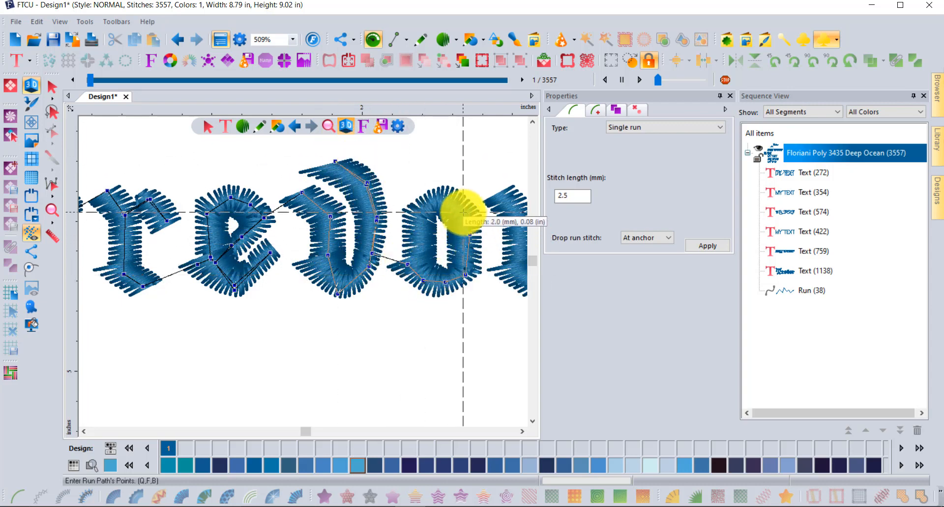
- Continue the run path over the o's top, down its left side and along the bottom to the lower right
{"action": "left_click", "coordinate": [464, 212]}
{"action": "left_click", "coordinate": [445, 196]}
{"action": "left_click", "coordinate": [418, 213]}
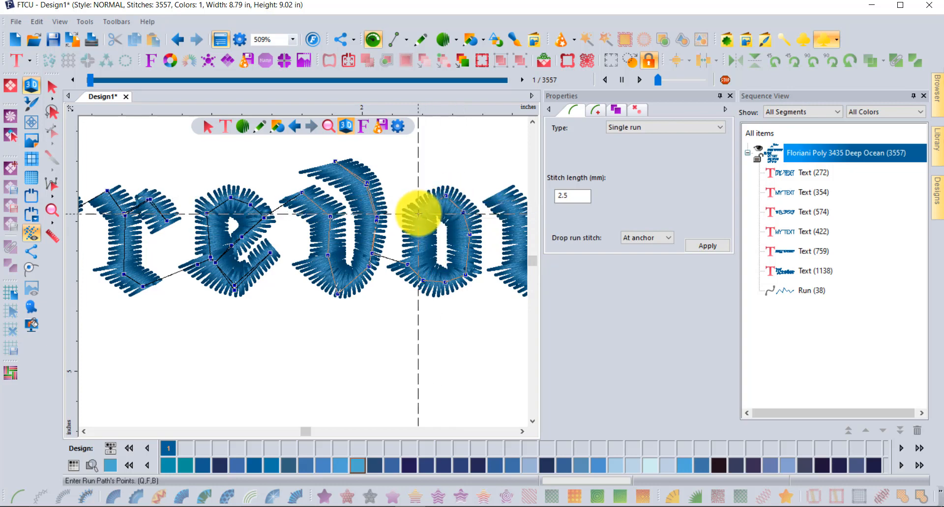
{"action": "left_click", "coordinate": [416, 248]}
{"action": "left_click", "coordinate": [445, 281]}
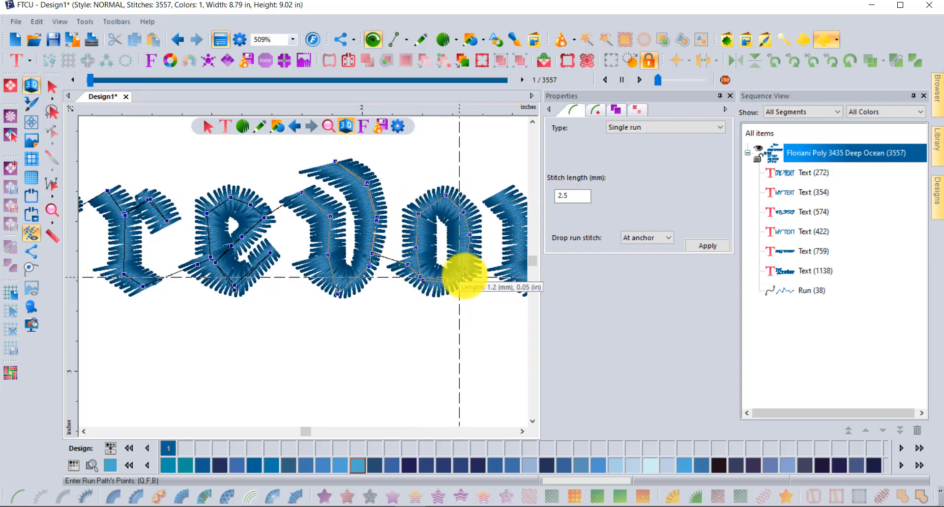
{"action": "left_click", "coordinate": [466, 275]}
- Carry the run path across to the last r's stem base, out to the foot's end and back to the stem
{"action": "left_click", "coordinate": [515, 271]}
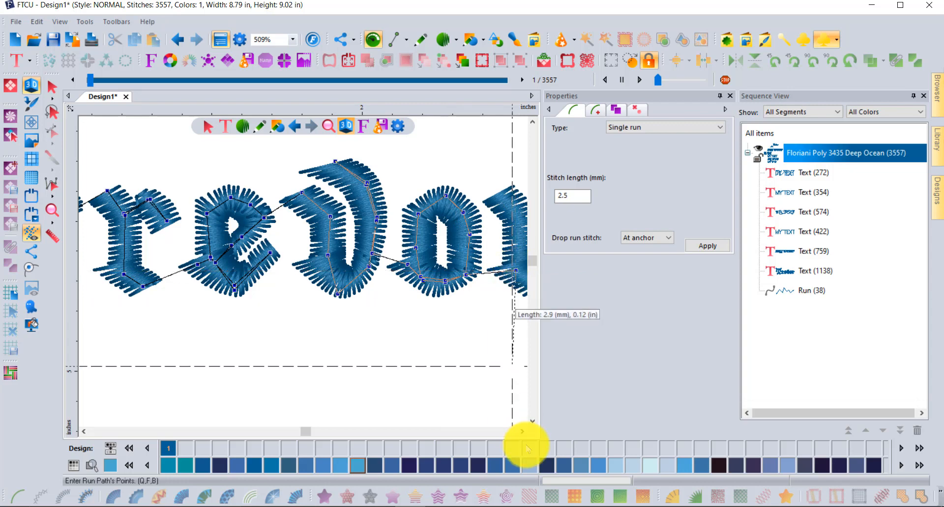
{"action": "left_click", "coordinate": [522, 431]}
{"action": "left_click", "coordinate": [522, 431]}
{"action": "left_click", "coordinate": [522, 432]}
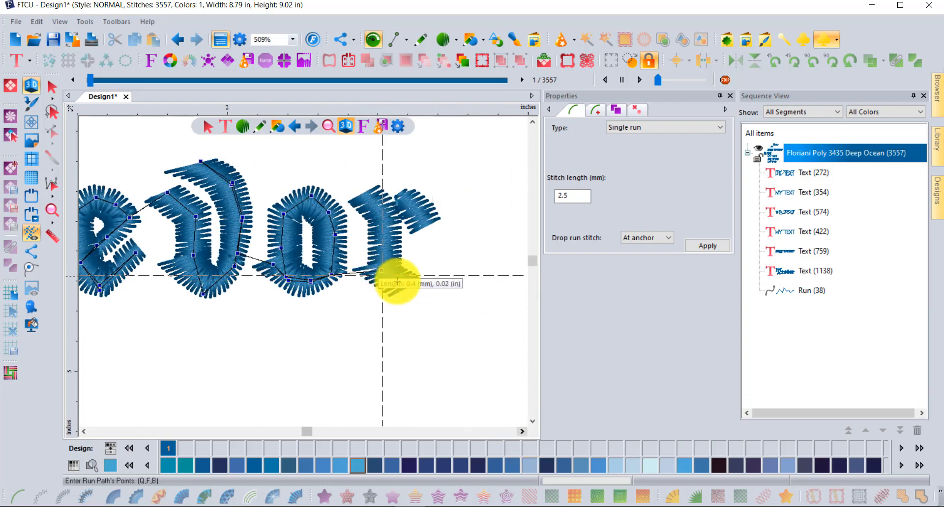
{"action": "left_click", "coordinate": [407, 289]}
{"action": "left_click", "coordinate": [382, 269]}
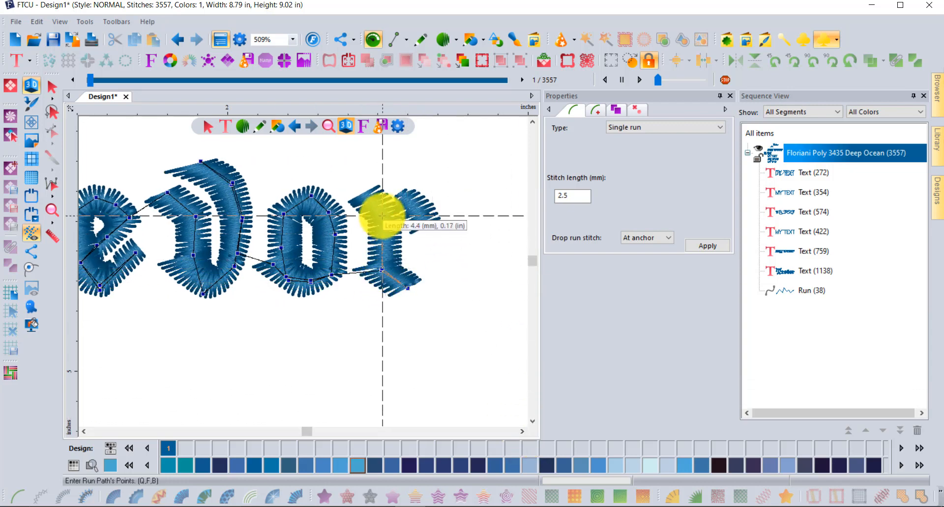
- Route the run path up the last r's stem to its upper left tip, back to the junction and out to the right arm's end
{"action": "left_click", "coordinate": [368, 194]}
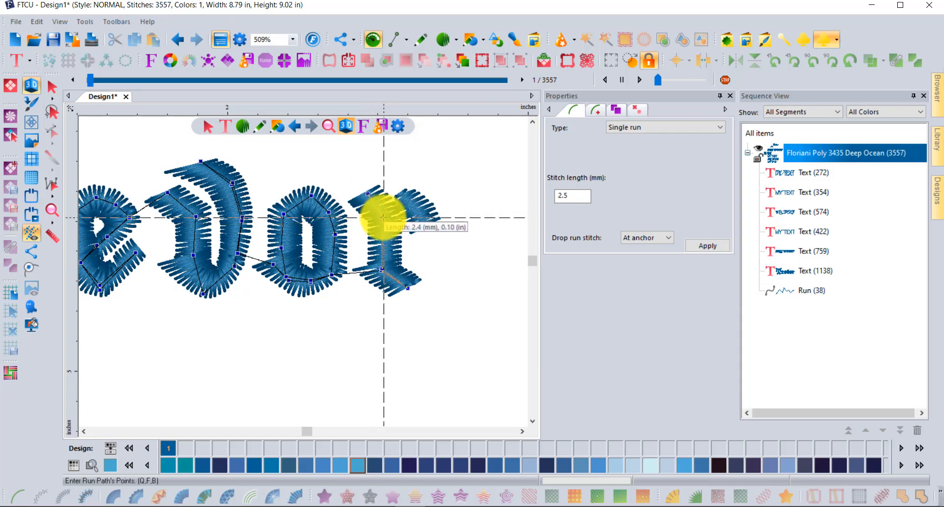
{"action": "left_click", "coordinate": [413, 197]}
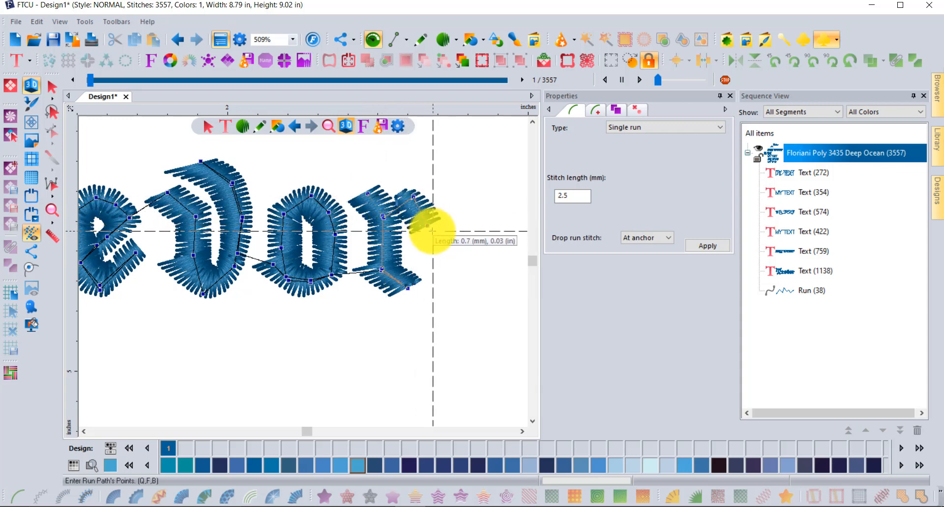
{"action": "scroll", "coordinate": [431, 230], "scroll_direction": "down", "scroll_amount": 2}
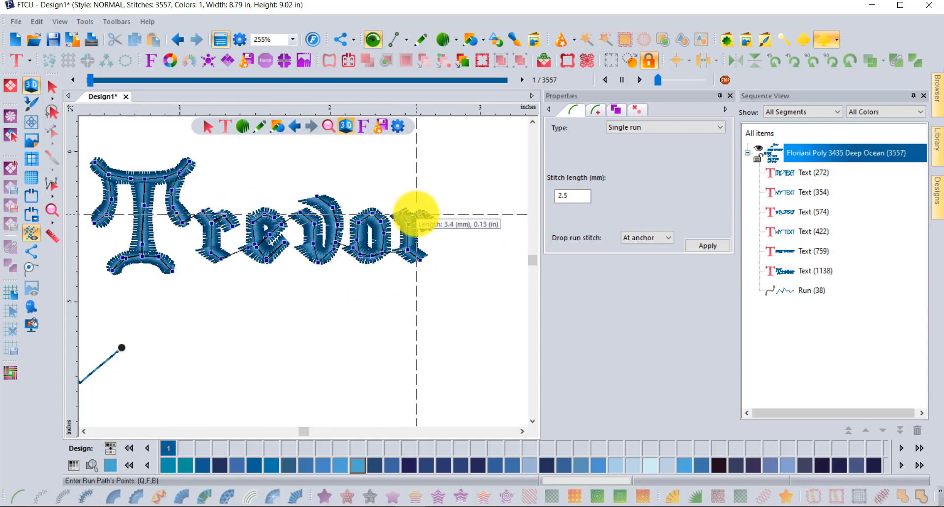
{"action": "scroll", "coordinate": [417, 215], "scroll_direction": "up", "scroll_amount": 2}
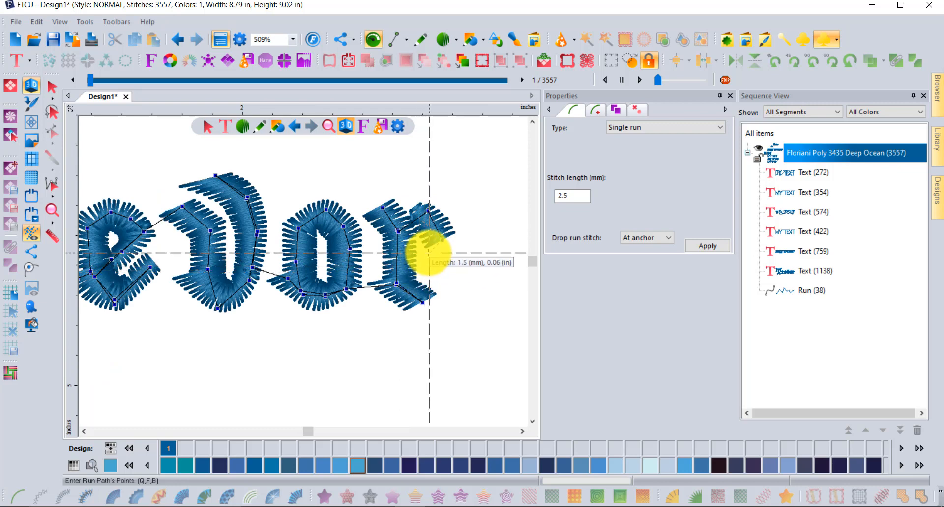
{"action": "scroll", "coordinate": [423, 251], "scroll_direction": "up", "scroll_amount": 2}
{"action": "left_click", "coordinate": [455, 228]}
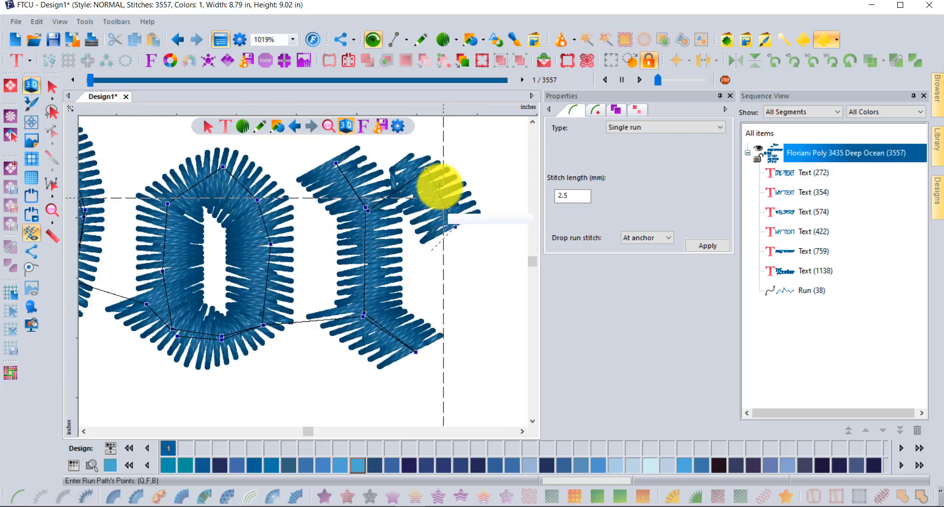
- Retrace the run path down the last r's stem, across to the o's lower right and up its right side to the top
{"action": "left_click", "coordinate": [366, 209]}
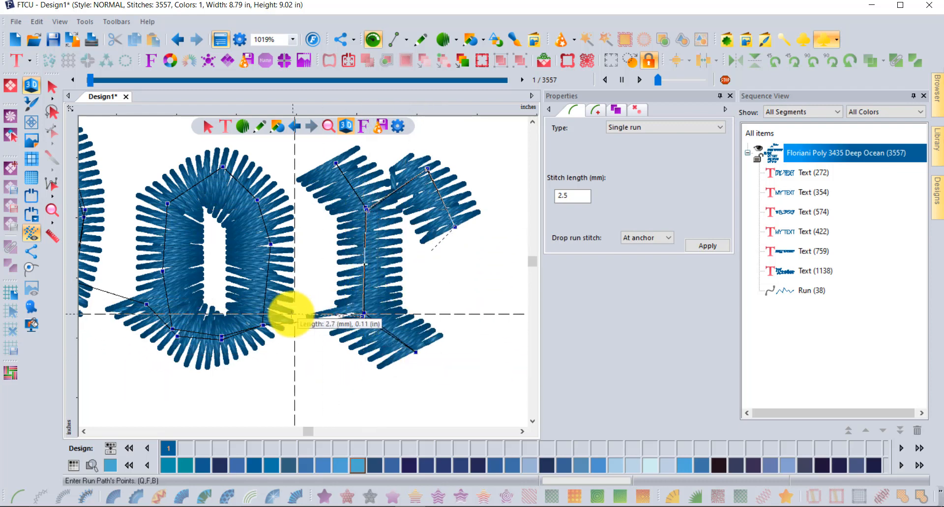
{"action": "left_click", "coordinate": [263, 325]}
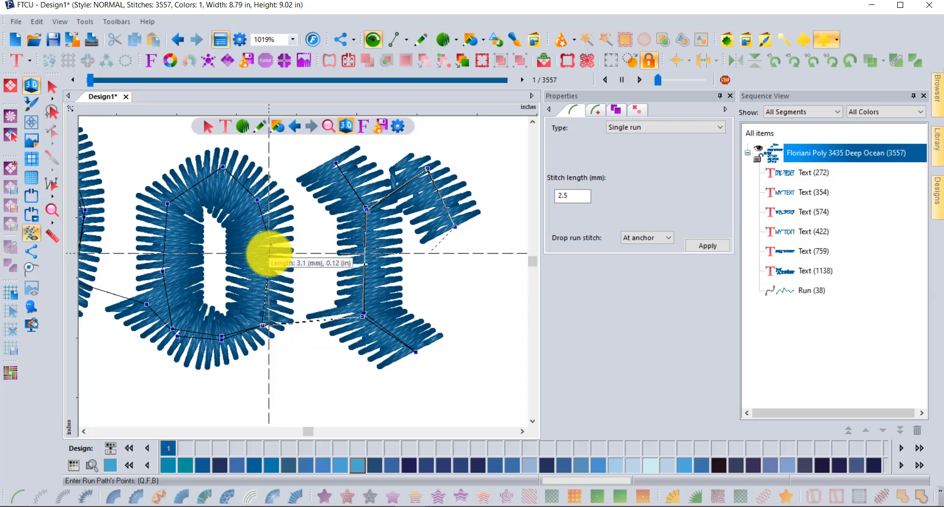
{"action": "left_click", "coordinate": [257, 202]}
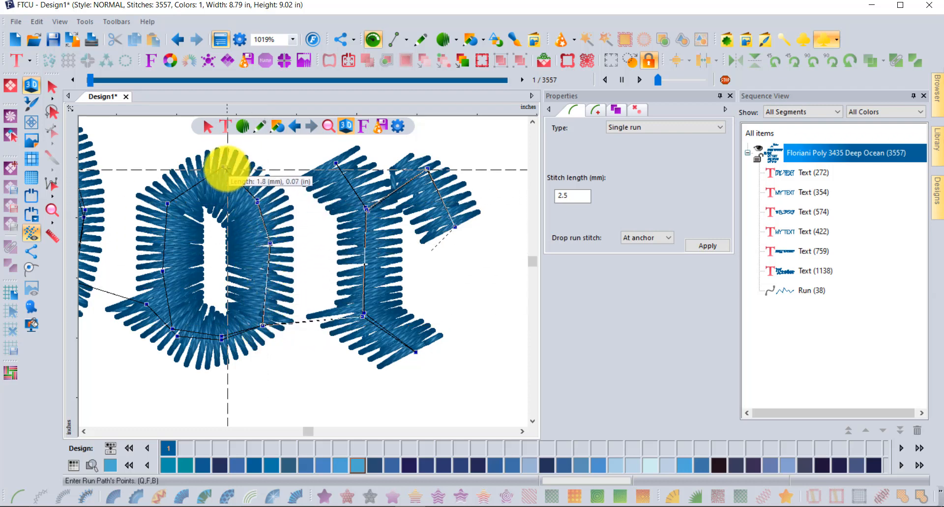
{"action": "left_click", "coordinate": [222, 168]}
- Retrace the run path from the o's top down its left side to the lower left
{"action": "left_click", "coordinate": [163, 203]}
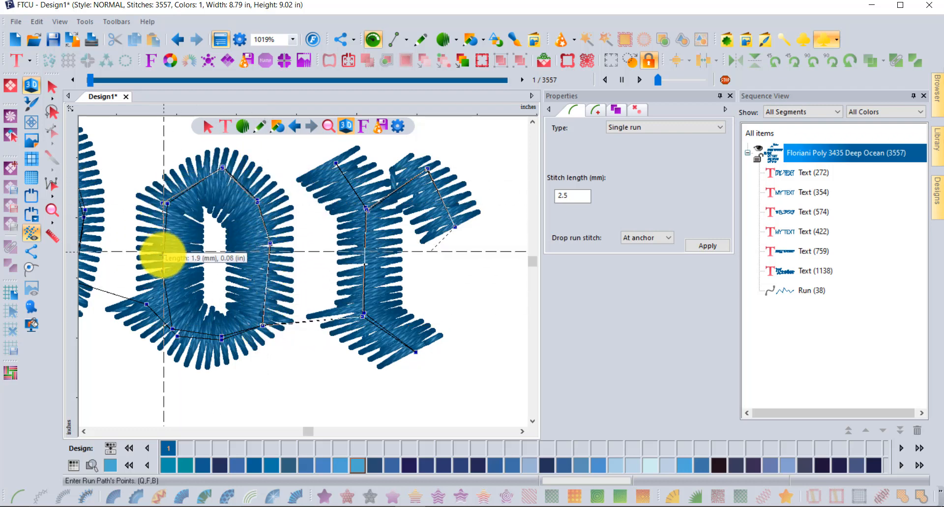
{"action": "left_click", "coordinate": [158, 266]}
{"action": "left_click", "coordinate": [178, 335]}
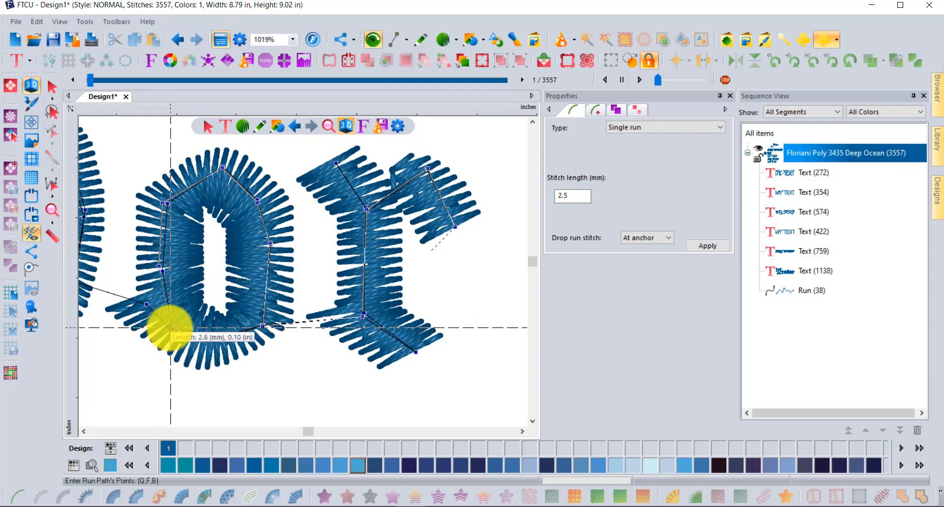
- Return the run path through the o's left tip to the lower right side of the v
{"action": "left_click", "coordinate": [84, 432]}
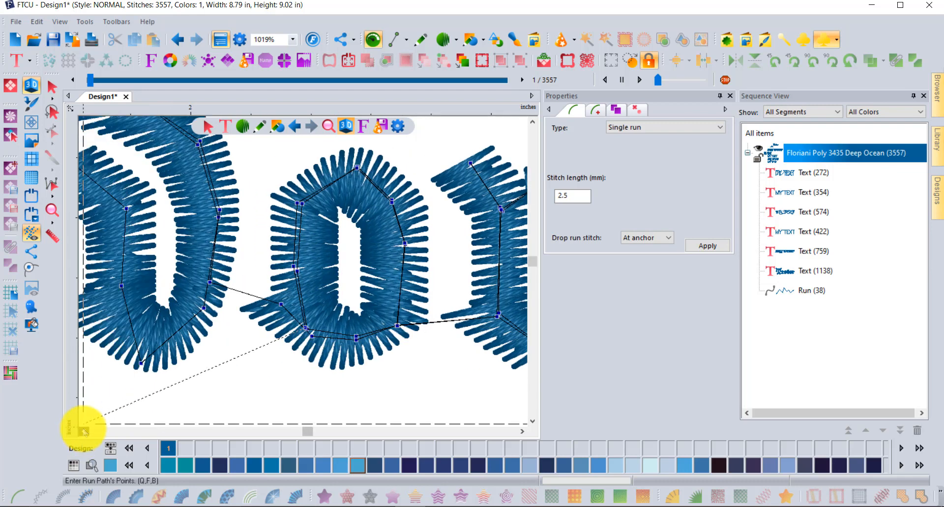
{"action": "left_click", "coordinate": [326, 301]}
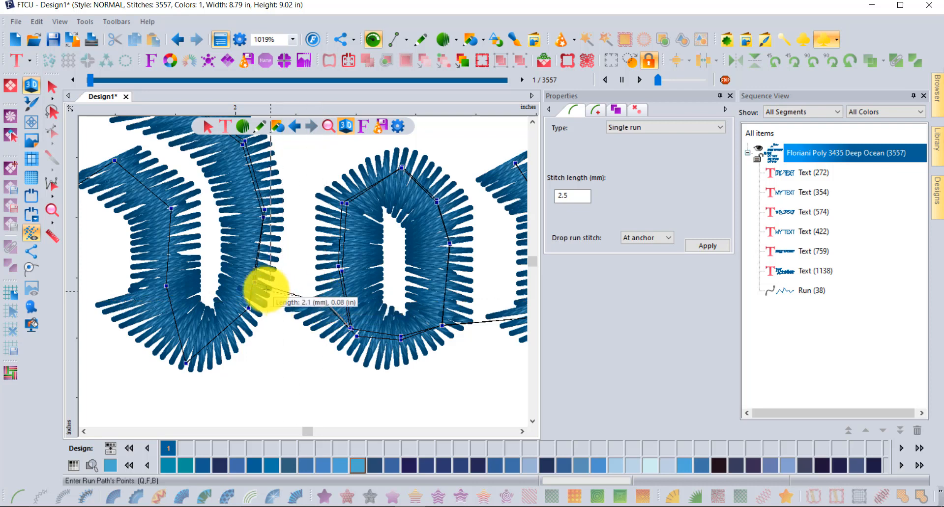
{"action": "left_click", "coordinate": [250, 305]}
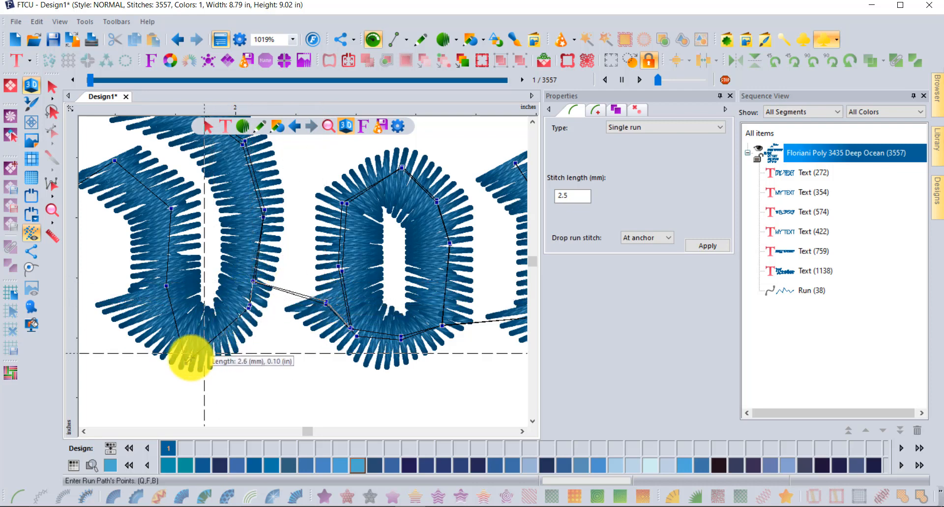
- Retrace the run path from the v's bottom up its left side to the upper left tip
{"action": "left_click", "coordinate": [186, 361]}
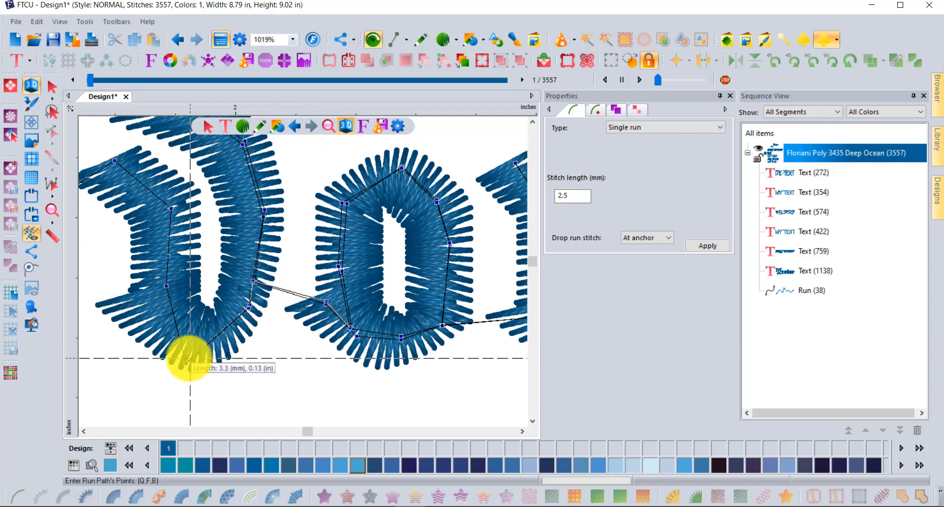
{"action": "left_click", "coordinate": [166, 288]}
{"action": "left_click", "coordinate": [171, 209]}
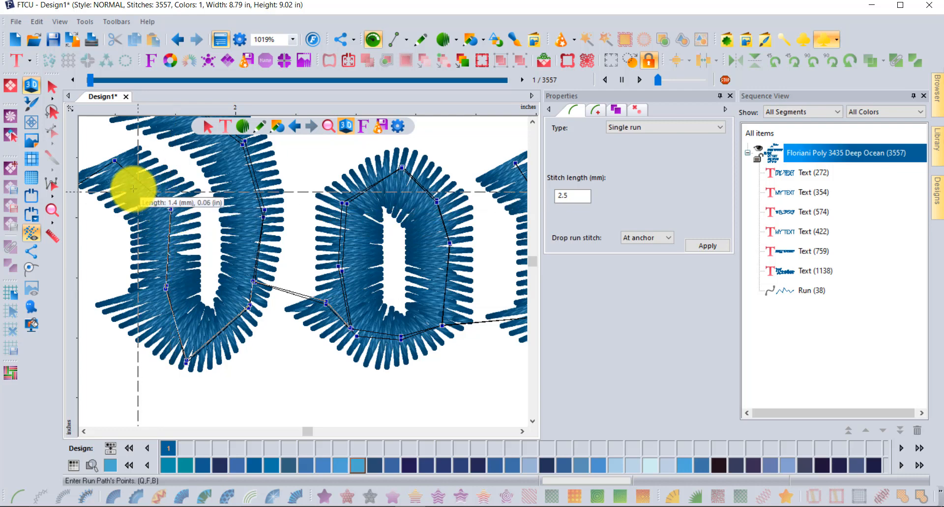
{"action": "left_click", "coordinate": [114, 160]}
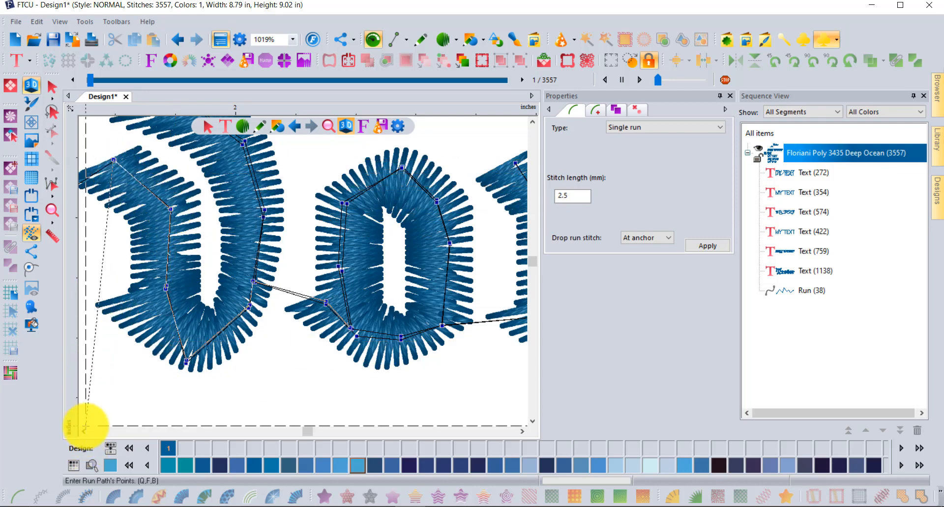
- Continue the return run path over the first e's top and down its left side to the lower left
{"action": "left_click", "coordinate": [84, 431]}
{"action": "left_click", "coordinate": [84, 431]}
{"action": "left_click", "coordinate": [84, 431]}
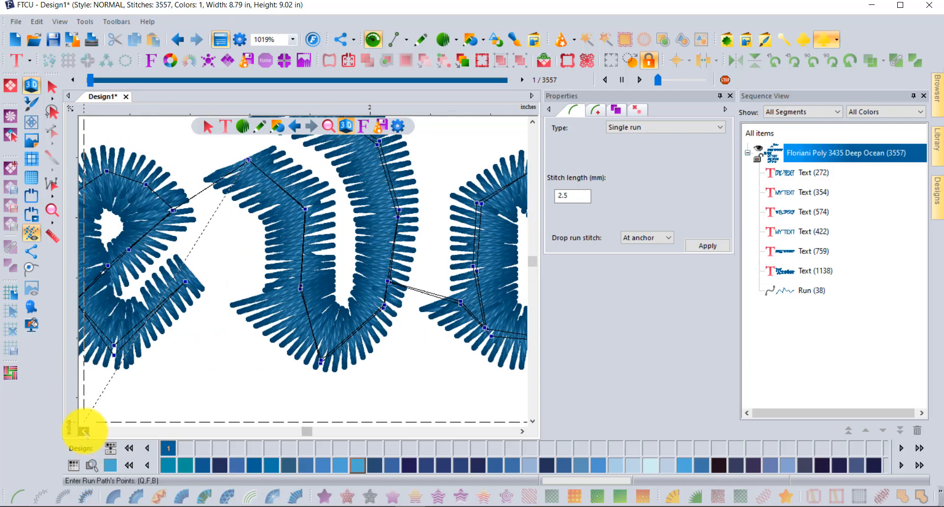
{"action": "left_click", "coordinate": [84, 431]}
{"action": "left_click", "coordinate": [84, 431]}
{"action": "left_click", "coordinate": [84, 431]}
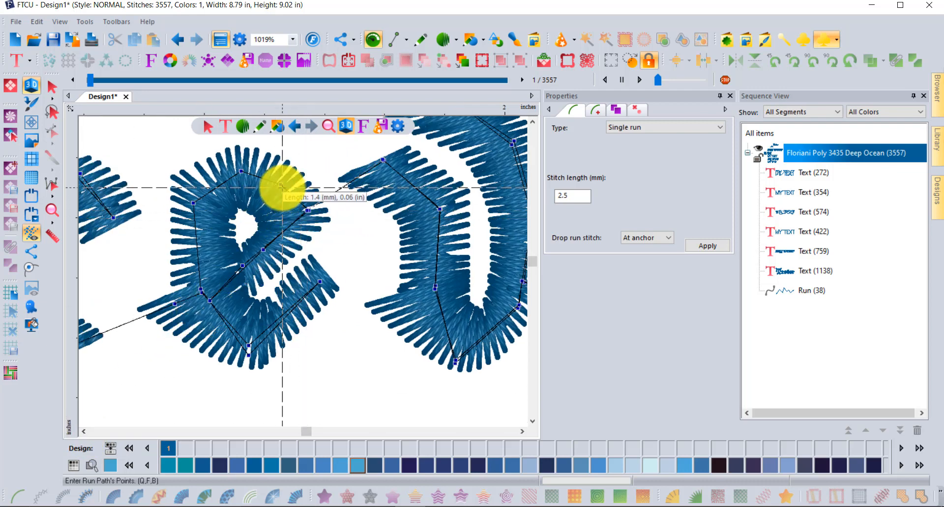
{"action": "left_click", "coordinate": [240, 172]}
{"action": "left_click", "coordinate": [188, 203]}
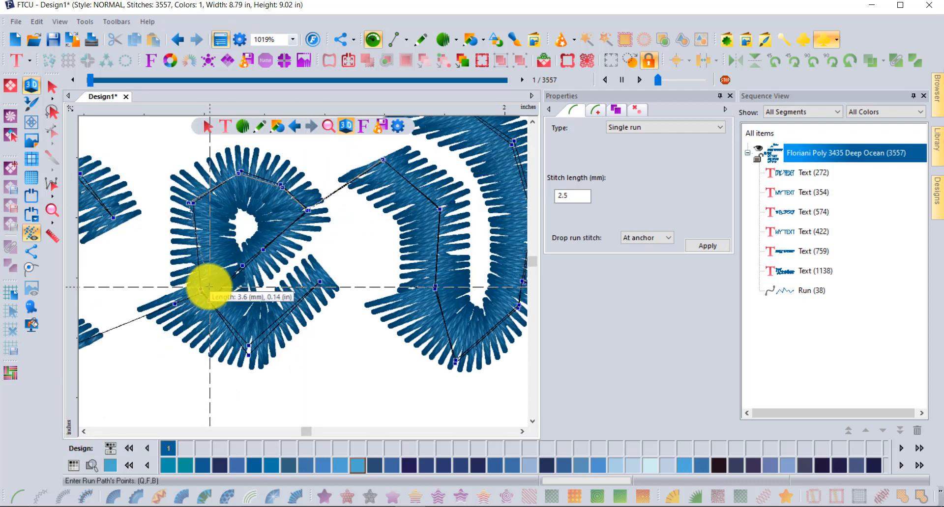
{"action": "left_click", "coordinate": [197, 299]}
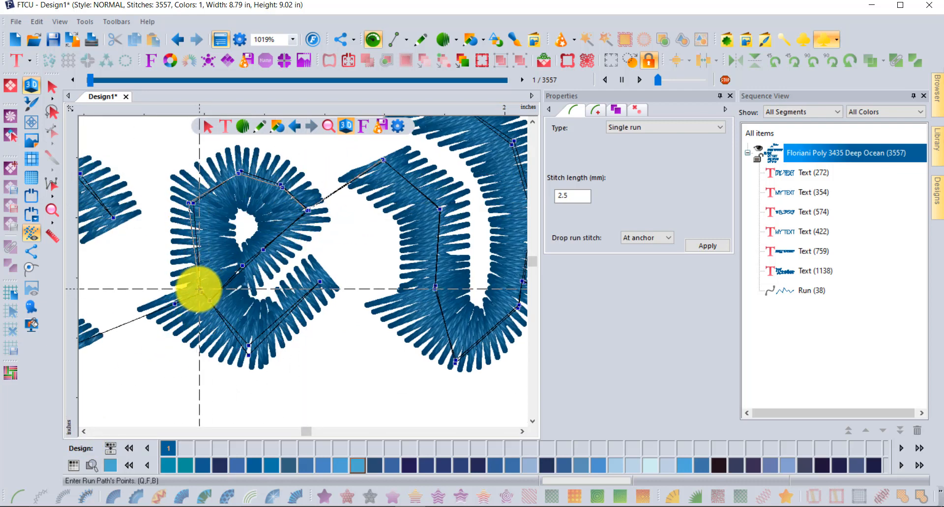
- Return the run path from the e to the first r's foot and up its stem to the junction
{"action": "left_click", "coordinate": [85, 432]}
{"action": "left_click", "coordinate": [85, 433]}
{"action": "left_click", "coordinate": [85, 433]}
{"action": "left_click", "coordinate": [84, 432]}
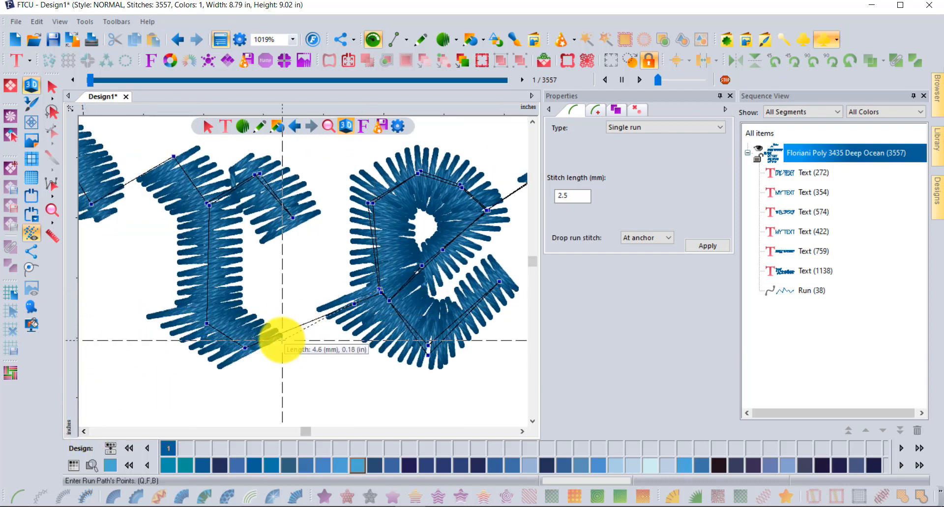
{"action": "left_click", "coordinate": [245, 348]}
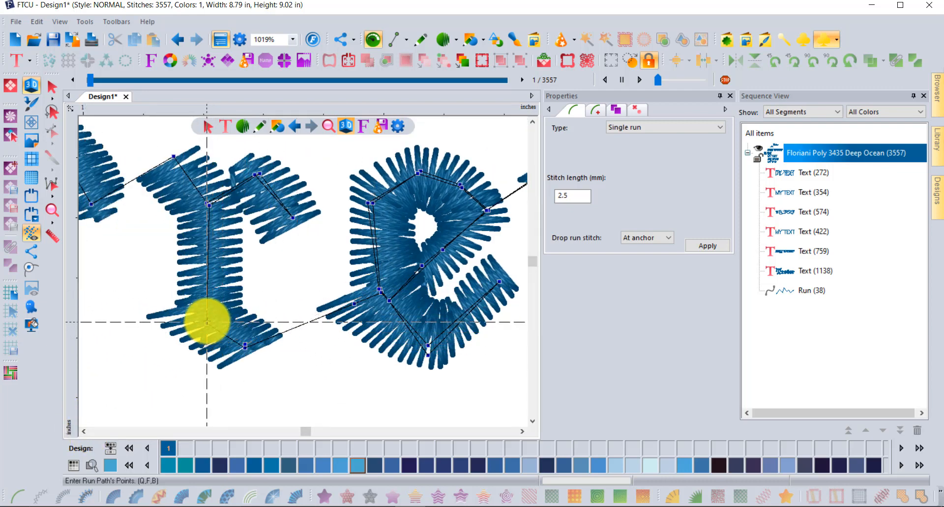
{"action": "left_click", "coordinate": [208, 205]}
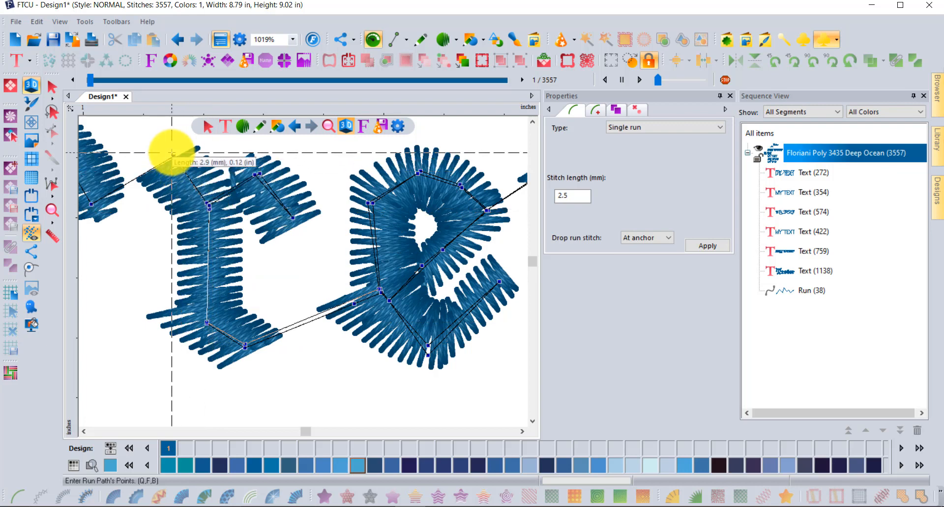
- Carry the run path back to the T's right drop stroke and retrace it up to the crossbar
{"action": "scroll", "coordinate": [123, 372], "scroll_direction": "down", "scroll_amount": 1}
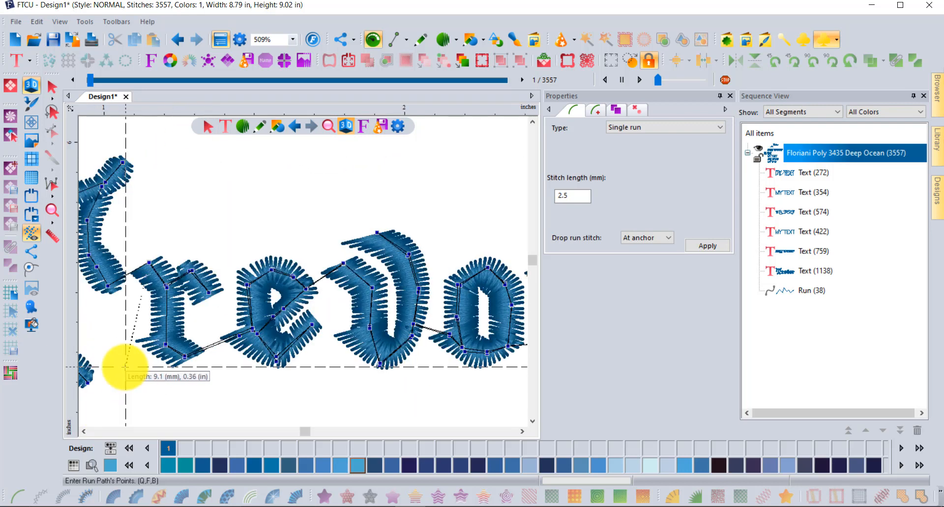
{"action": "left_click", "coordinate": [85, 432]}
{"action": "left_click", "coordinate": [85, 432]}
{"action": "left_click", "coordinate": [86, 432]}
{"action": "left_click", "coordinate": [85, 432]}
{"action": "left_click", "coordinate": [85, 432]}
{"action": "left_click", "coordinate": [85, 432]}
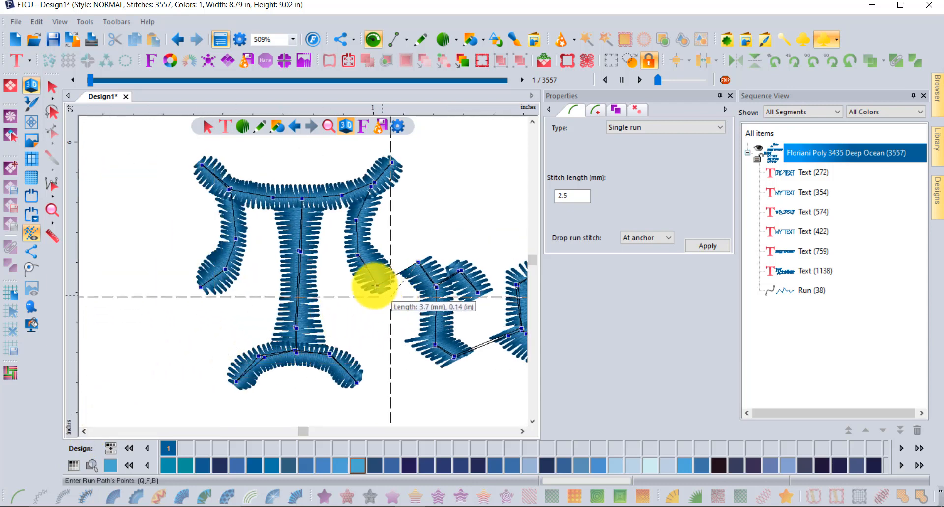
{"action": "left_click", "coordinate": [376, 286]}
{"action": "left_click", "coordinate": [364, 269]}
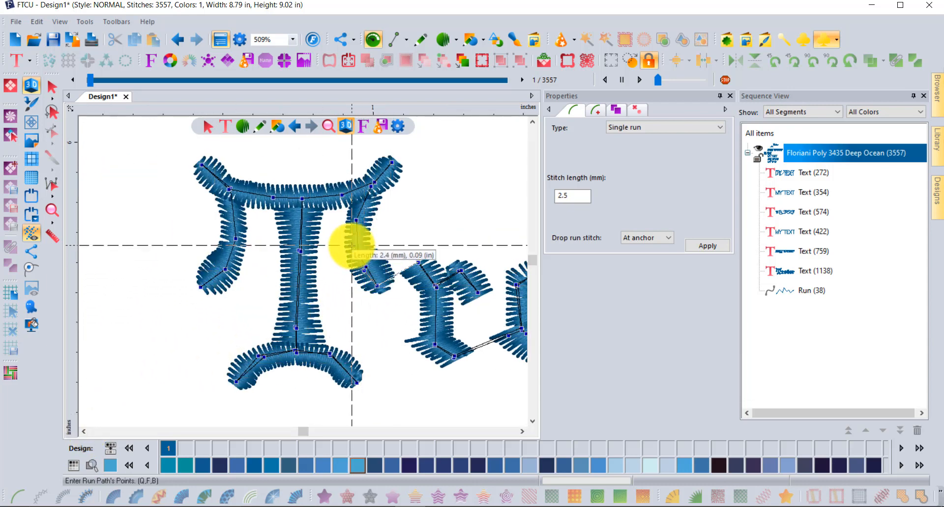
{"action": "left_click", "coordinate": [355, 257]}
{"action": "left_click", "coordinate": [356, 226]}
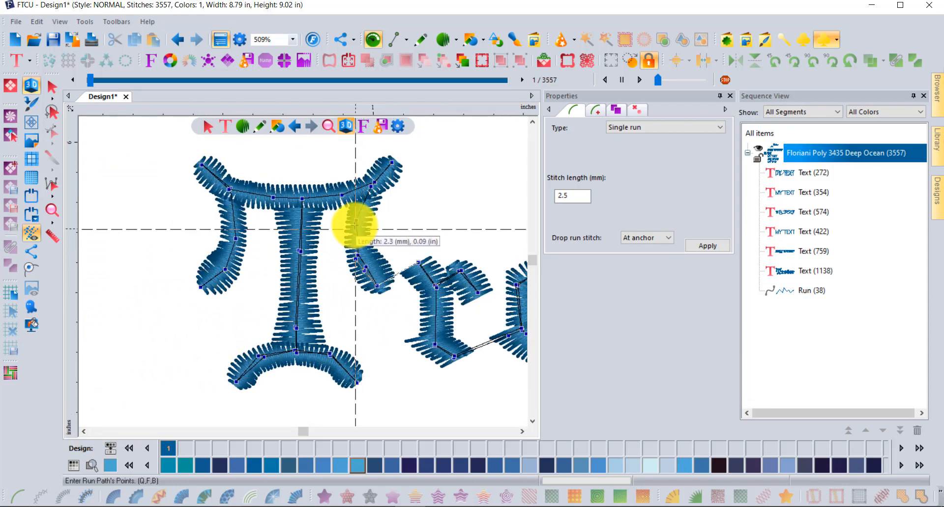
{"action": "left_click", "coordinate": [372, 185]}
- Retrace the run path across the T's crossbar and down its left drop stroke, and finish the path
{"action": "left_click", "coordinate": [341, 195]}
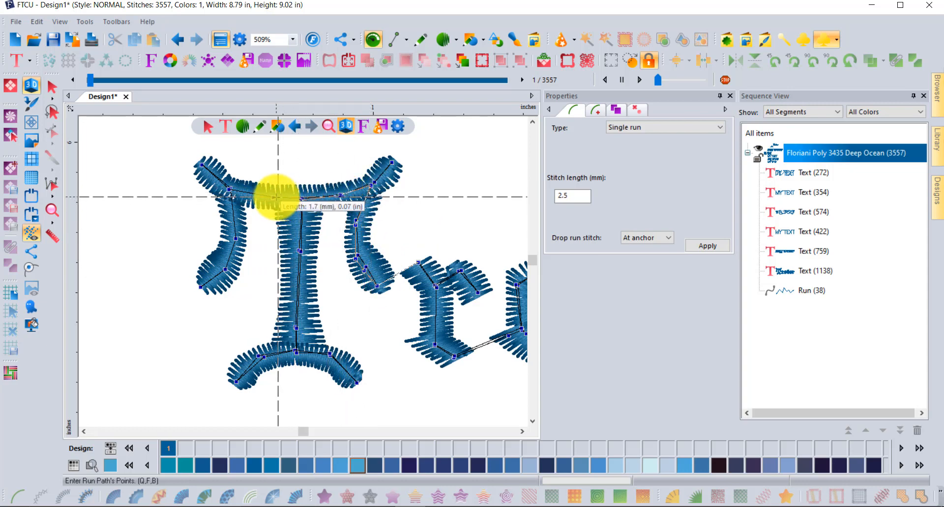
{"action": "left_click", "coordinate": [276, 197]}
{"action": "left_click", "coordinate": [230, 191]}
{"action": "left_click", "coordinate": [235, 239]}
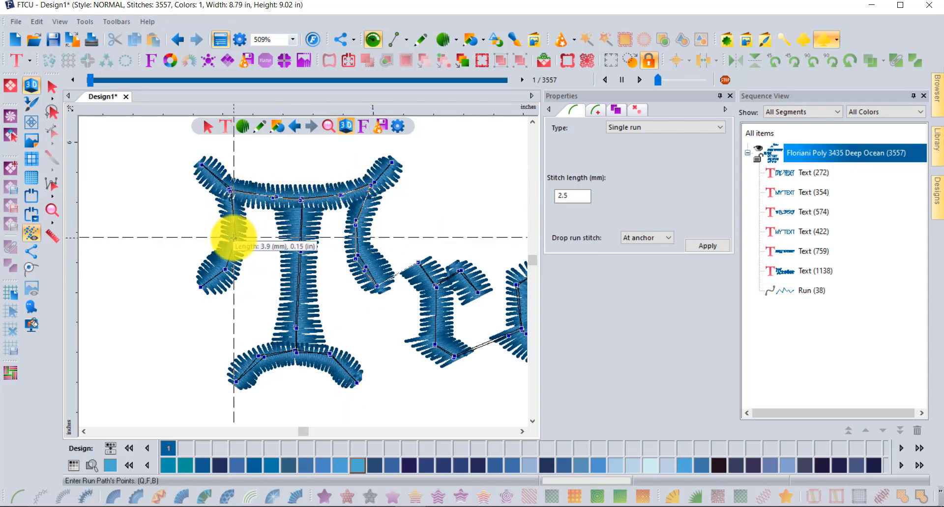
{"action": "left_click", "coordinate": [225, 268]}
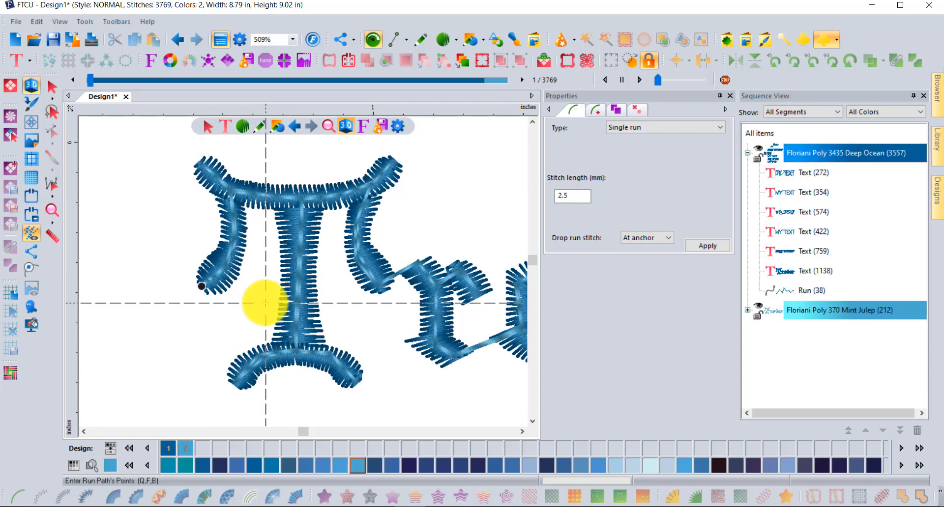
- Move the finished run-stitch name to the blank area directly above the satin lettering, and deselect it
{"action": "scroll", "coordinate": [265, 304], "scroll_direction": "down", "scroll_amount": 2}
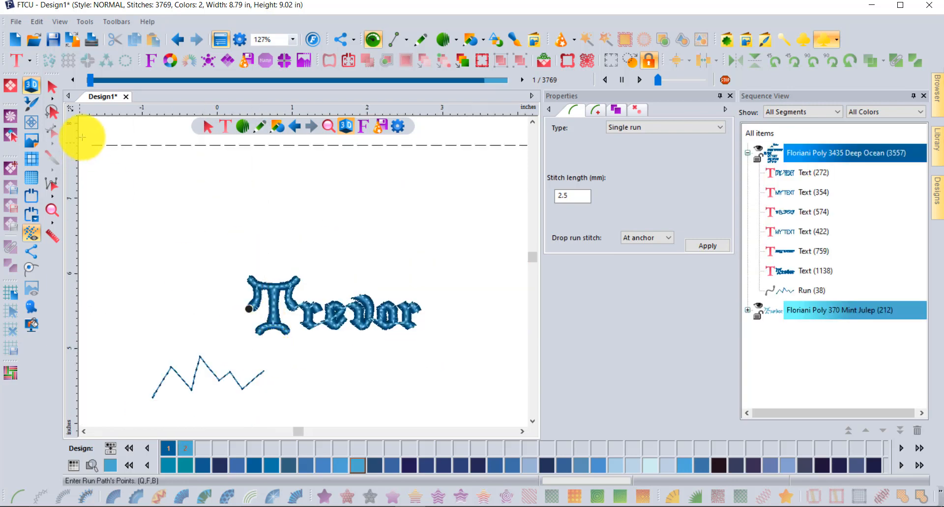
{"action": "left_click", "coordinate": [52, 87]}
{"action": "left_click", "coordinate": [48, 88]}
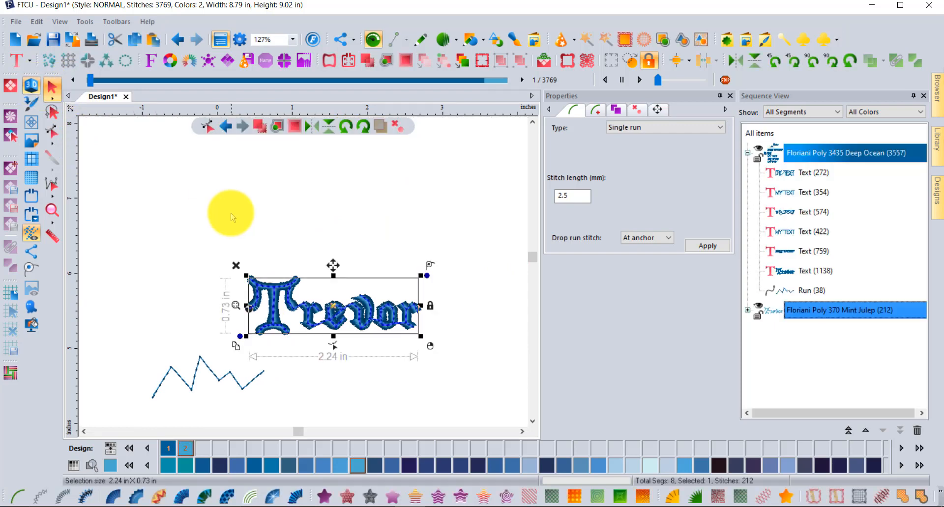
{"action": "left_click_drag", "start_coordinate": [360, 325], "coordinate": [358, 261]}
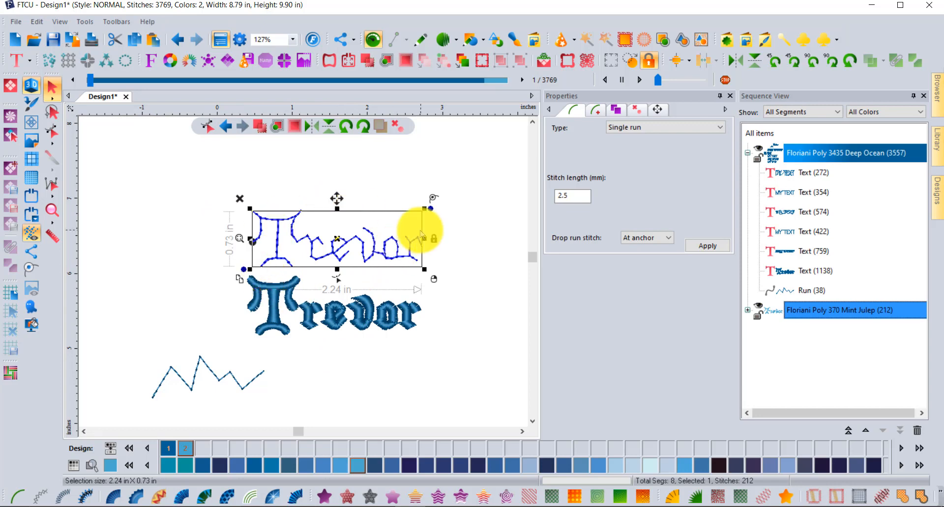
{"action": "left_click", "coordinate": [449, 280]}
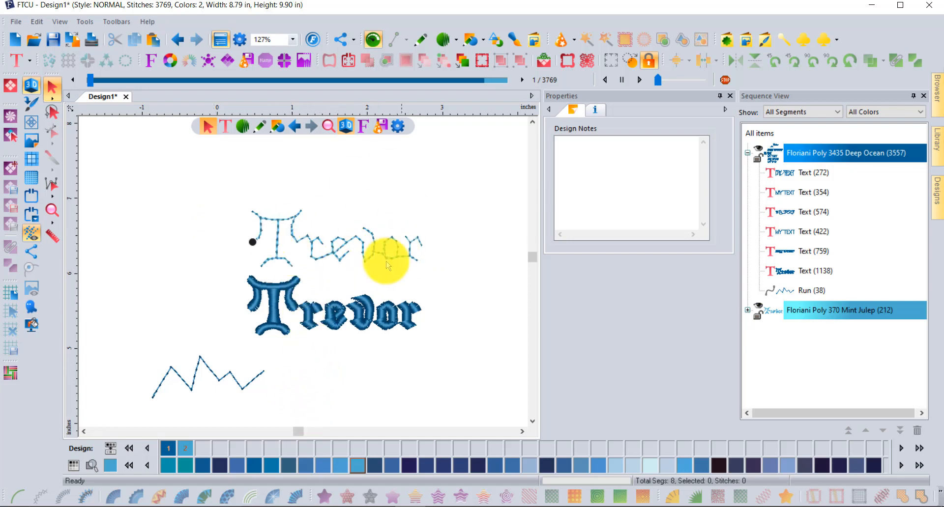
- Scale the run-stitch name down proportionally to about 0.61 by 0.20 in
{"action": "left_click", "coordinate": [372, 255]}
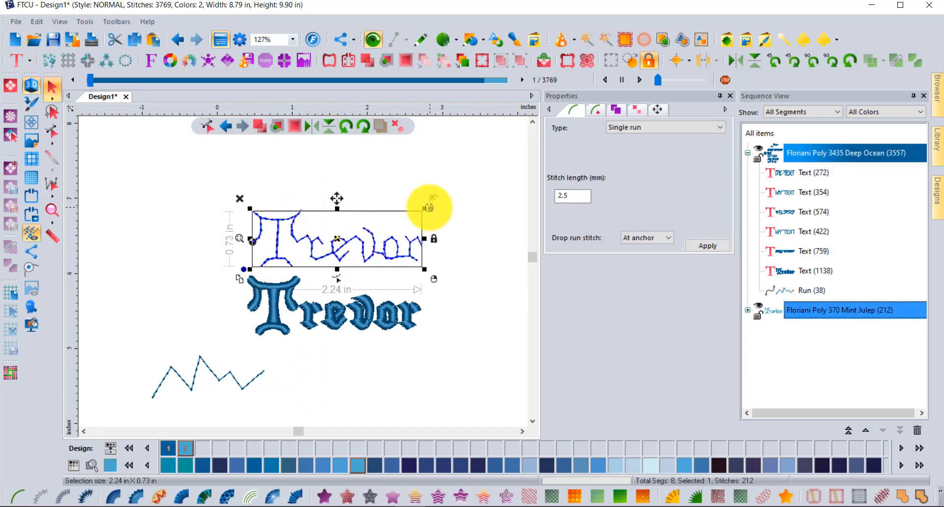
{"action": "left_click_drag", "start_coordinate": [424, 209], "coordinate": [301, 251]}
{"action": "scroll", "coordinate": [260, 257], "scroll_direction": "up", "scroll_amount": 2}
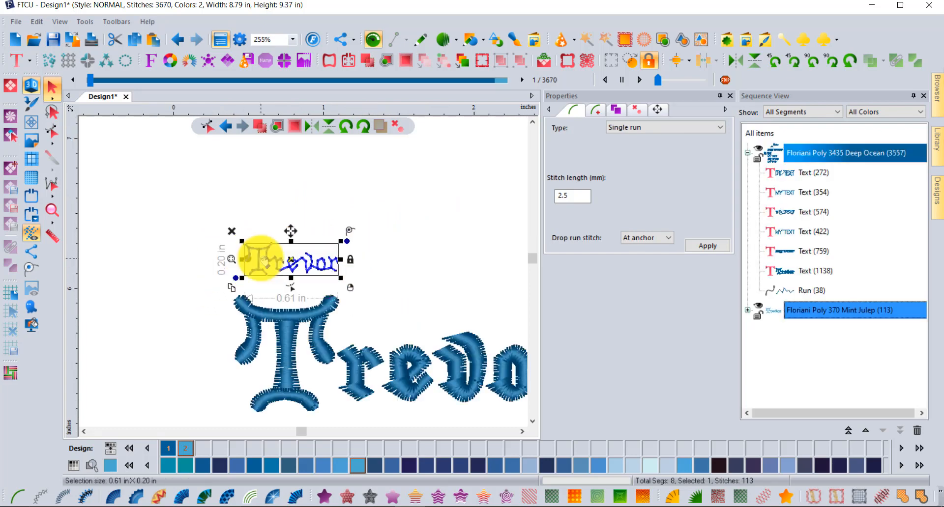
{"action": "scroll", "coordinate": [263, 260], "scroll_direction": "up", "scroll_amount": 2}
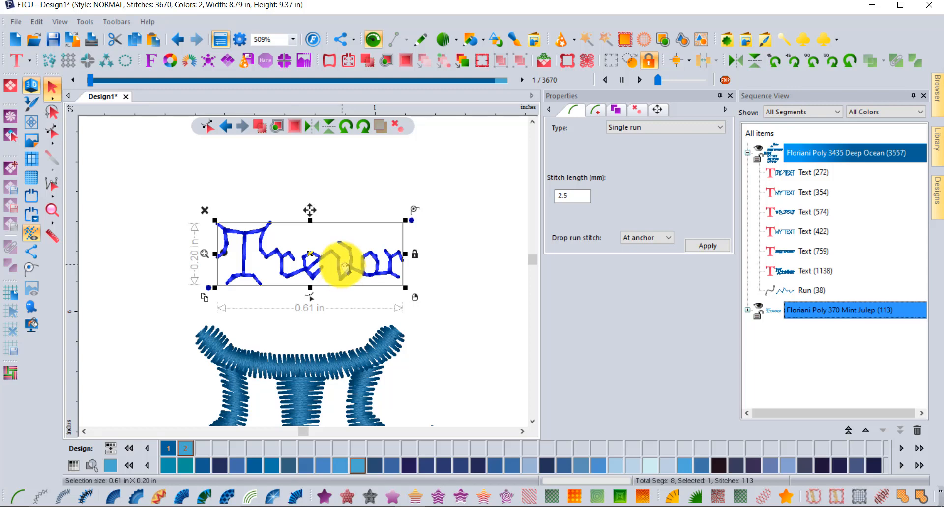
{"action": "scroll", "coordinate": [343, 265], "scroll_direction": "down", "scroll_amount": 6}
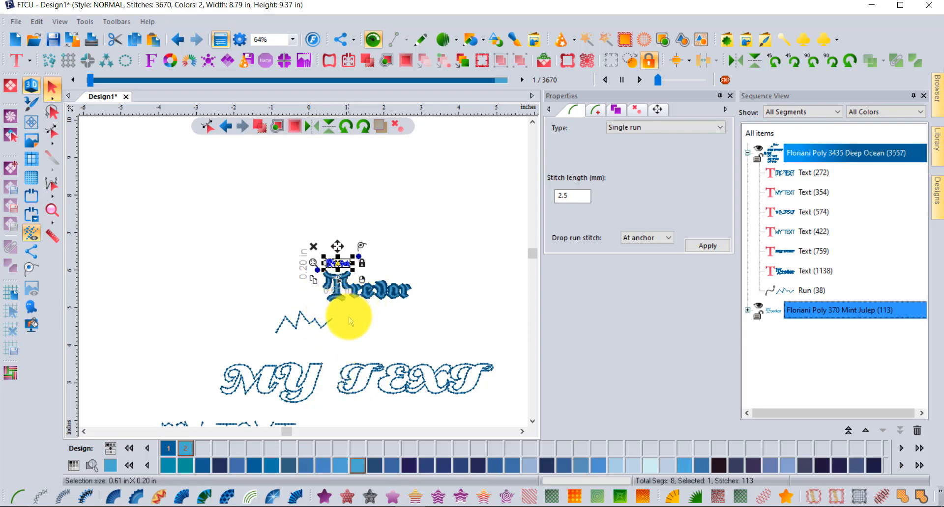
{"action": "scroll", "coordinate": [317, 266], "scroll_direction": "up", "scroll_amount": 3}
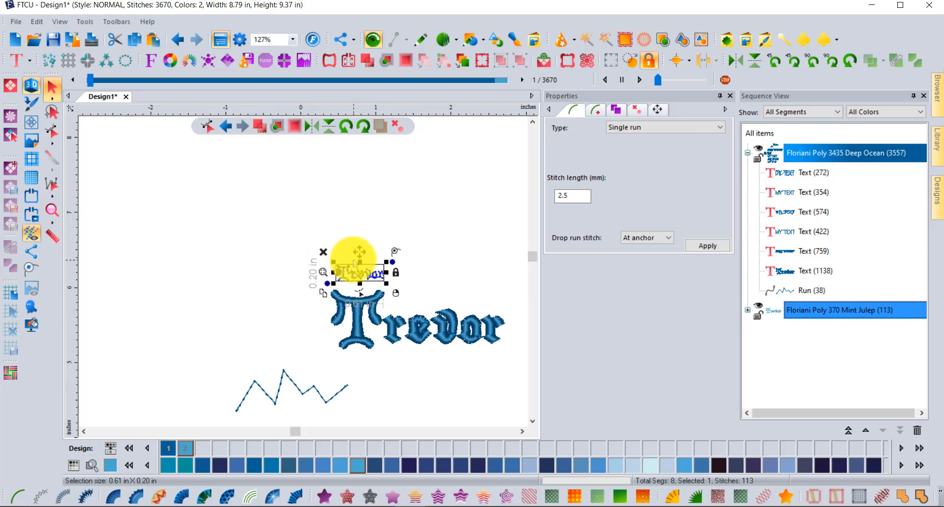
{"action": "scroll", "coordinate": [373, 279], "scroll_direction": "up", "scroll_amount": 3}
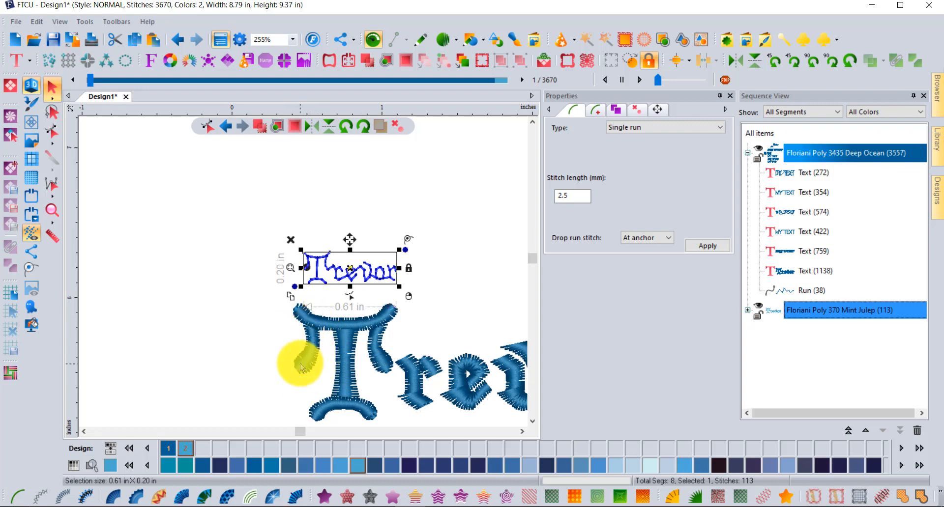
- Turn off the 3D stitch view and measure the upper left stroke of the small run-stitch T with the Ruler tool
{"action": "left_click", "coordinate": [287, 261]}
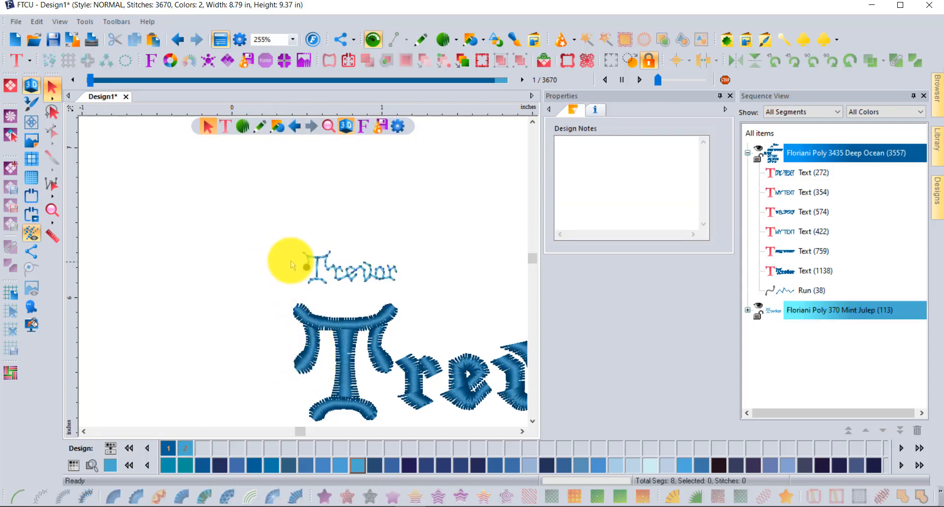
{"action": "scroll", "coordinate": [314, 268], "scroll_direction": "up", "scroll_amount": 7}
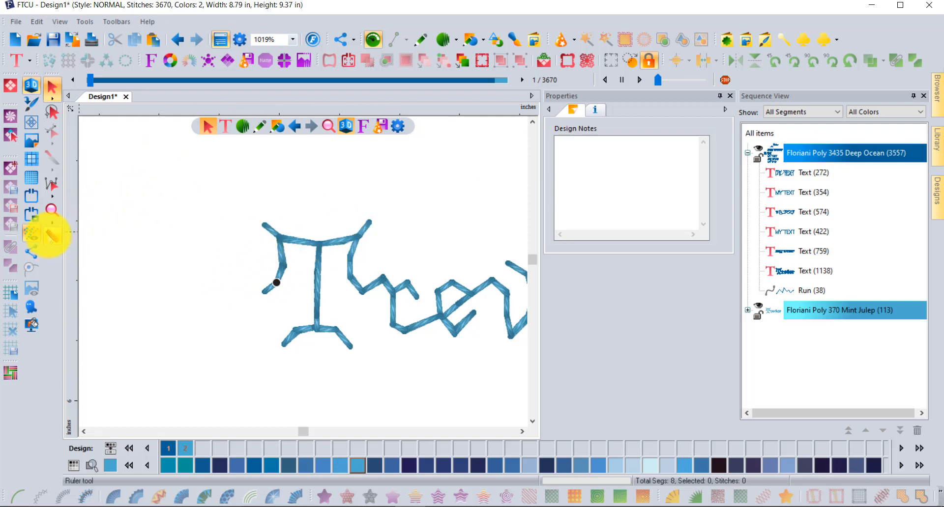
{"action": "left_click", "coordinate": [52, 235]}
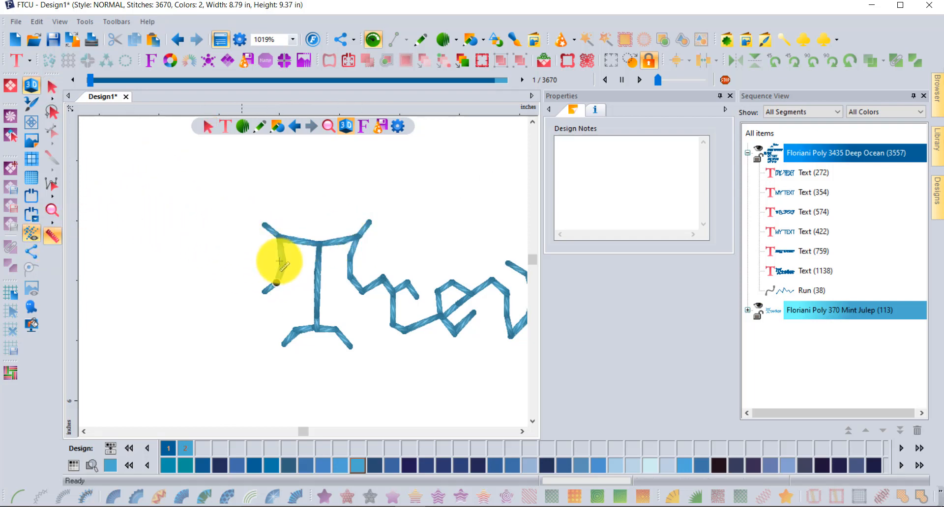
{"action": "scroll", "coordinate": [267, 225], "scroll_direction": "up", "scroll_amount": 1}
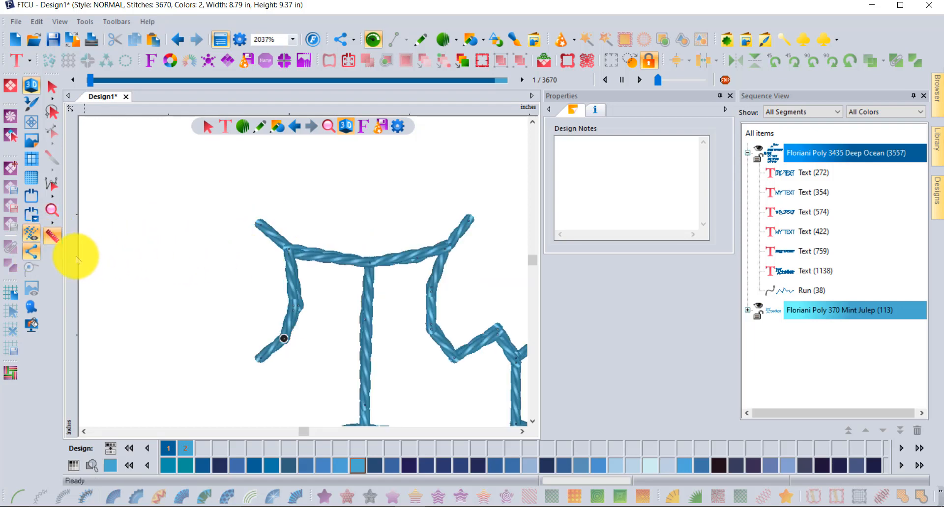
{"action": "left_click", "coordinate": [31, 84]}
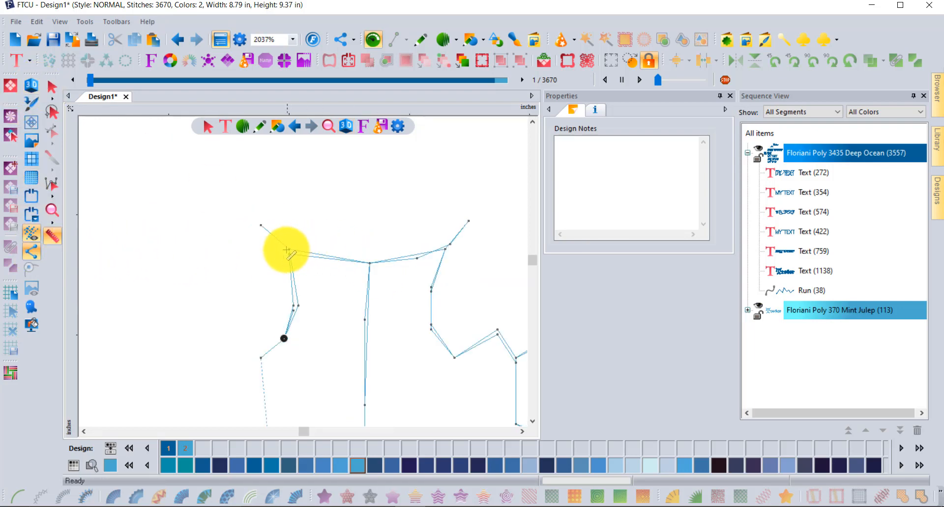
{"action": "left_click_drag", "start_coordinate": [260, 227], "coordinate": [291, 249]}
- Switch the measurement units to metric and measure the T's upper left stroke again
{"action": "right_click", "coordinate": [341, 105]}
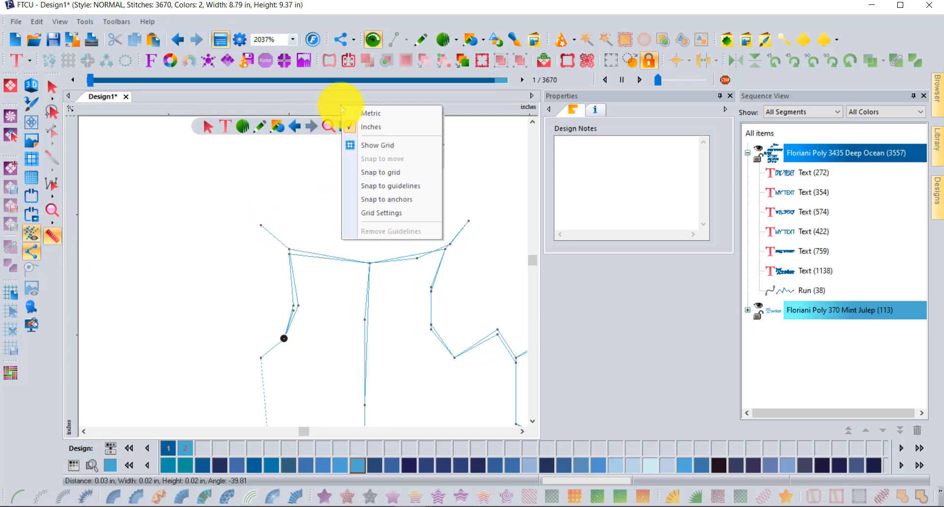
{"action": "left_click", "coordinate": [382, 115]}
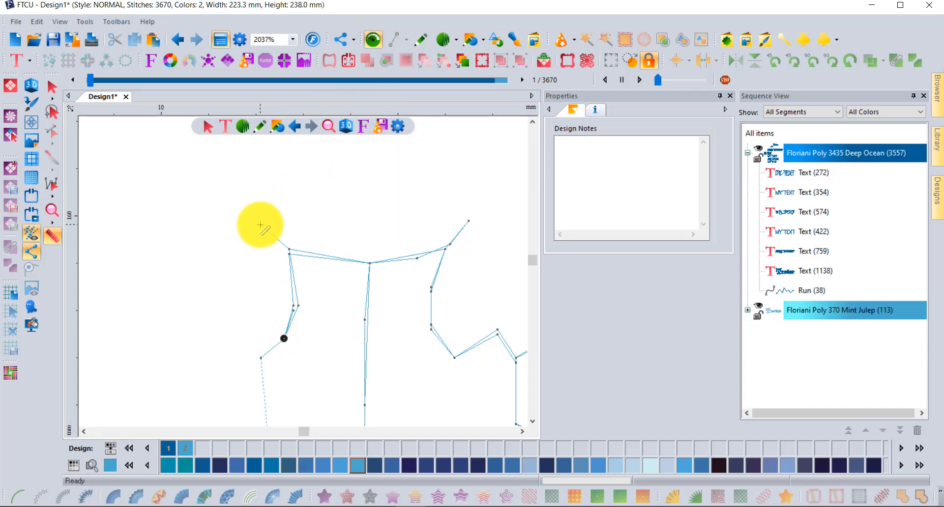
{"action": "left_click_drag", "start_coordinate": [261, 225], "coordinate": [291, 246]}
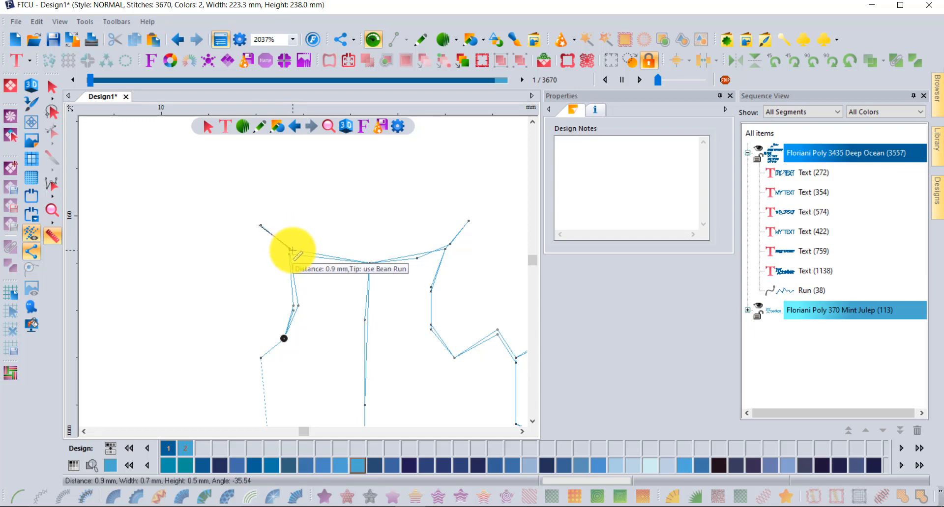
- Finish measuring the small run-stitch T's upper left stroke and move the run-stitch name slightly up and left, leaving it deselected
{"action": "left_click_drag", "start_coordinate": [292, 250], "coordinate": [292, 252]}
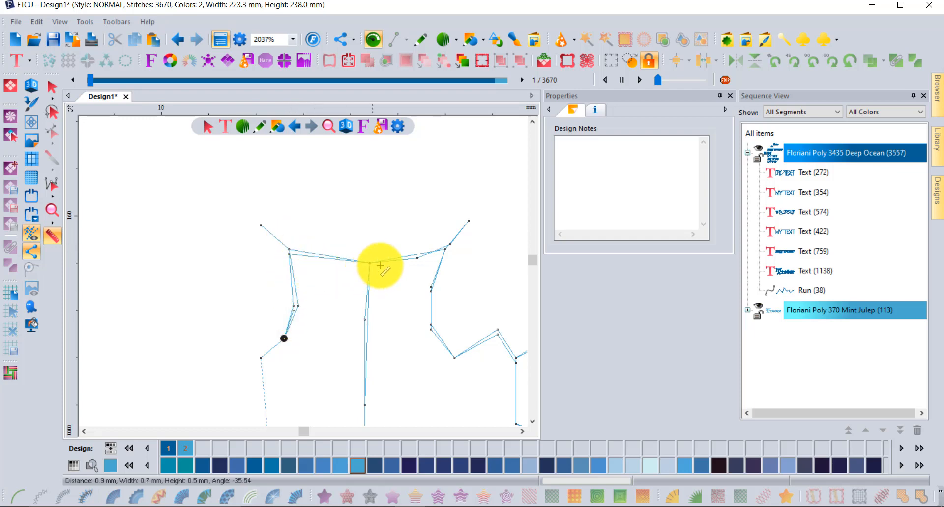
{"action": "scroll", "coordinate": [419, 258], "scroll_direction": "down", "scroll_amount": 1}
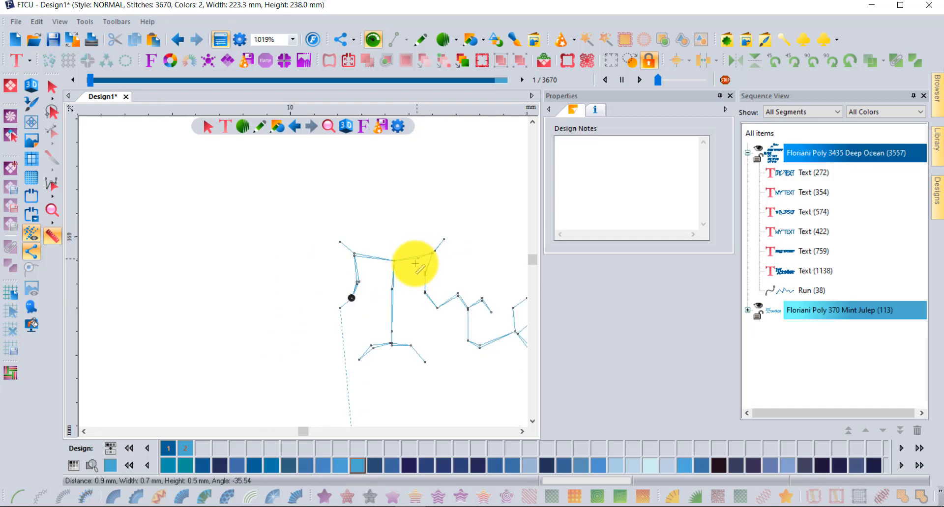
{"action": "left_click", "coordinate": [53, 90]}
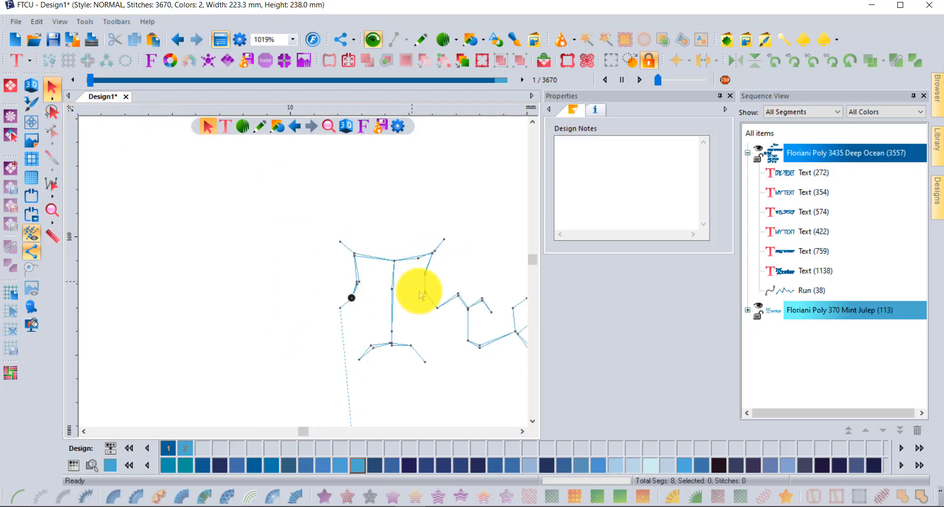
{"action": "left_click", "coordinate": [435, 310]}
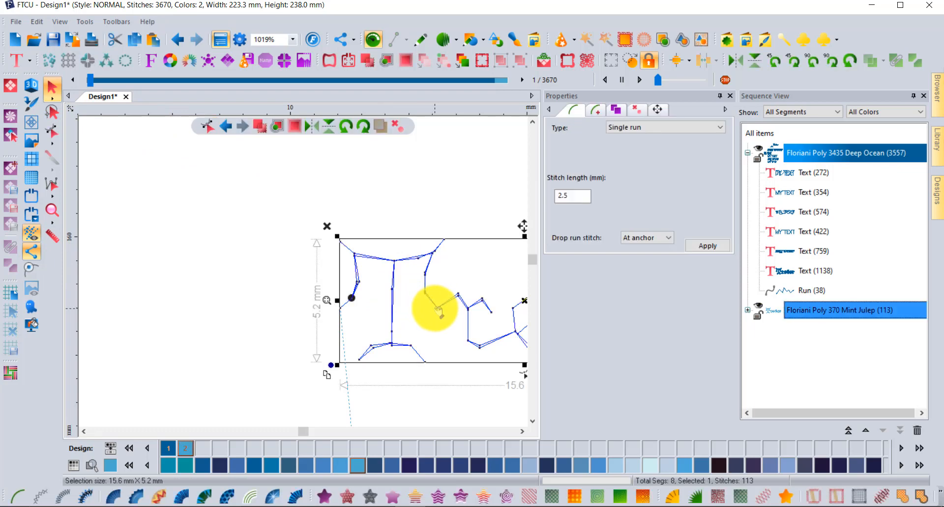
{"action": "left_click_drag", "start_coordinate": [442, 311], "coordinate": [362, 258]}
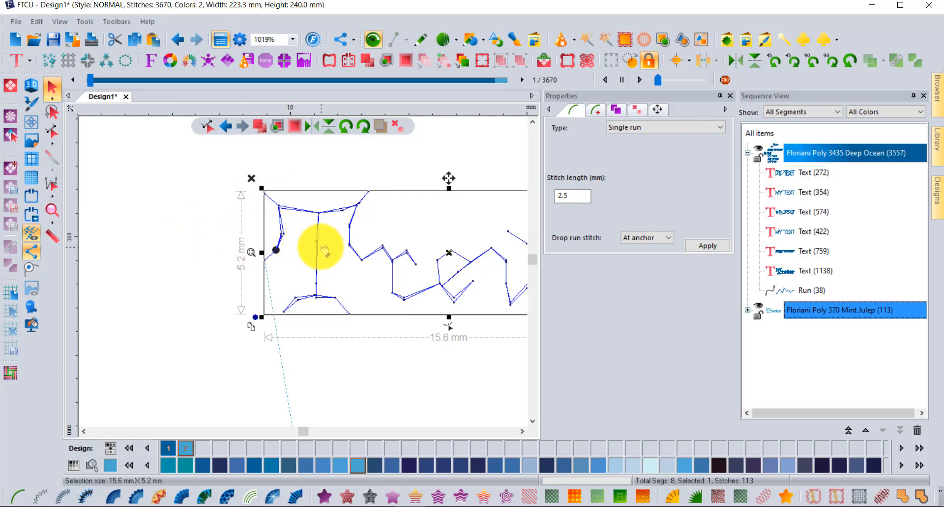
{"action": "scroll", "coordinate": [322, 227], "scroll_direction": "down", "scroll_amount": 2}
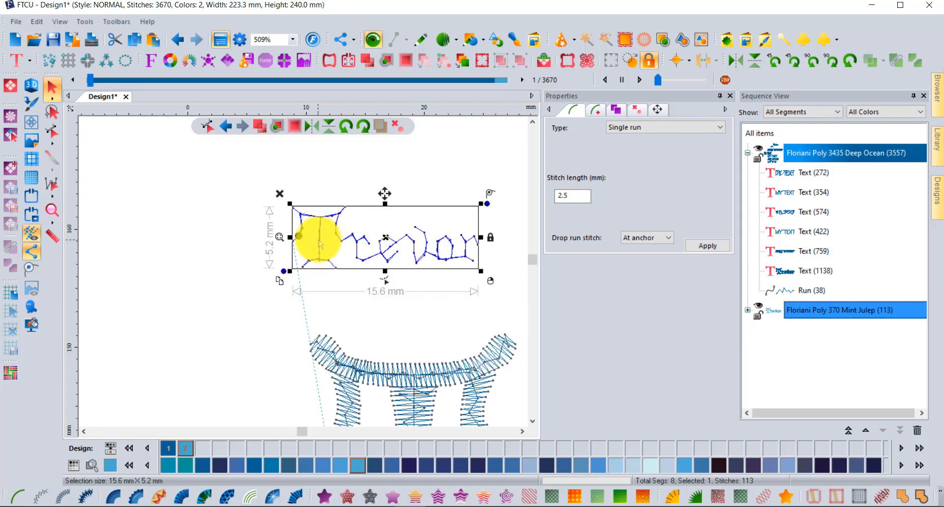
{"action": "scroll", "coordinate": [319, 243], "scroll_direction": "down", "scroll_amount": 2}
{"action": "left_click", "coordinate": [249, 257]}
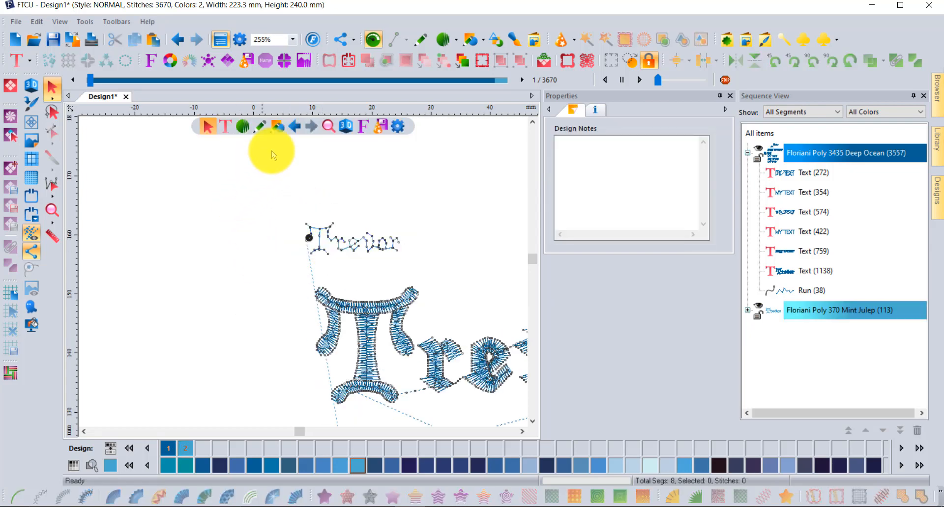
- Trace the satin T's left leg from its lower tip up to the crossbar with a single run path, in 3D view with stitch points hidden
{"action": "left_click", "coordinate": [445, 43]}
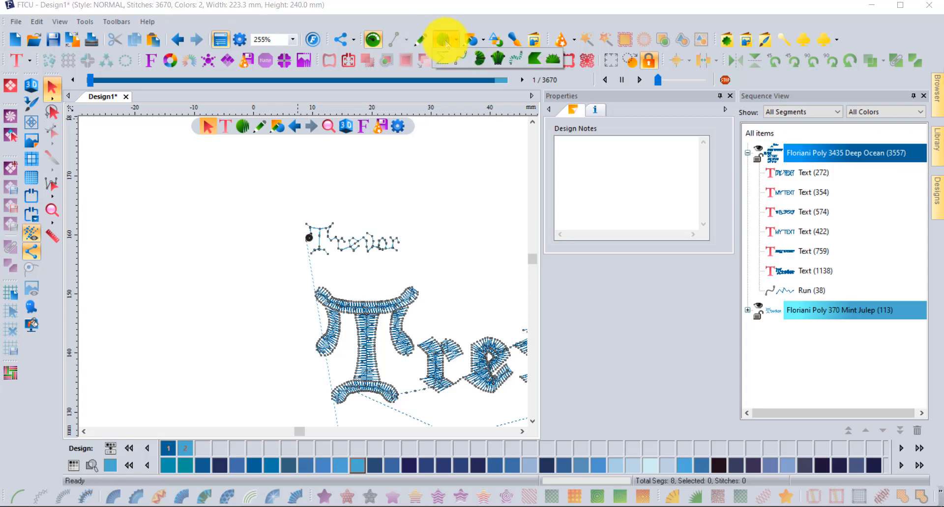
{"action": "left_click", "coordinate": [460, 63]}
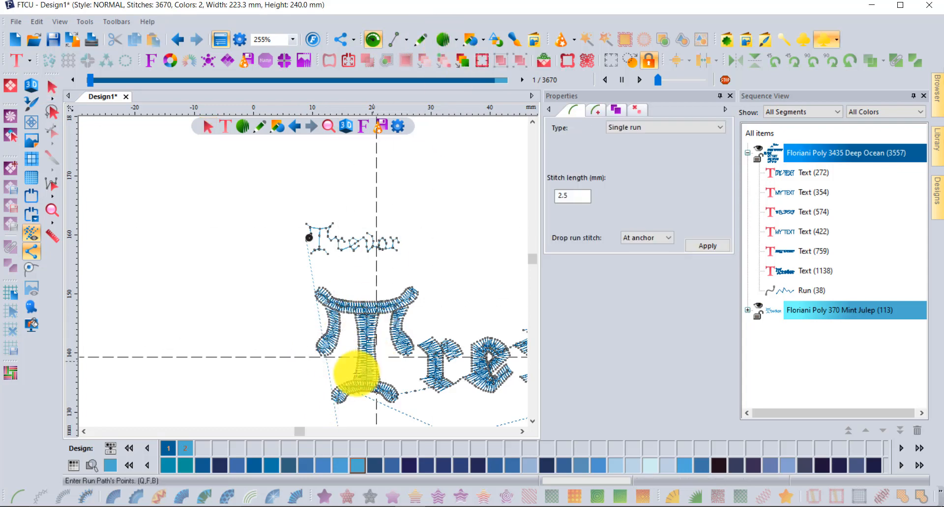
{"action": "left_click", "coordinate": [31, 85]}
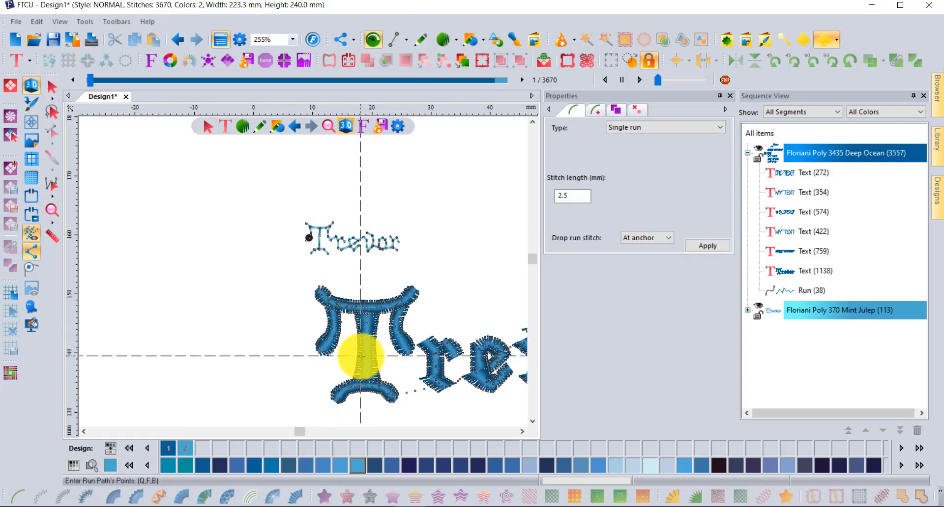
{"action": "left_click", "coordinate": [33, 243]}
{"action": "scroll", "coordinate": [312, 354], "scroll_direction": "up", "scroll_amount": 2}
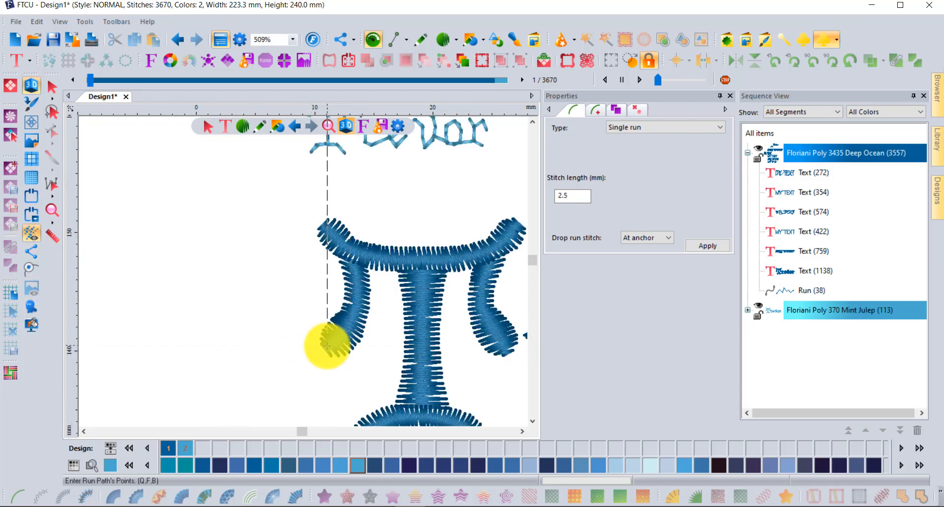
{"action": "left_click", "coordinate": [329, 351]}
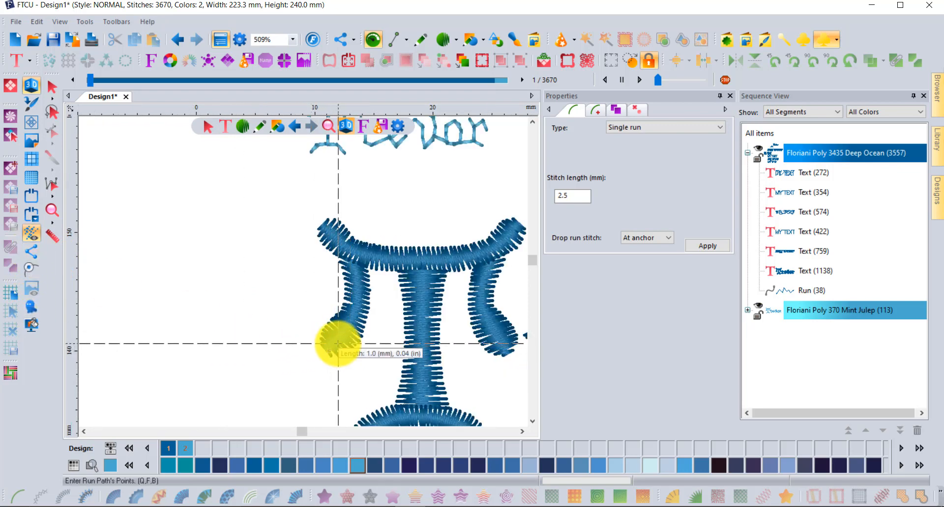
{"action": "left_click", "coordinate": [347, 332]}
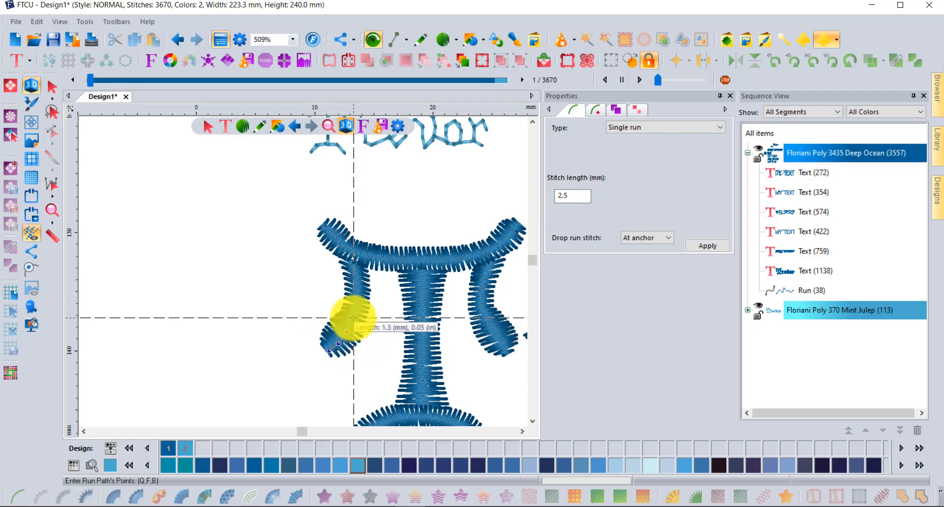
{"action": "left_click", "coordinate": [353, 318]}
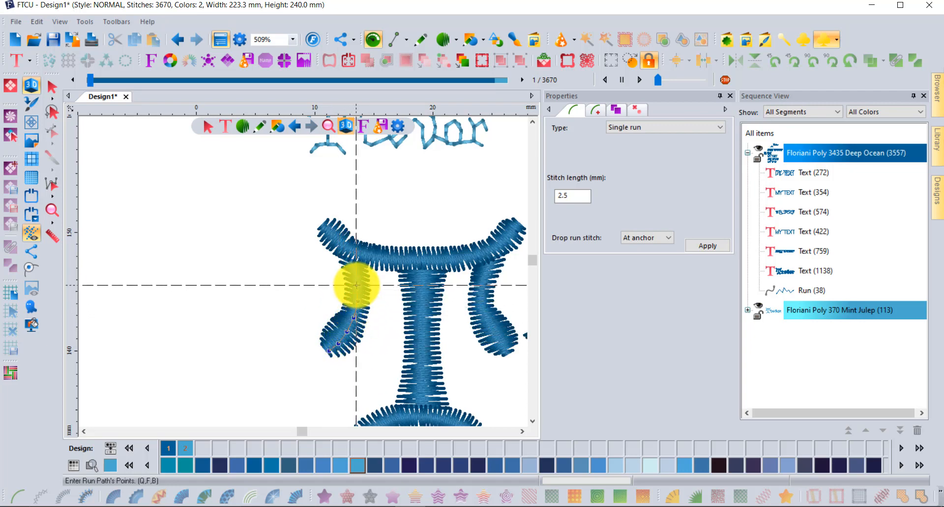
{"action": "left_click", "coordinate": [356, 285]}
{"action": "left_click", "coordinate": [354, 272]}
{"action": "left_click", "coordinate": [353, 259]}
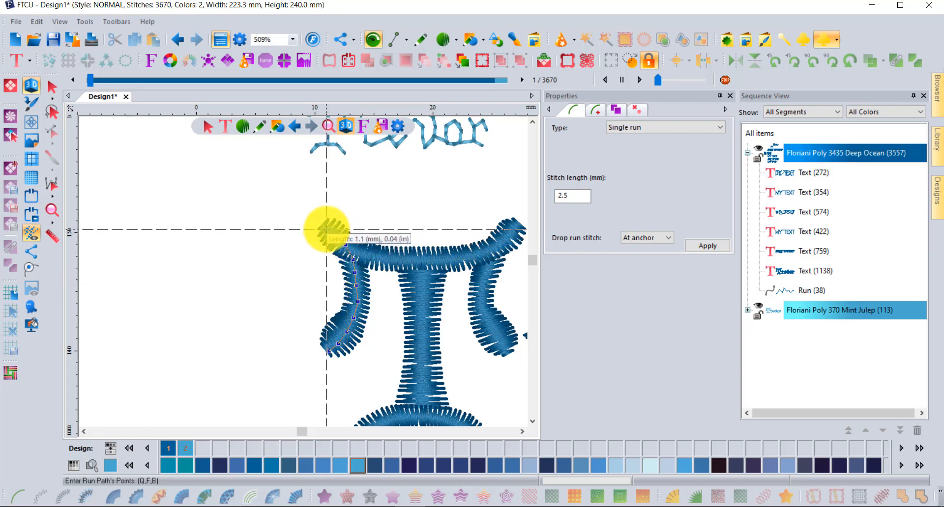
- Continue the run path through the T's upper left tip and along the crossbar to its upper right tip, and finish it
{"action": "left_click", "coordinate": [327, 230]}
{"action": "left_click", "coordinate": [339, 241]}
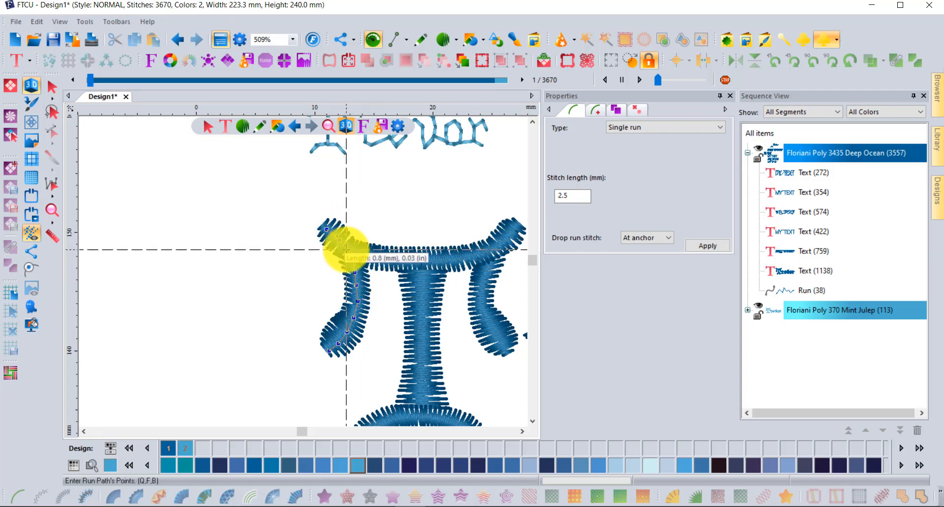
{"action": "left_click", "coordinate": [346, 249]}
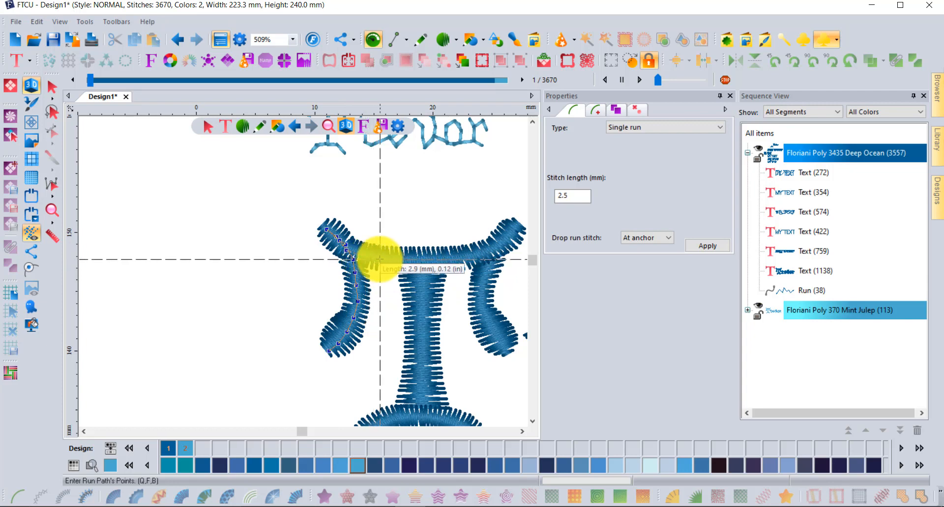
{"action": "left_click", "coordinate": [417, 261]}
{"action": "left_click", "coordinate": [471, 256]}
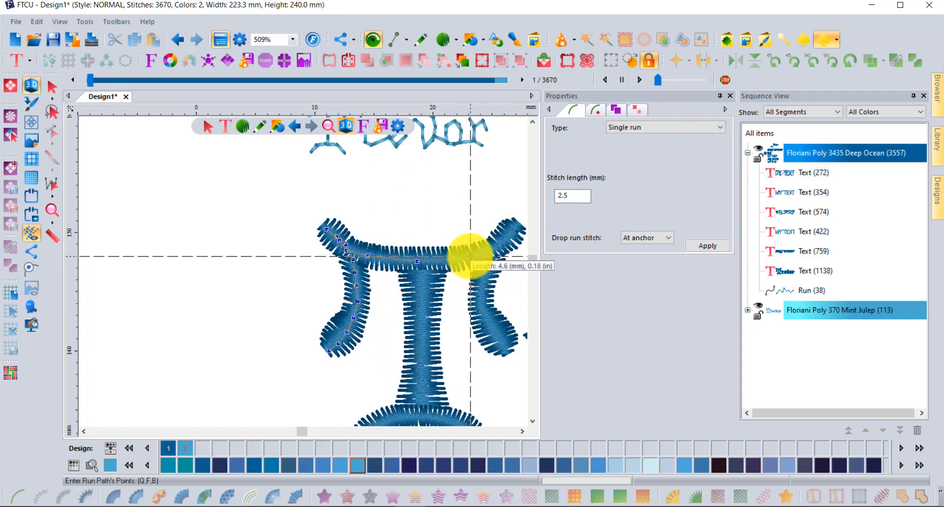
{"action": "left_click", "coordinate": [516, 231]}
{"action": "key", "text": "Return"}
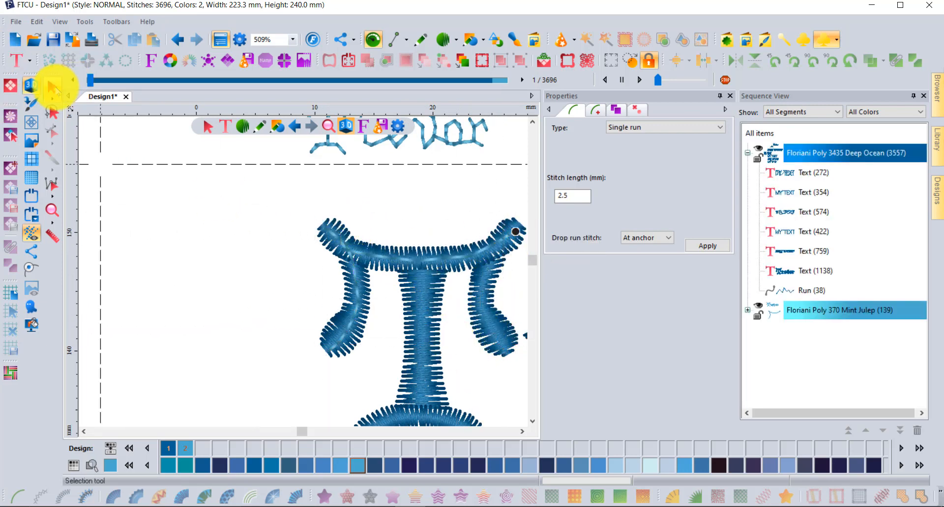
- Move the satin lettering slightly up and left, and shift the traced run path into the blank area at the T's upper left
{"action": "left_click", "coordinate": [52, 88]}
{"action": "left_click_drag", "start_coordinate": [380, 255], "coordinate": [354, 246]}
{"action": "left_click", "coordinate": [251, 226]}
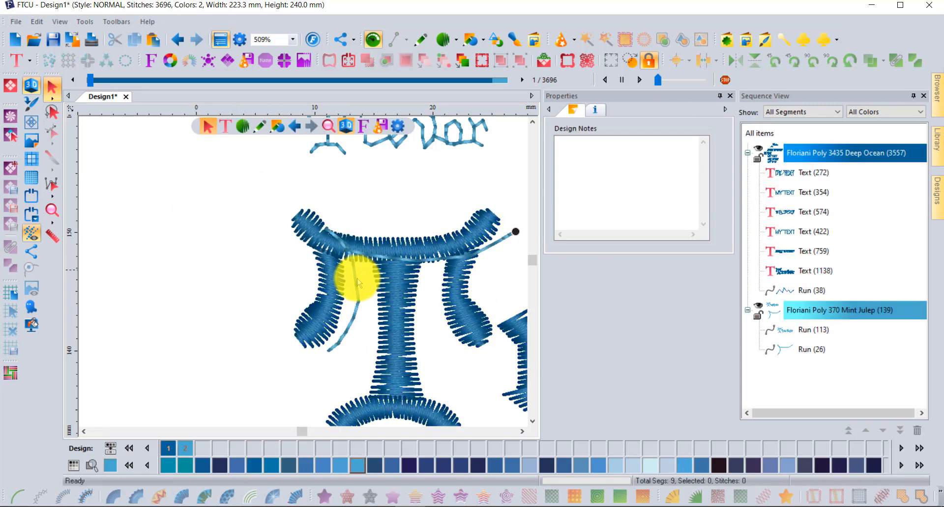
{"action": "left_click_drag", "start_coordinate": [360, 298], "coordinate": [247, 251]}
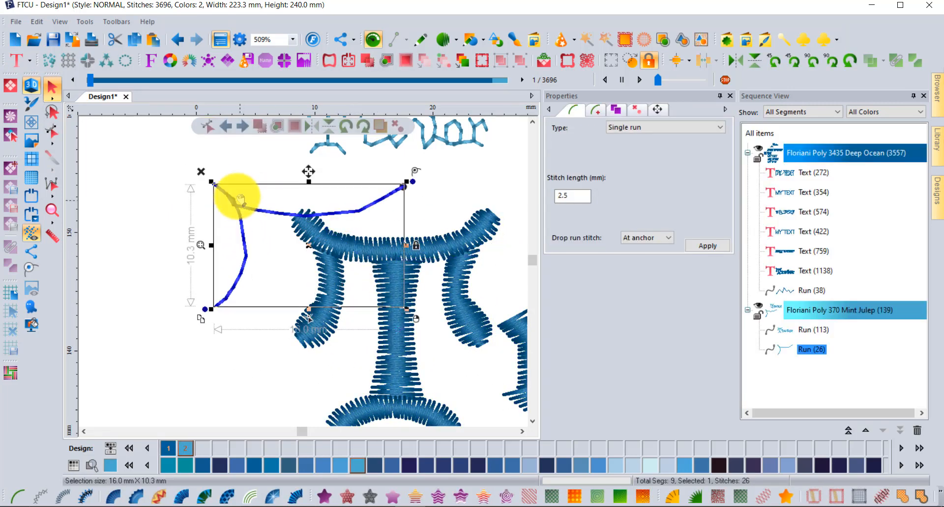
{"action": "left_click", "coordinate": [172, 315]}
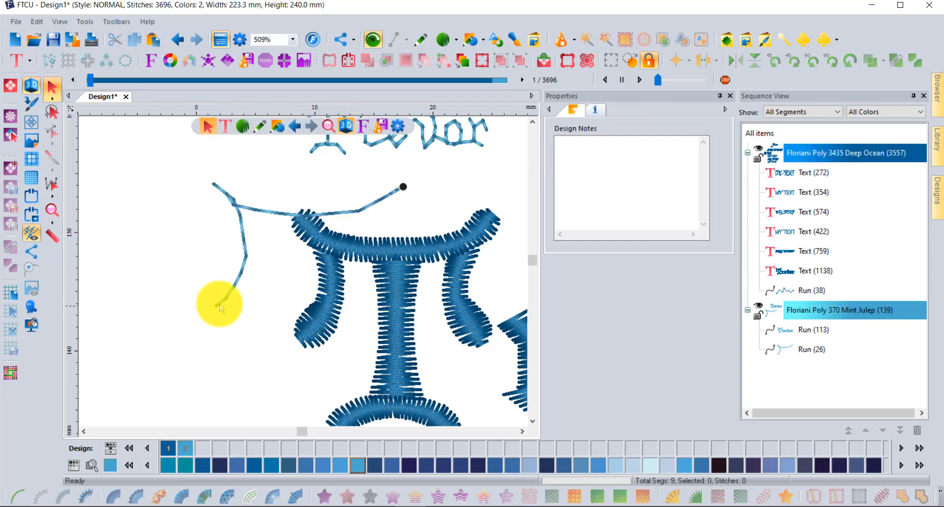
- Turn off the 3D stitch view and scale the traced run path down proportionally to about 5.1 by 3.3 mm
{"action": "left_click", "coordinate": [31, 85]}
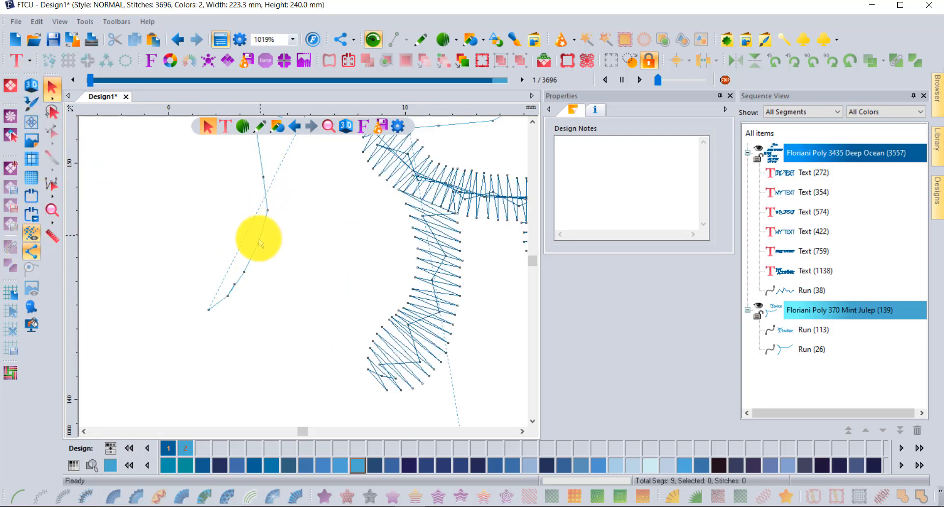
{"action": "scroll", "coordinate": [251, 249], "scroll_direction": "down", "scroll_amount": 1}
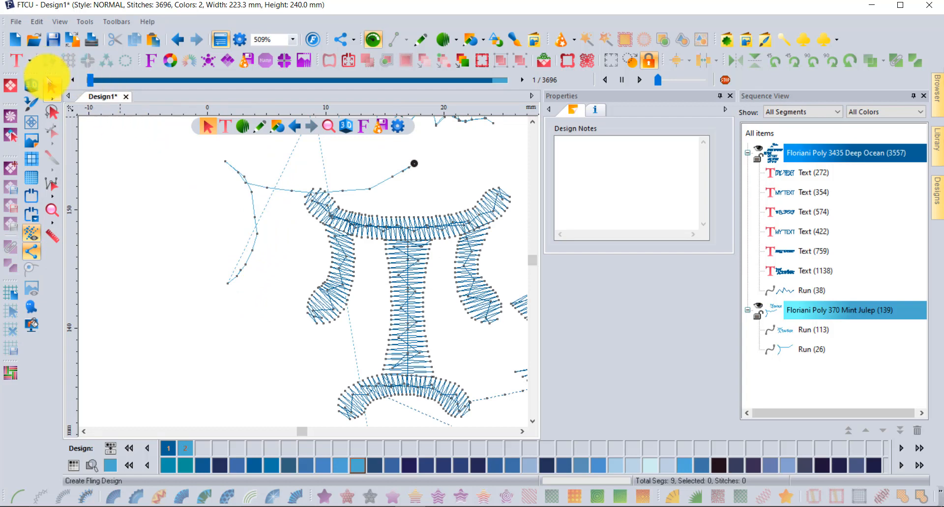
{"action": "left_click", "coordinate": [246, 183]}
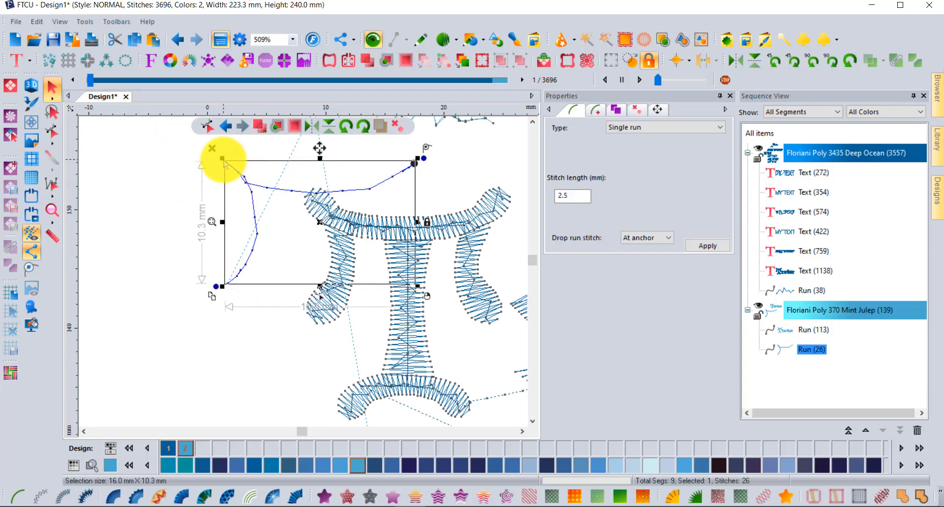
{"action": "left_click_drag", "start_coordinate": [224, 162], "coordinate": [261, 233]}
{"action": "scroll", "coordinate": [280, 227], "scroll_direction": "up", "scroll_amount": 1}
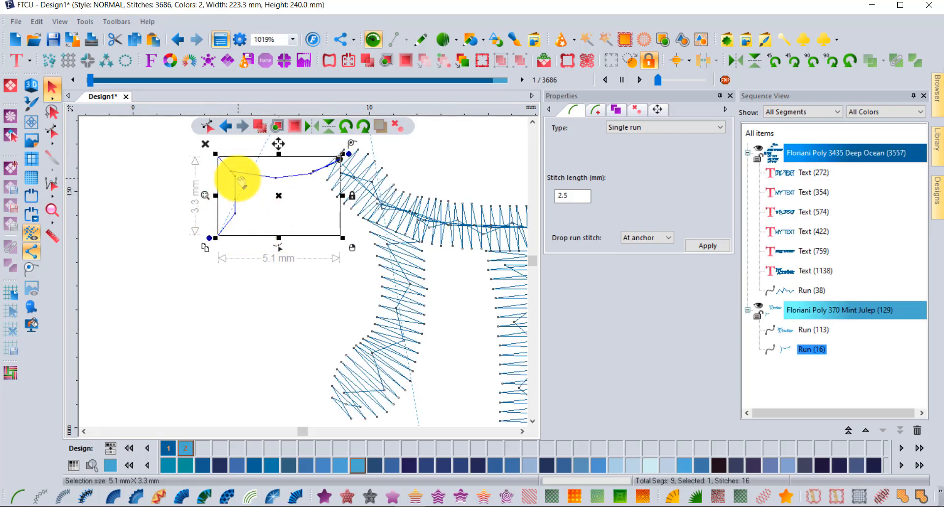
{"action": "scroll", "coordinate": [229, 294], "scroll_direction": "down", "scroll_amount": 2}
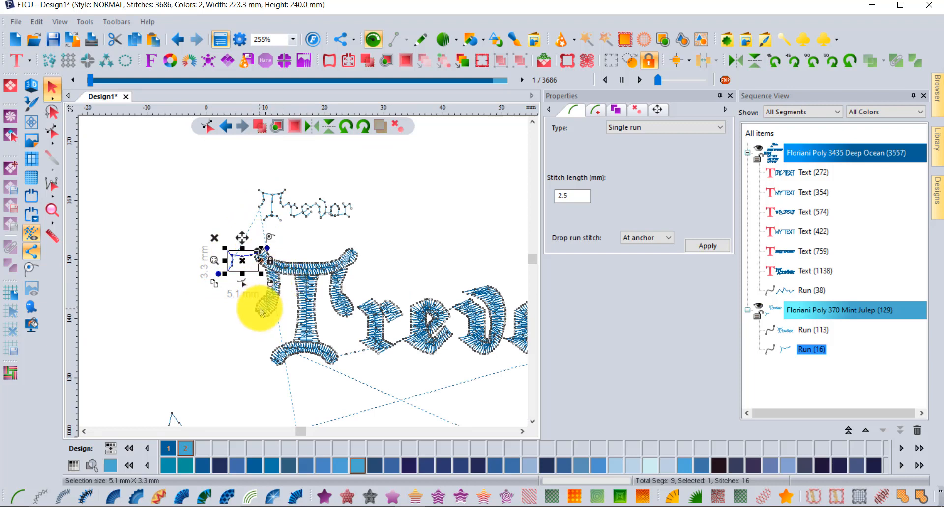
- Place the scaled run path beside the small run-stitch name, and delete it from the design
{"action": "left_click_drag", "start_coordinate": [235, 259], "coordinate": [225, 207]}
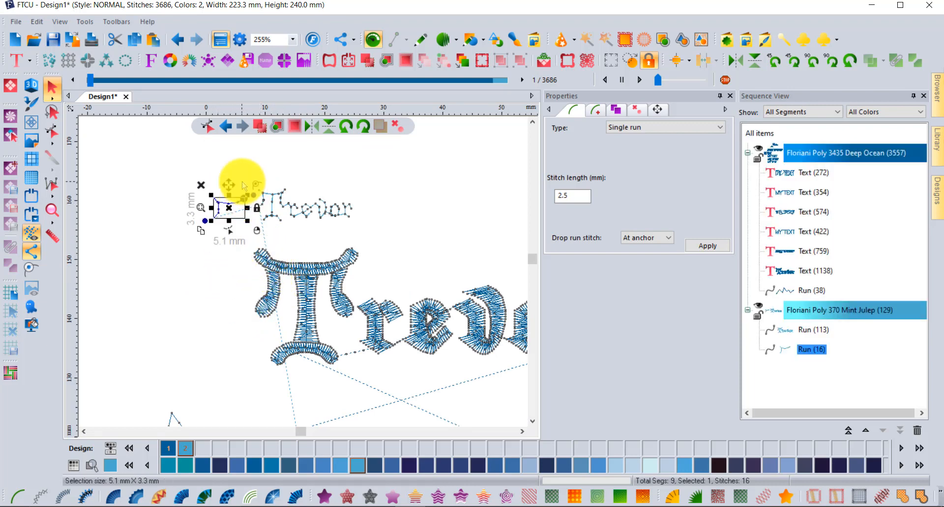
{"action": "key", "text": "Delete"}
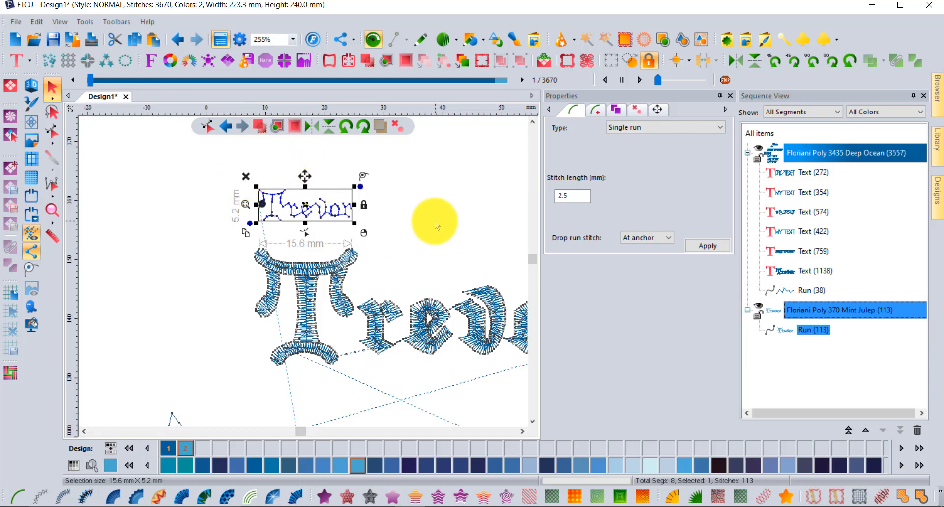
{"action": "left_click", "coordinate": [435, 226]}
- Turn on the 3D stitch view and compare the small run-stitch name with the other lettering samples in the design
{"action": "left_click", "coordinate": [31, 84]}
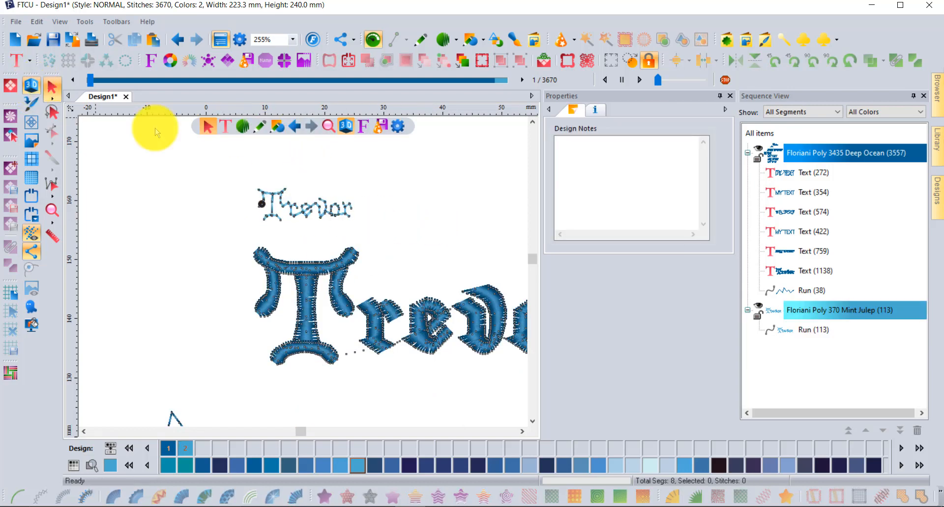
{"action": "scroll", "coordinate": [347, 235], "scroll_direction": "down", "scroll_amount": 2}
{"action": "scroll", "coordinate": [358, 241], "scroll_direction": "down", "scroll_amount": 2}
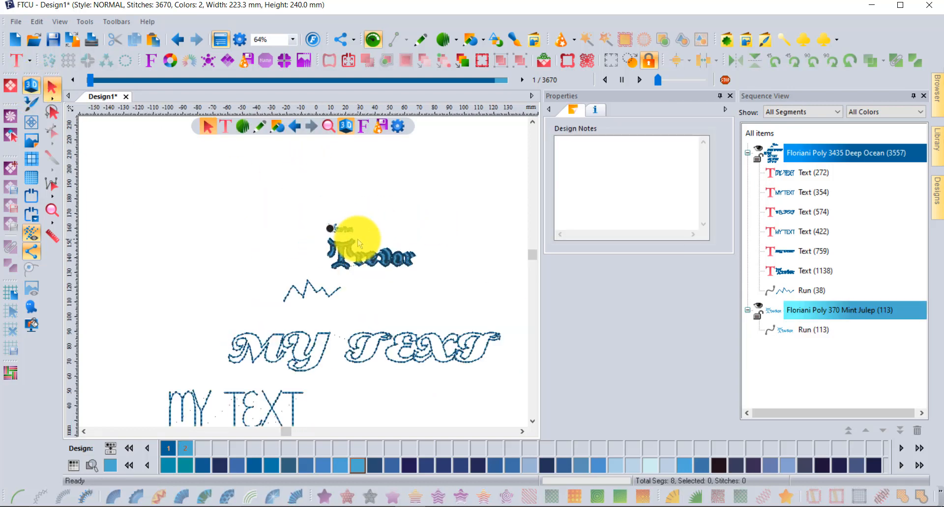
{"action": "scroll", "coordinate": [387, 320], "scroll_direction": "up", "scroll_amount": 1}
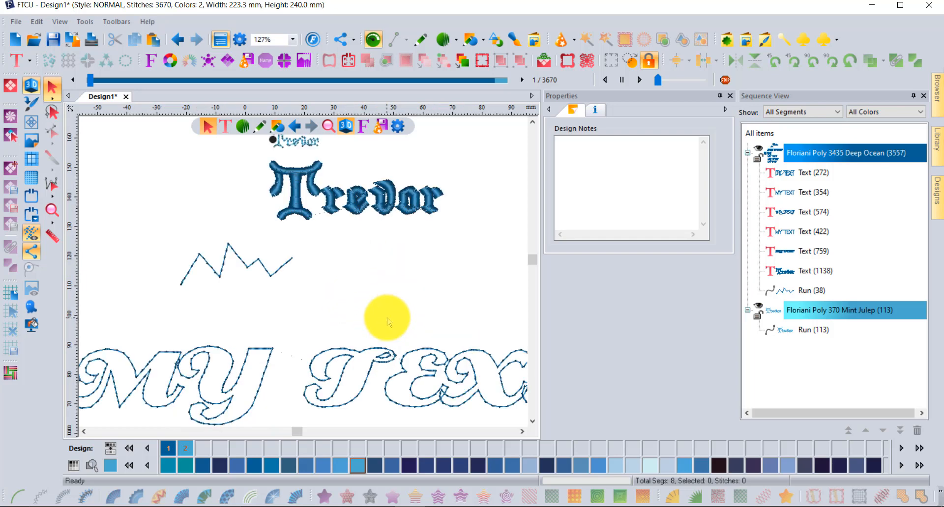
{"action": "scroll", "coordinate": [387, 320], "scroll_direction": "down", "scroll_amount": 1}
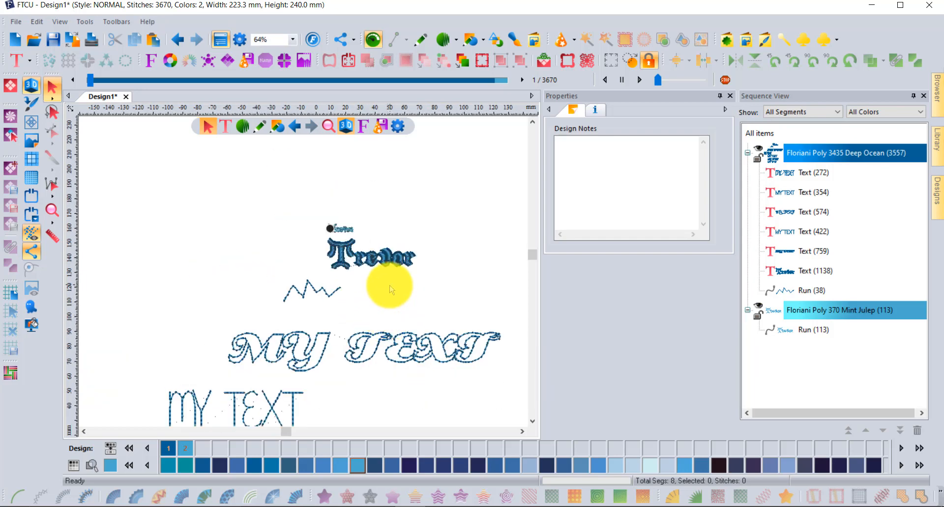